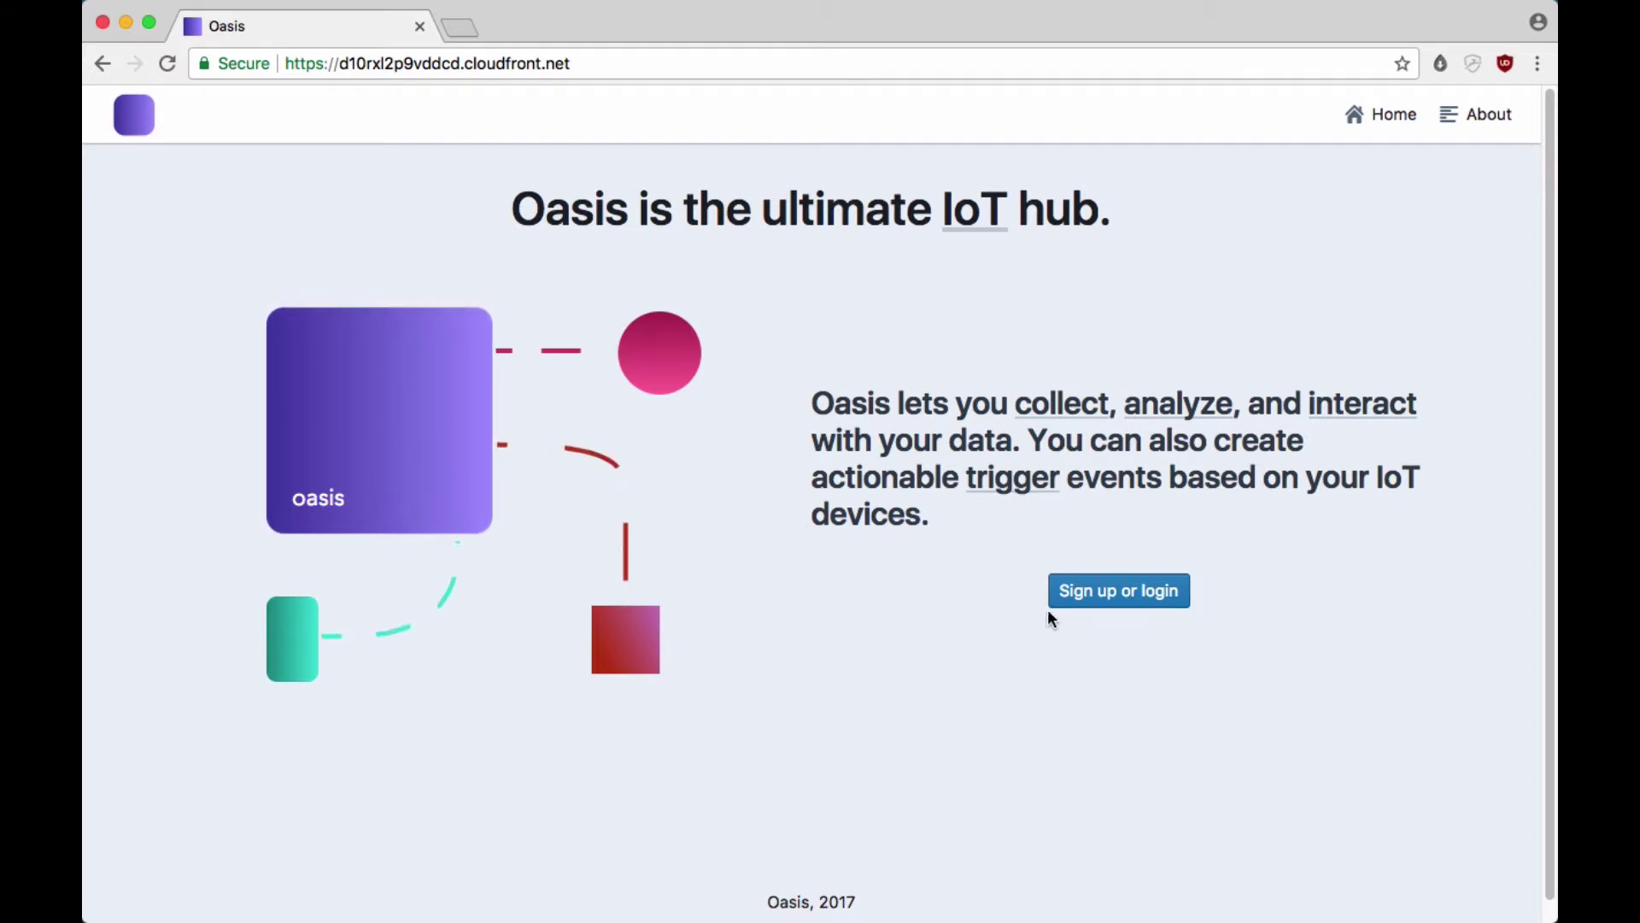
Log in to Oasis with the previously used Twitter account and authorize the app
{"action": "left_click", "coordinate": [1106, 591]}
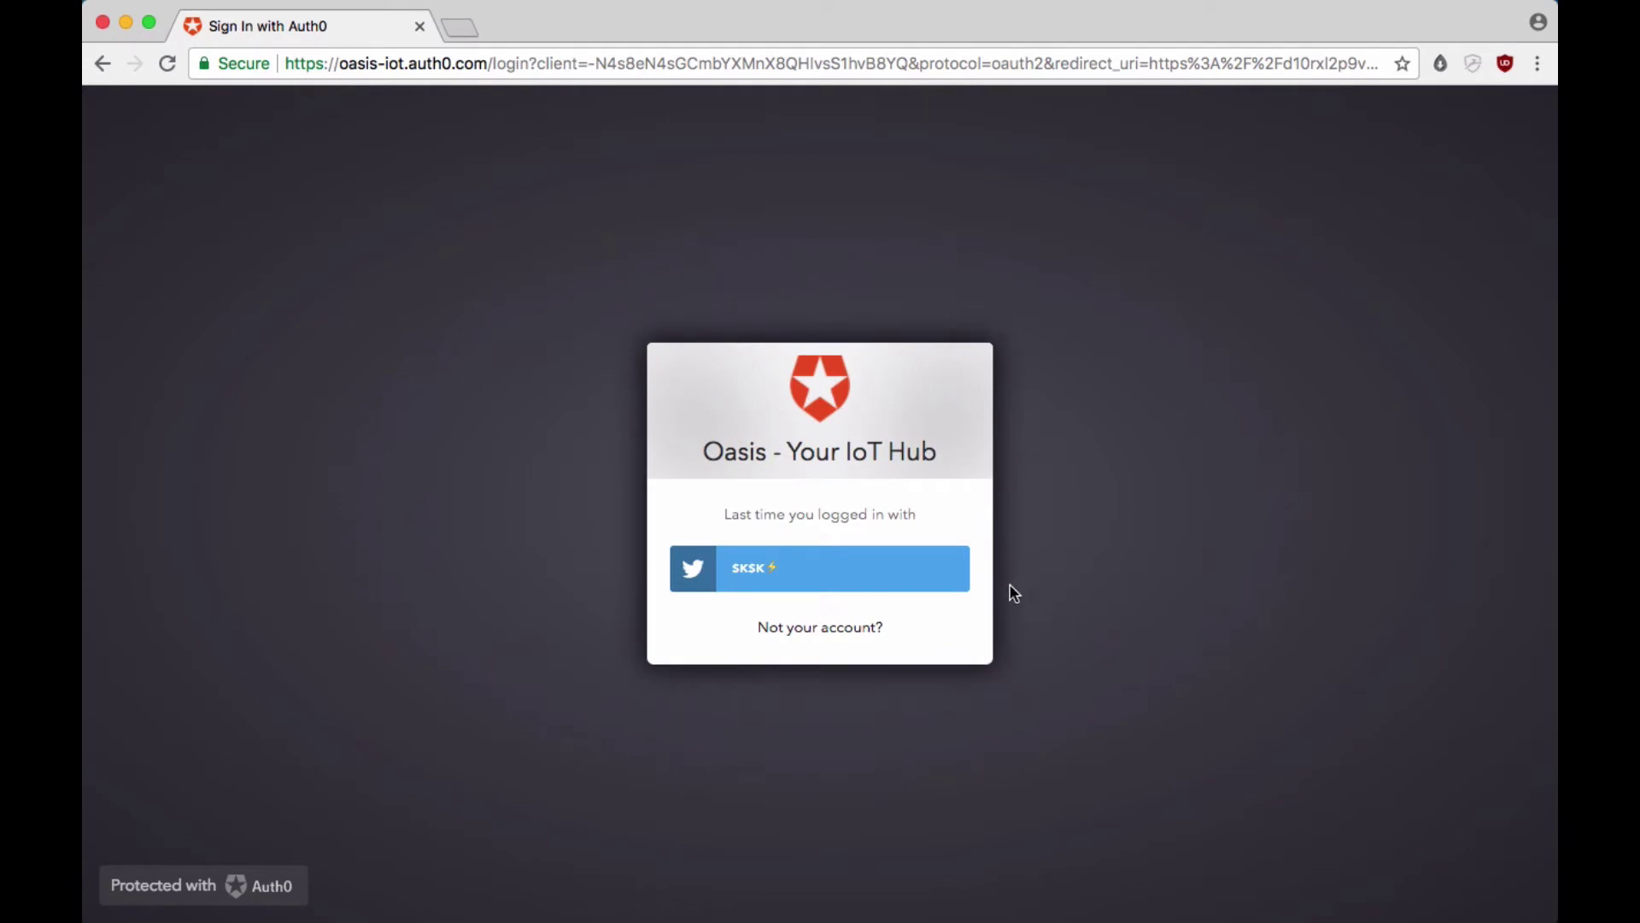
{"action": "left_click", "coordinate": [879, 574]}
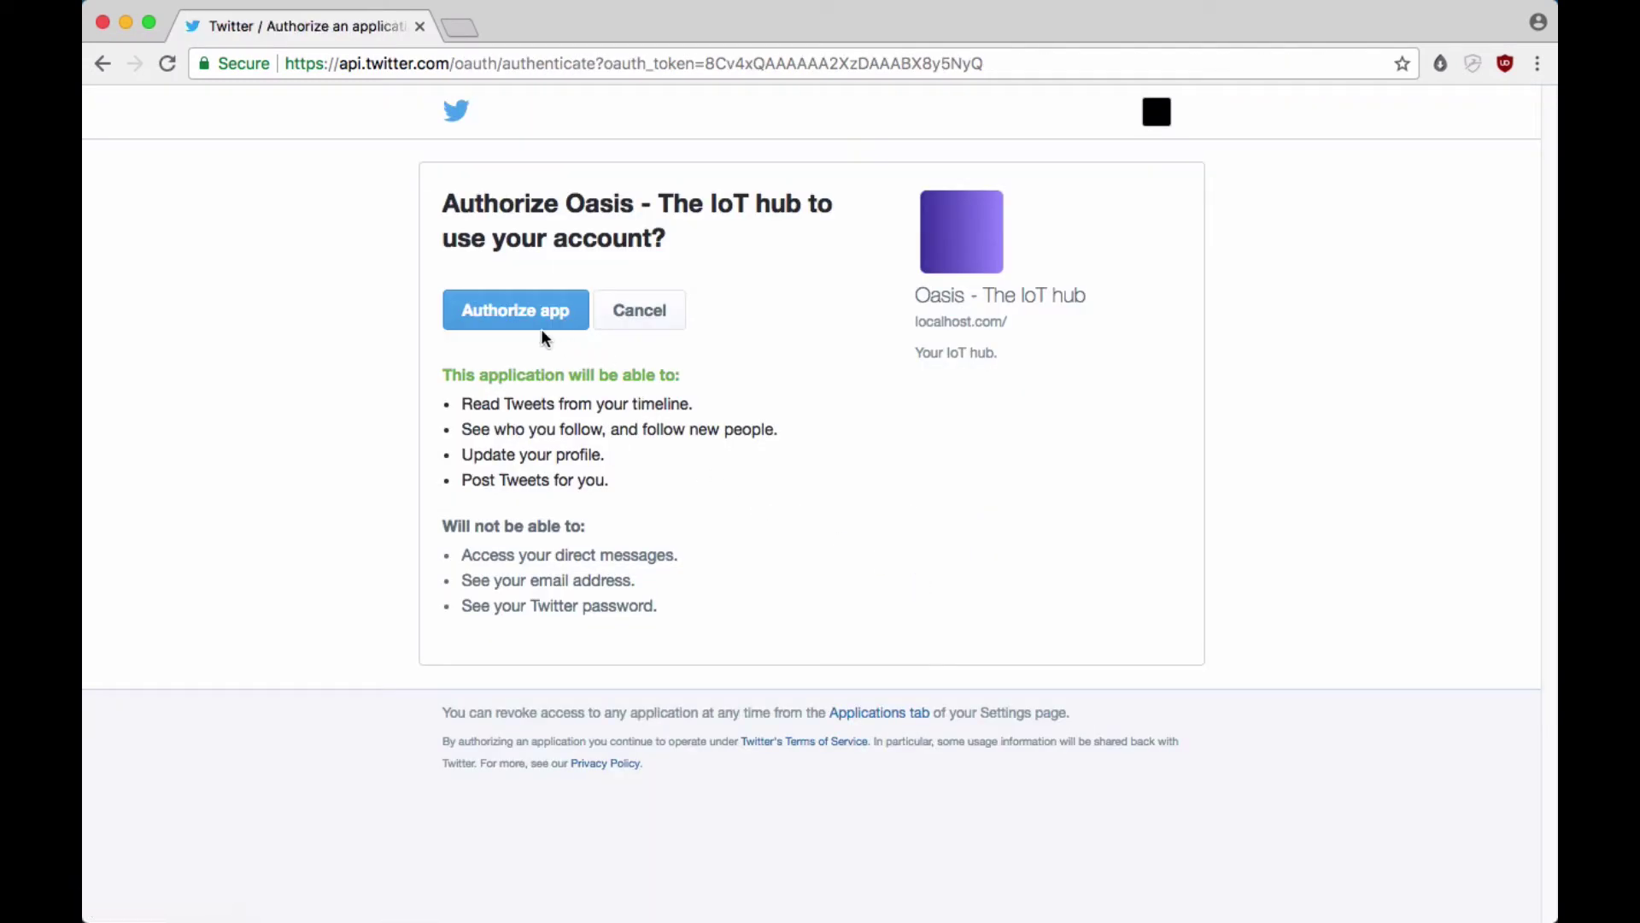
{"action": "left_click", "coordinate": [542, 326]}
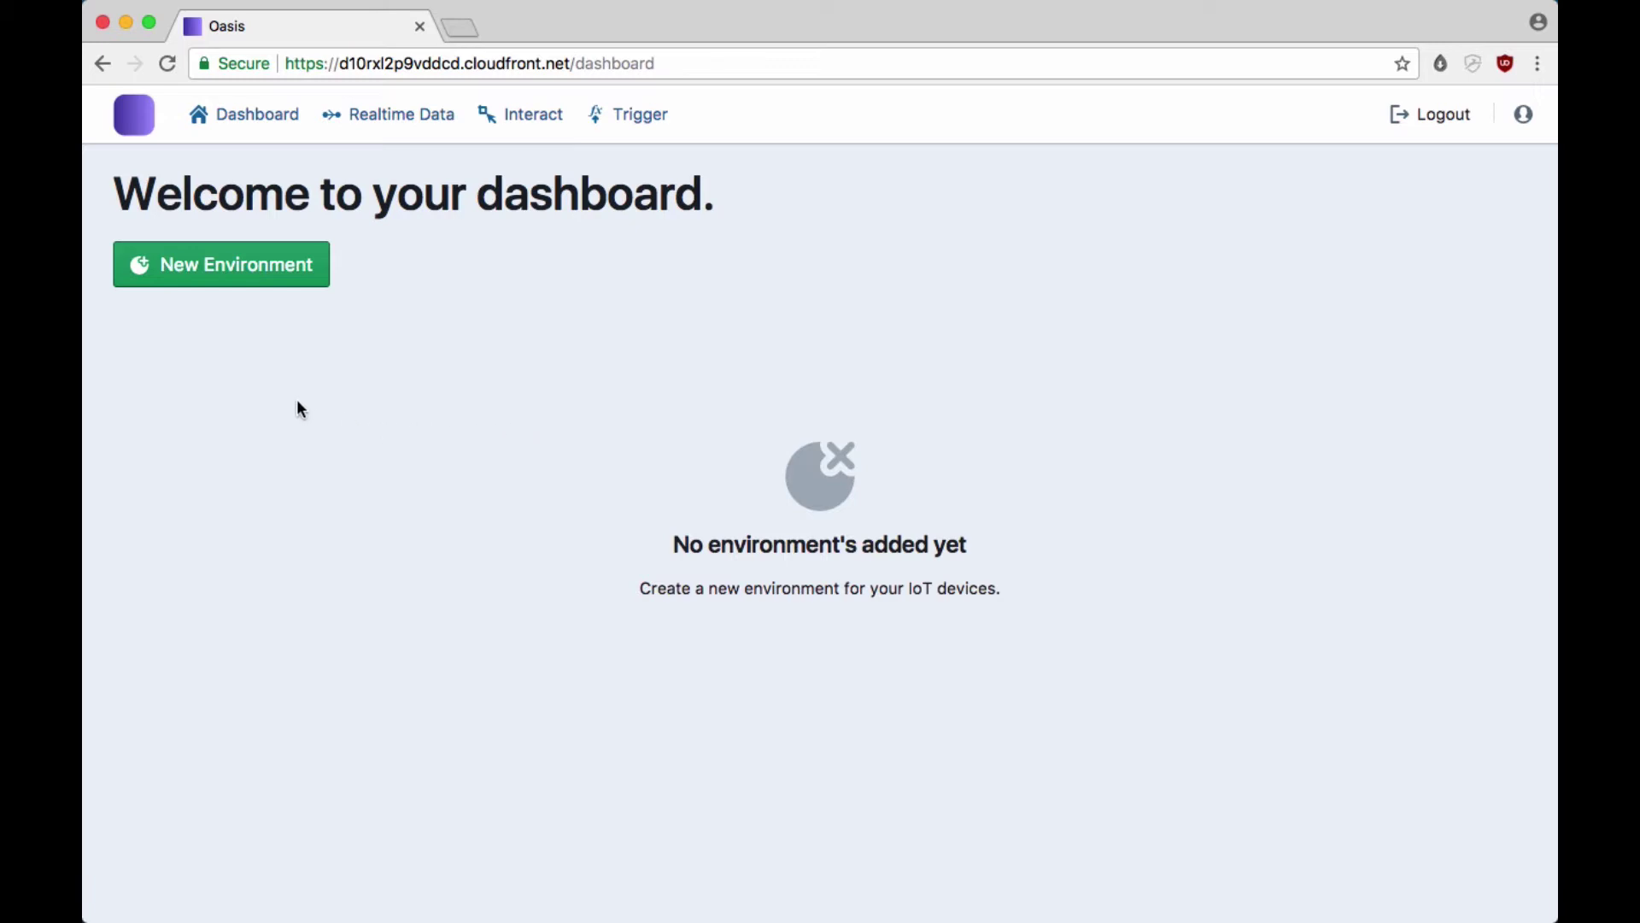
Start a new environment named "Apartment" with the description "Apartment devices"
{"action": "left_click", "coordinate": [193, 270]}
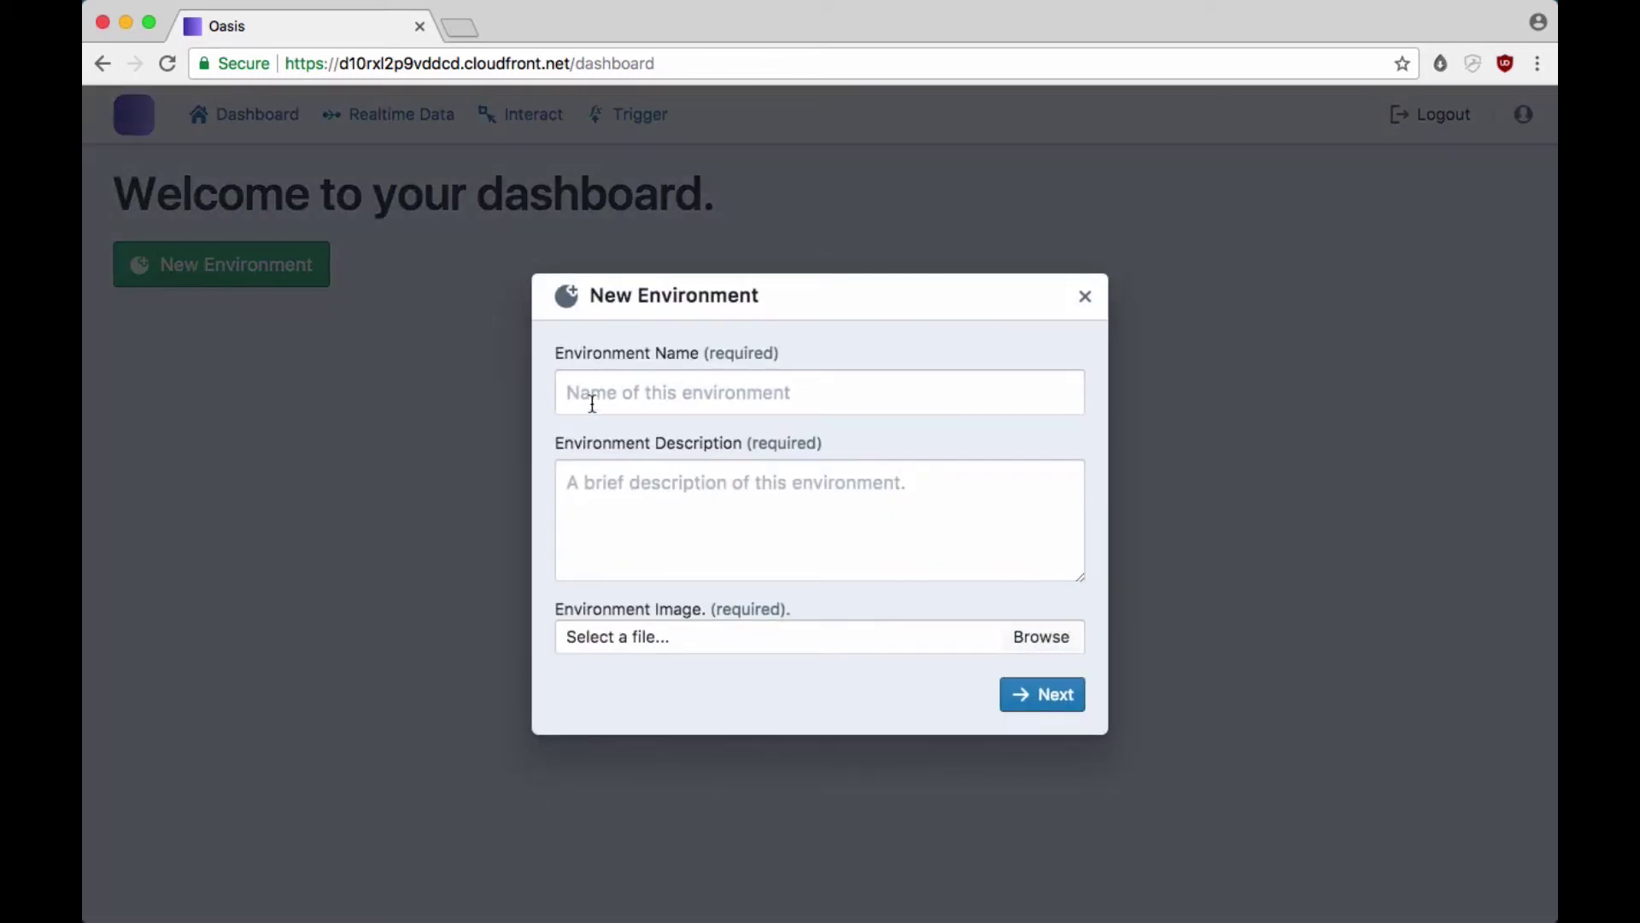
{"action": "left_click", "coordinate": [596, 401]}
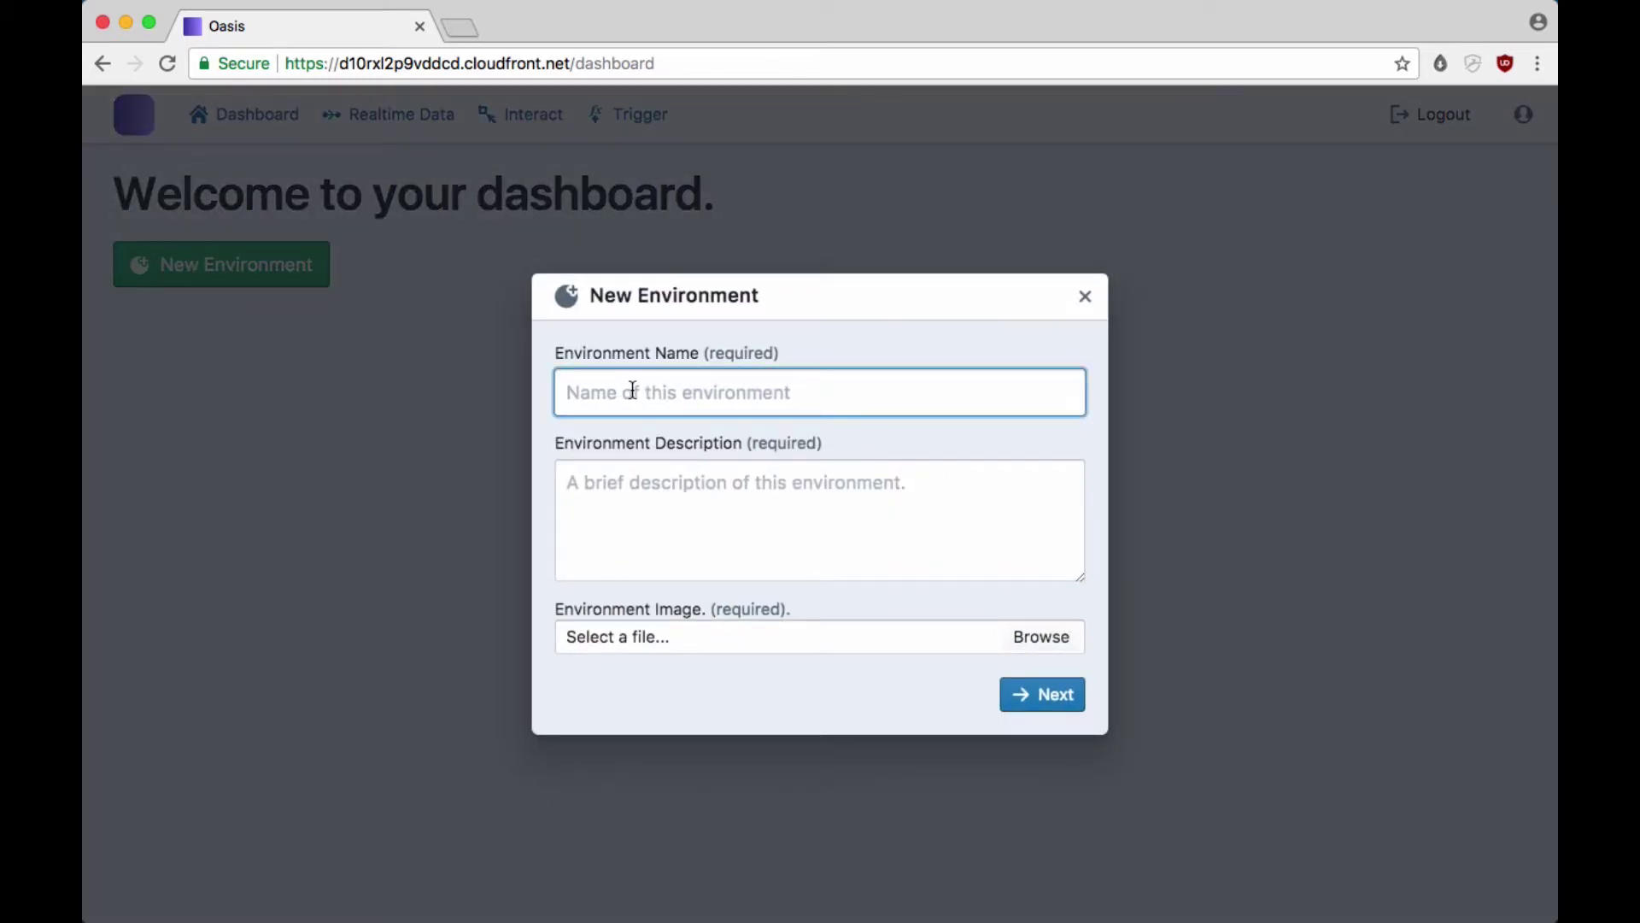
{"action": "type", "text": "A"}
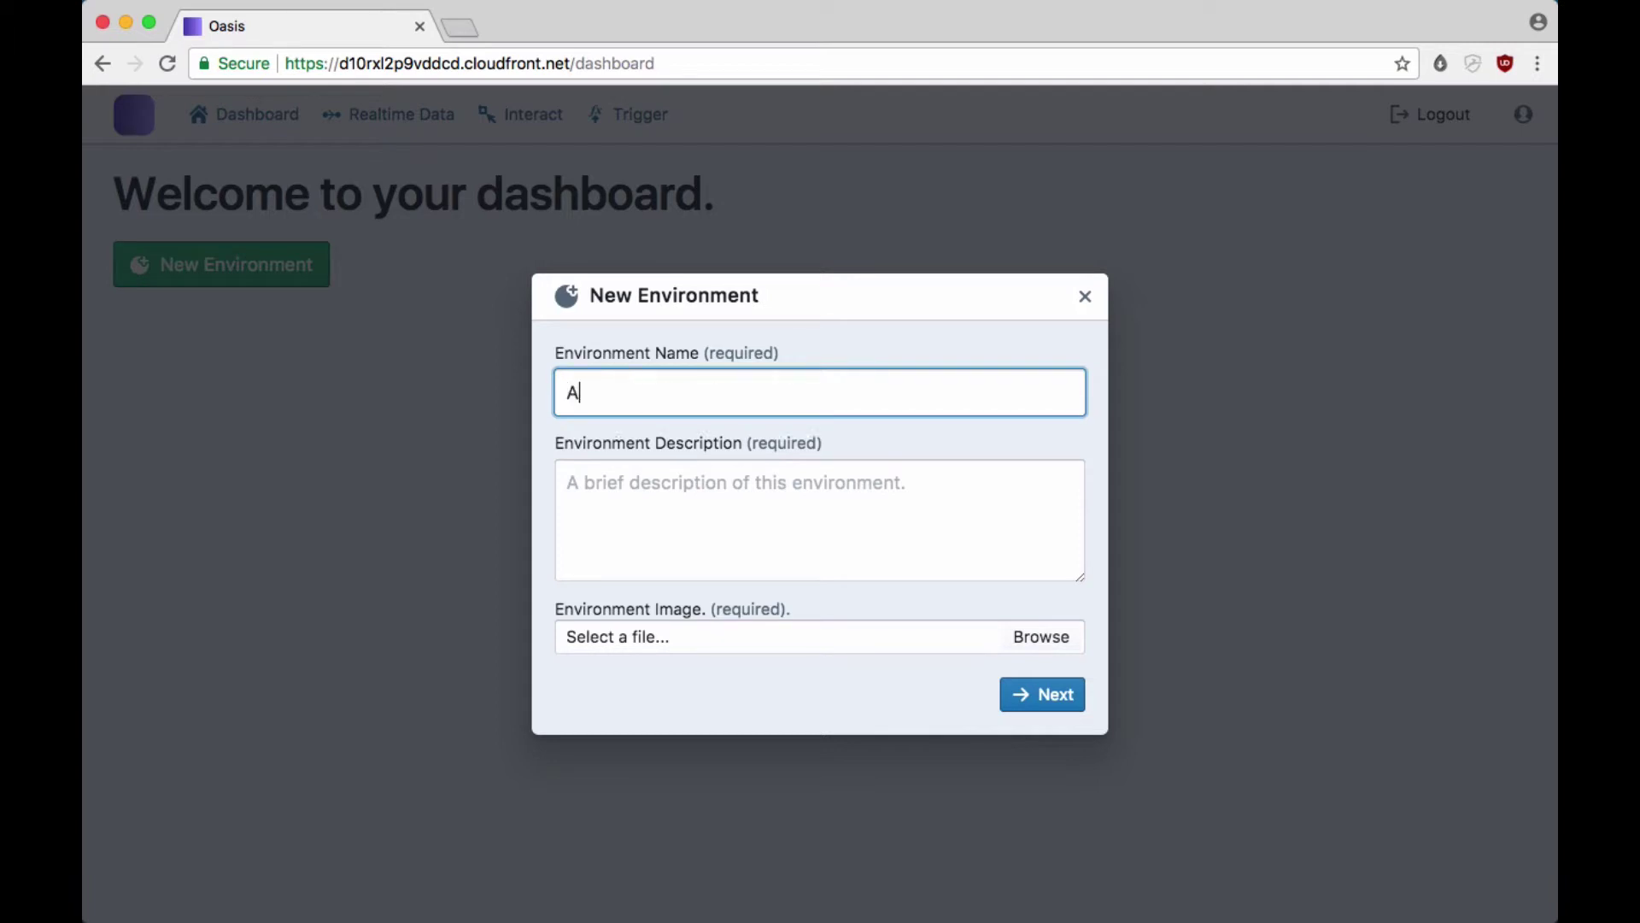
{"action": "type", "text": "partment"}
{"action": "key", "text": "Tab"}
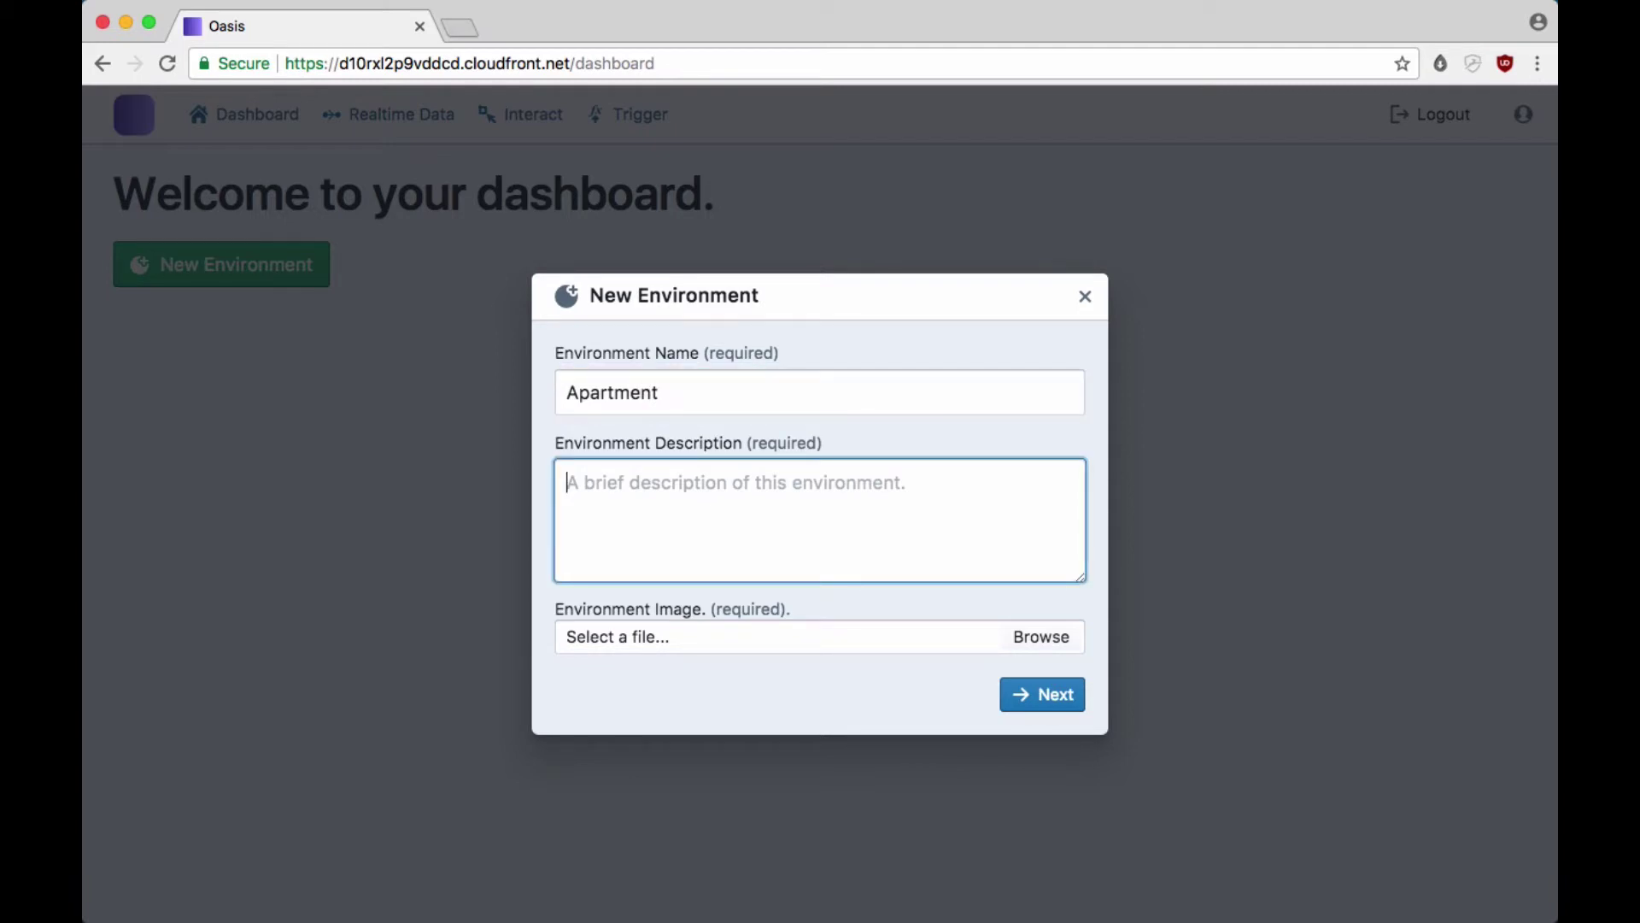
{"action": "type", "text": "Ap"}
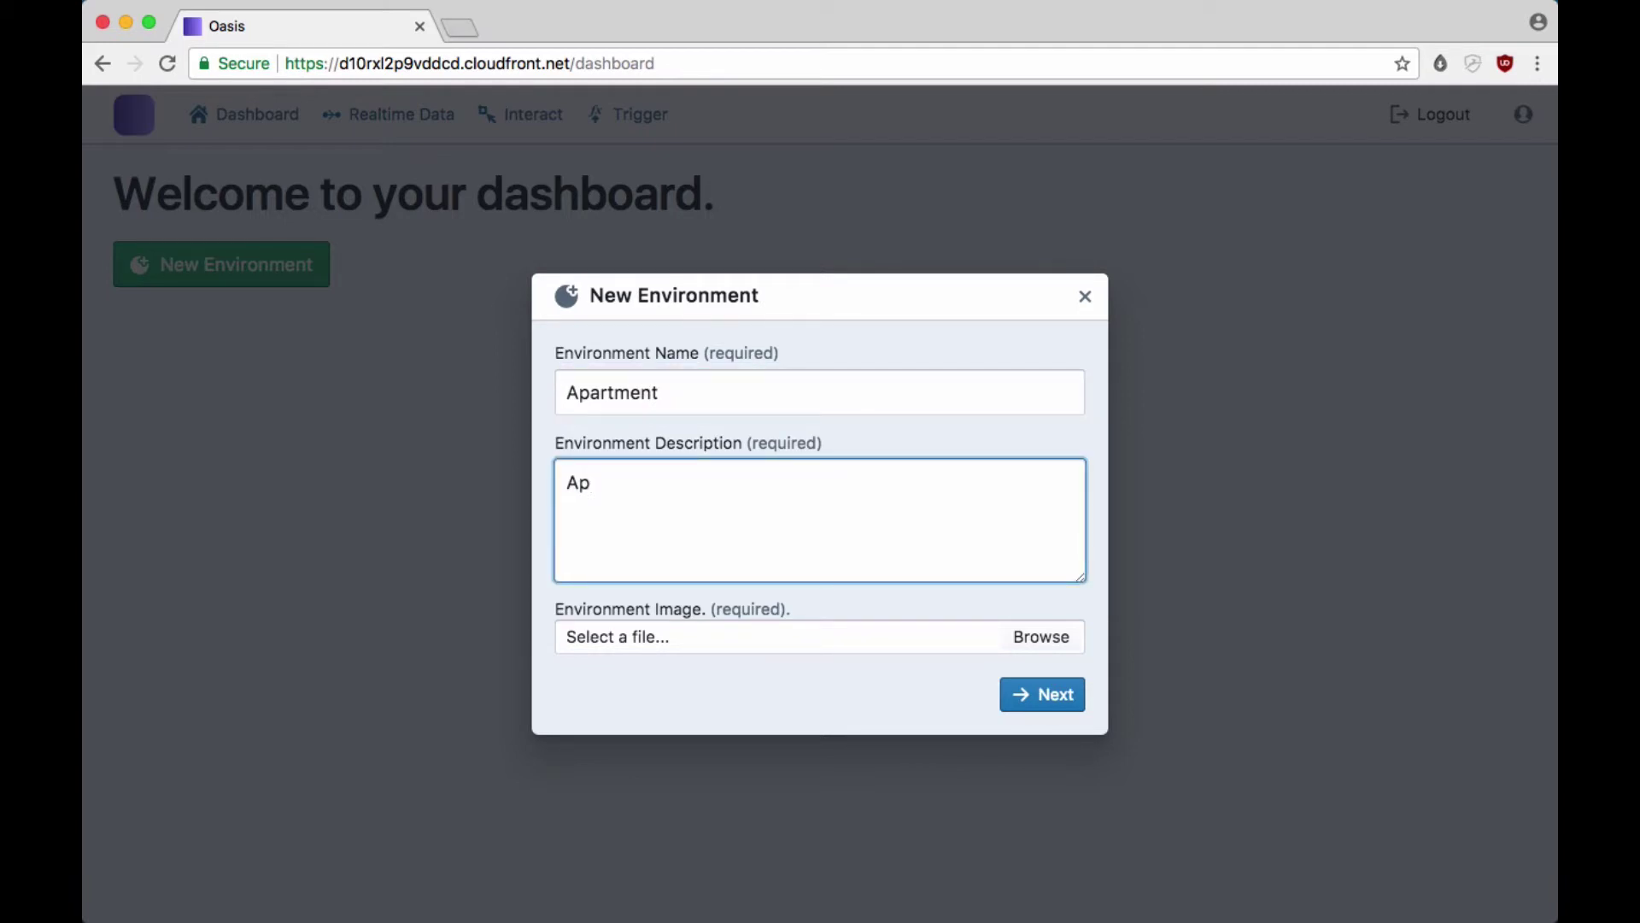
{"action": "type", "text": "artment devices"}
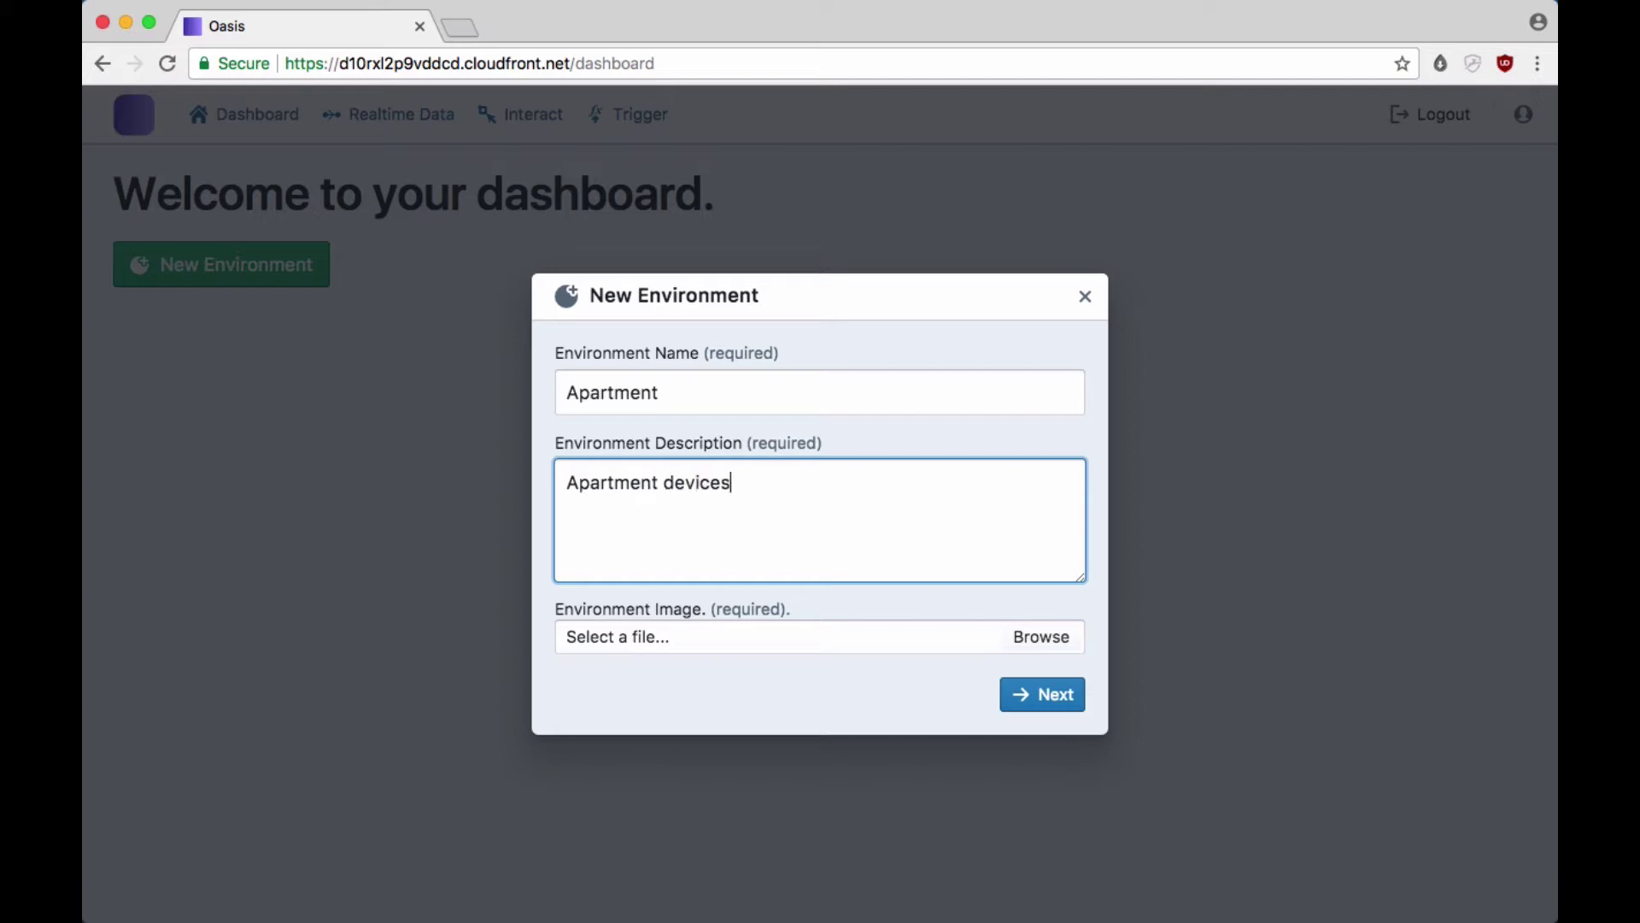
Attach painting-house.jpg from the Desktop as the environment image, previewing it first, and create the environment
{"action": "left_click", "coordinate": [1051, 649]}
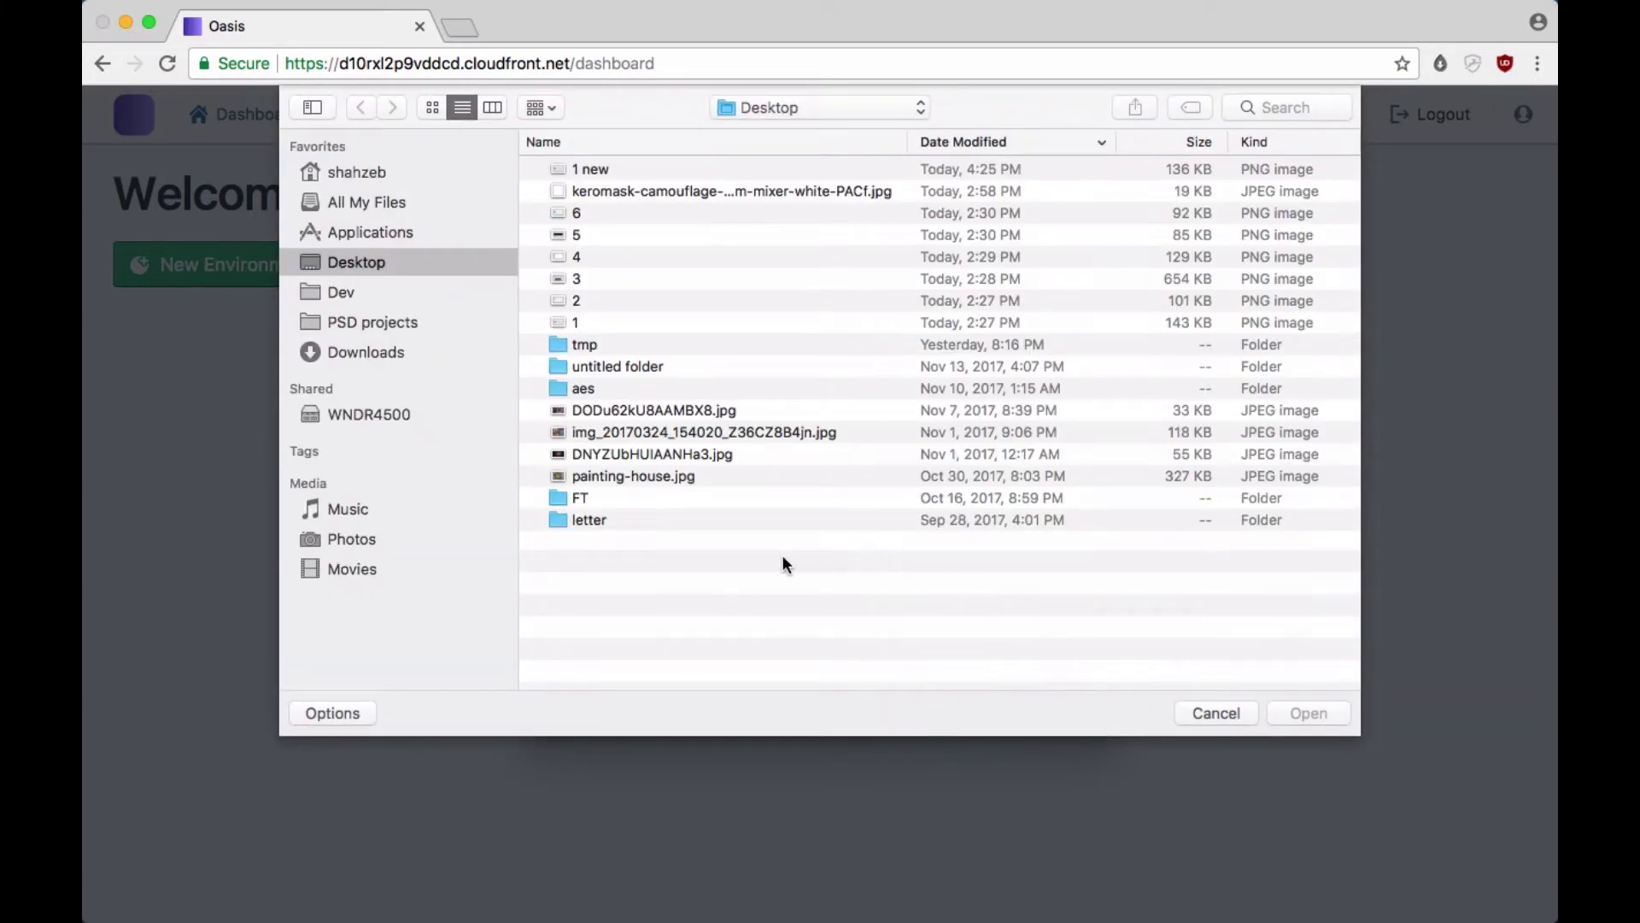
{"action": "left_click", "coordinate": [655, 472]}
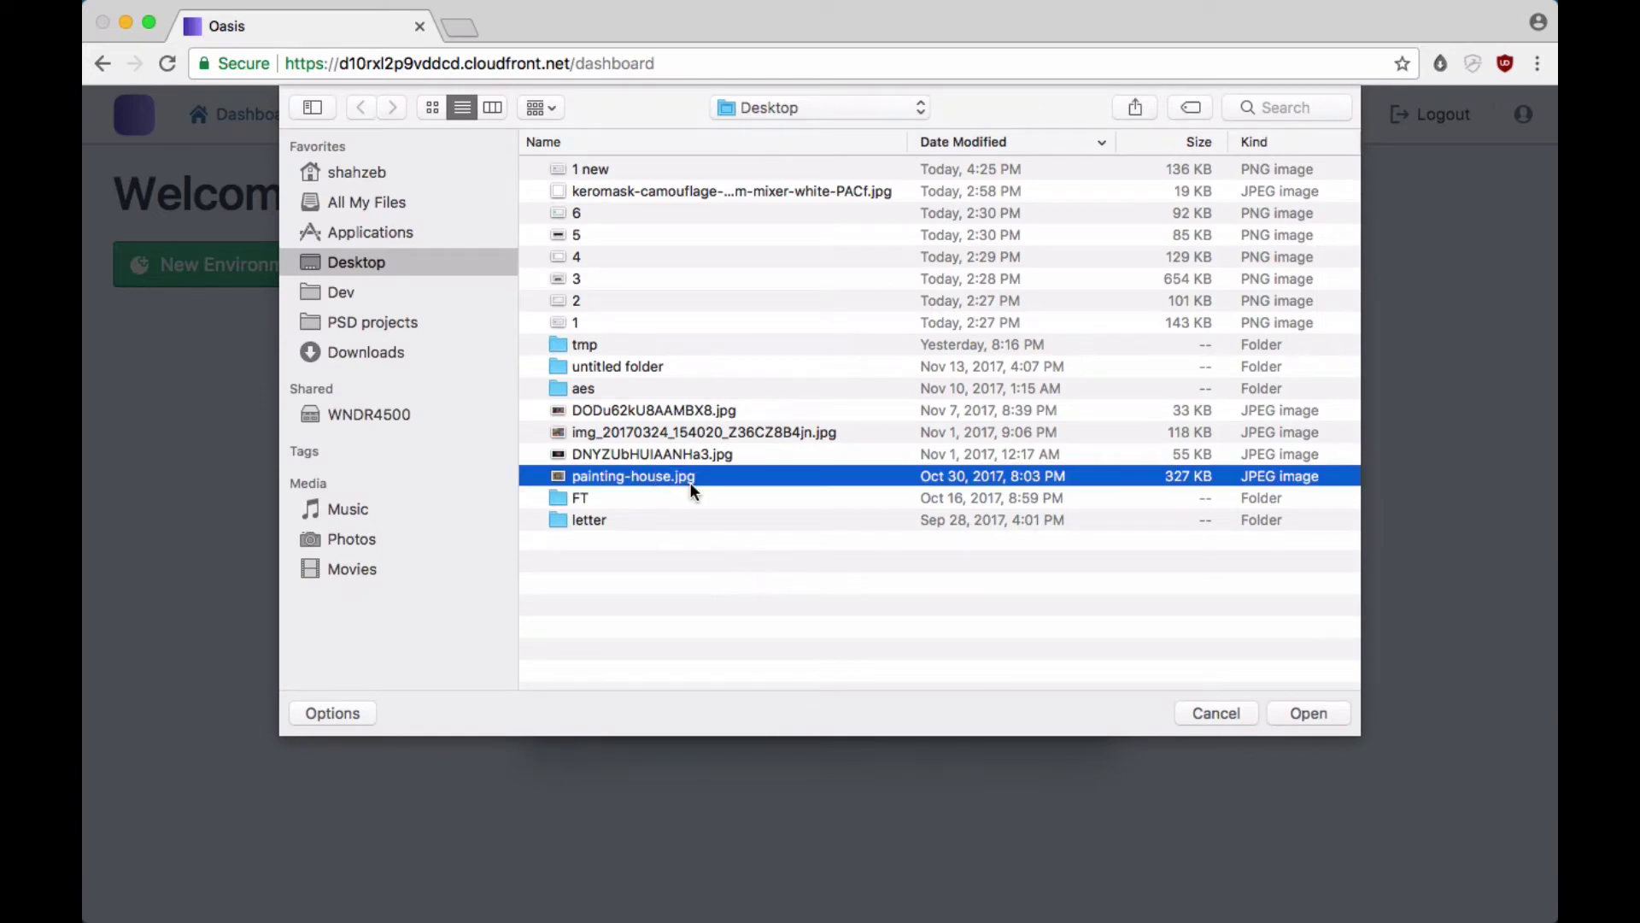
{"action": "key", "text": "space"}
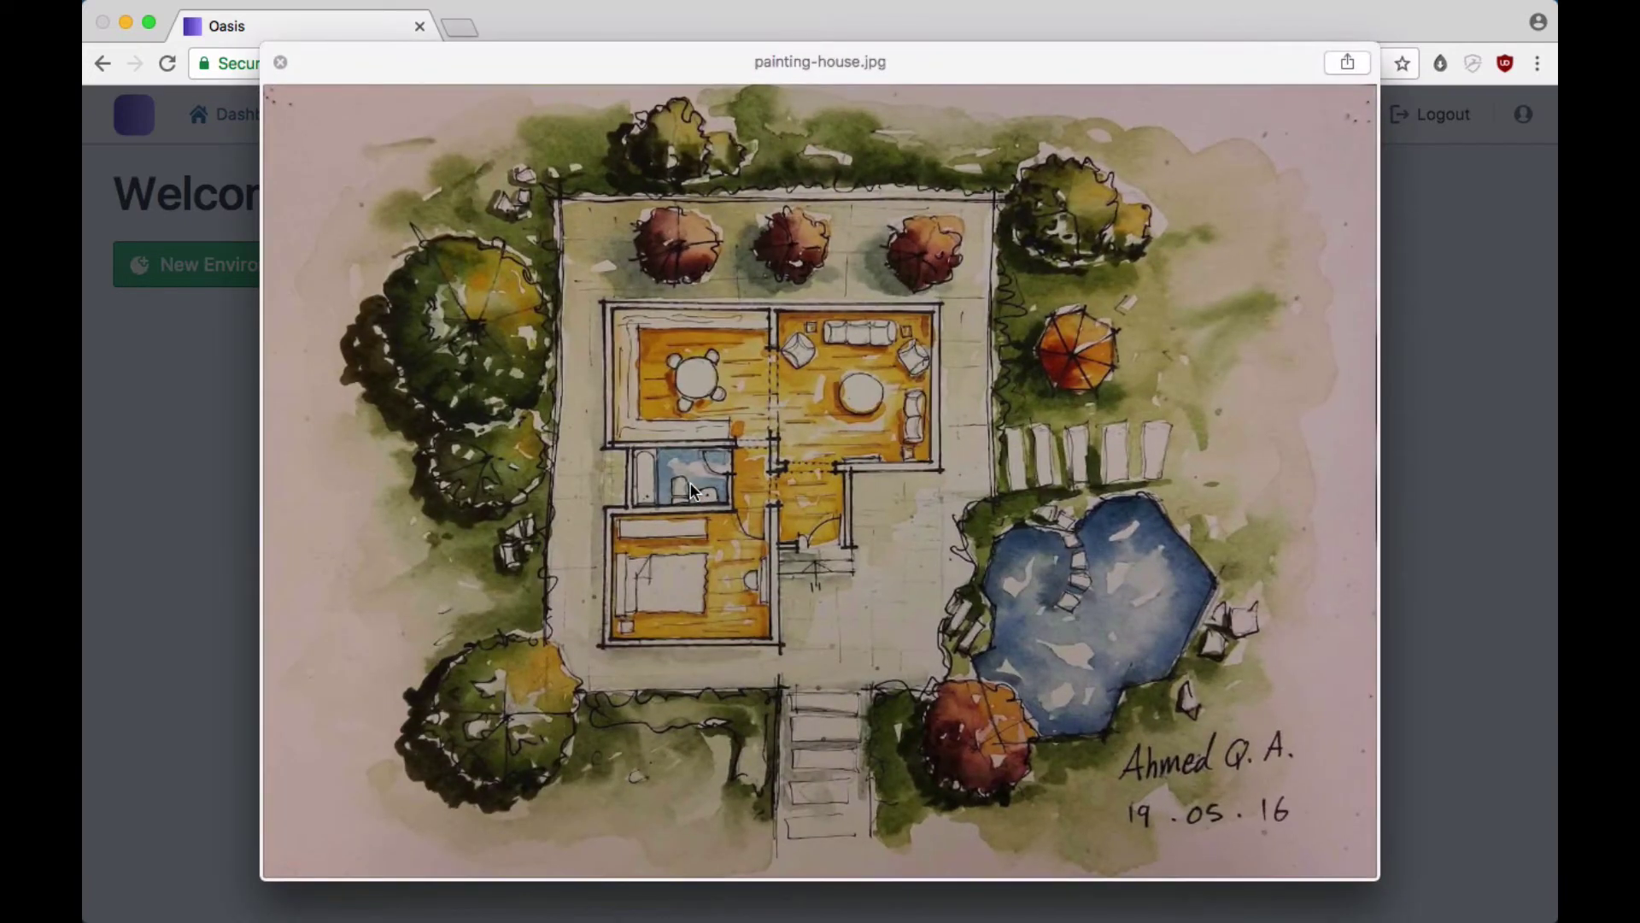
{"action": "key", "text": "space"}
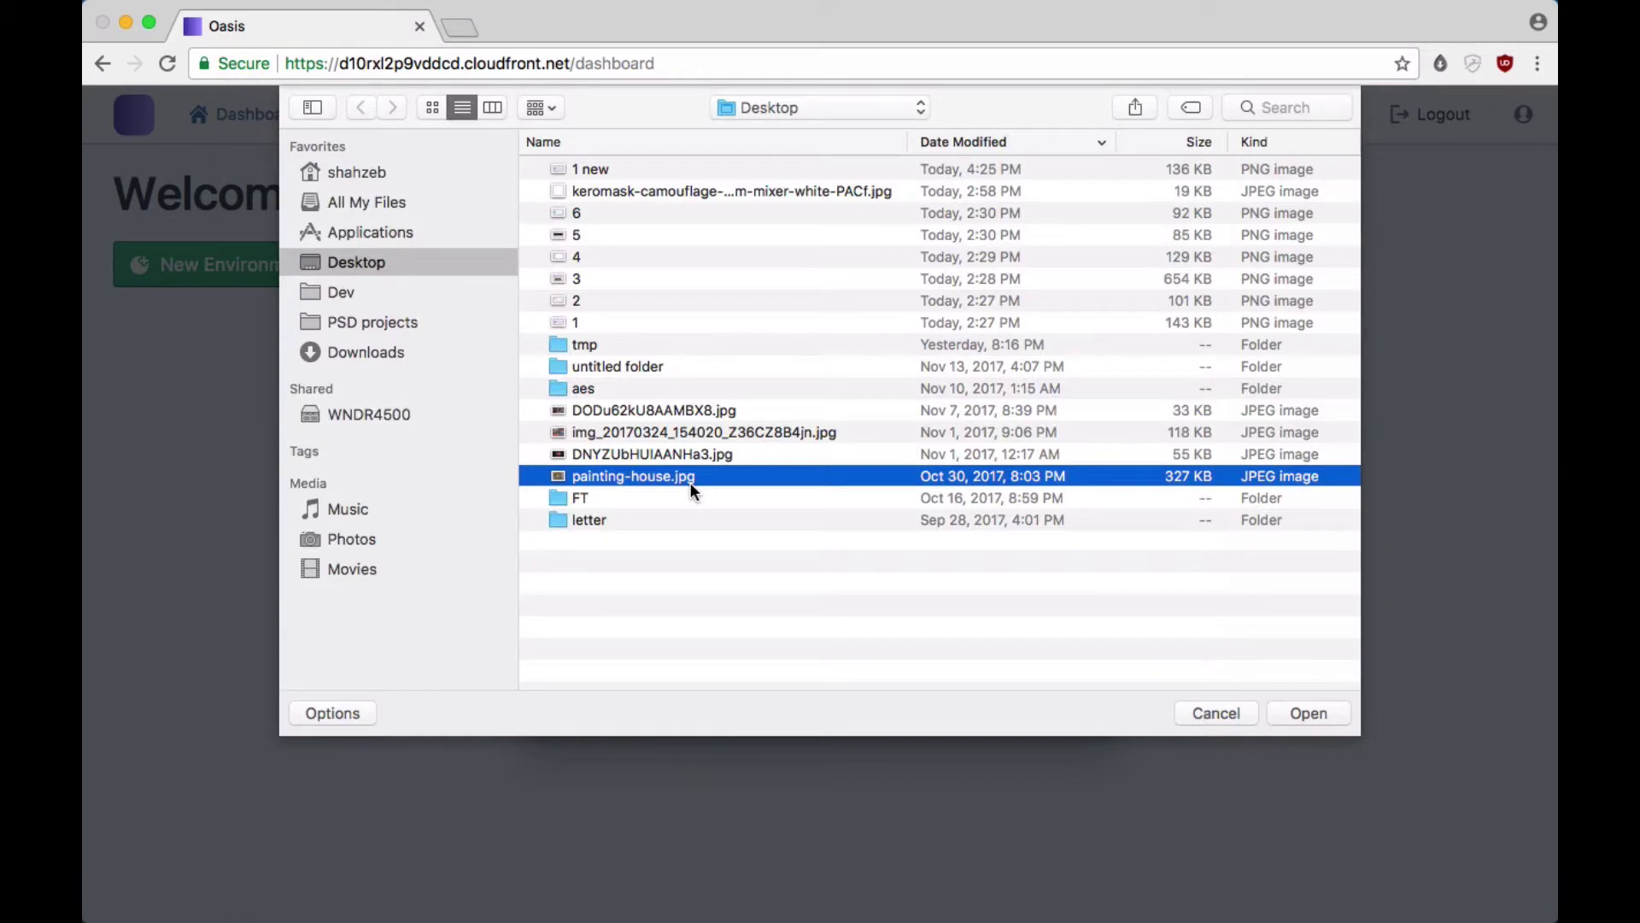
{"action": "left_click", "coordinate": [1324, 712]}
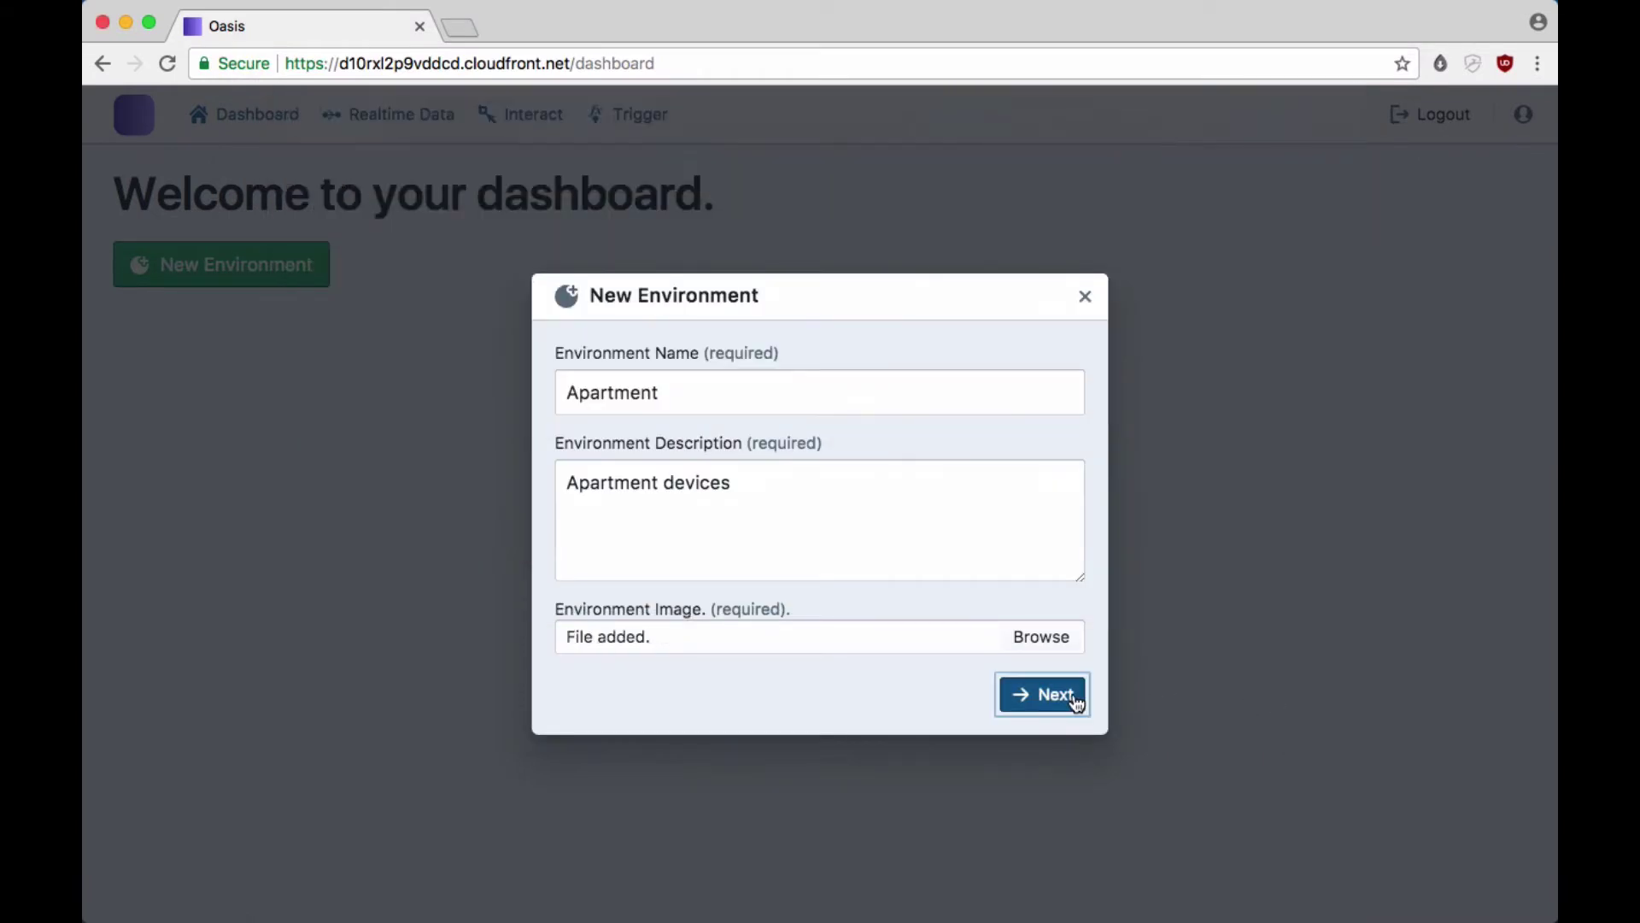
{"action": "left_click", "coordinate": [1074, 701]}
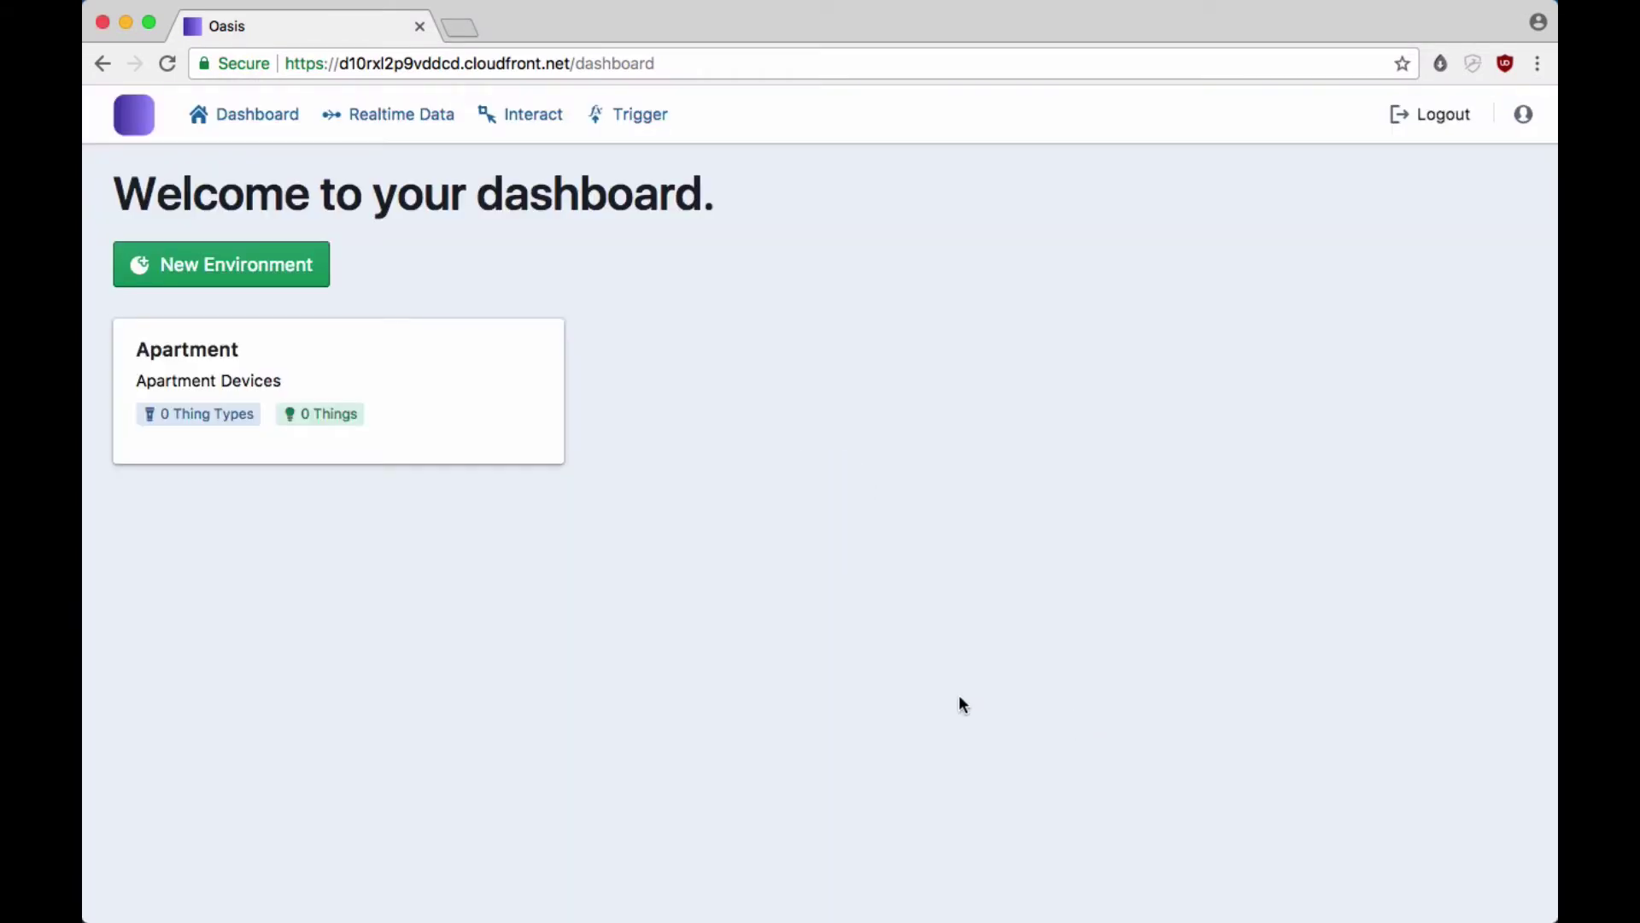
In the Apartment environment, add a thing type named "Bulbs", described "All the bulbs for the apt", with the light blue icon color
{"action": "left_click", "coordinate": [451, 420]}
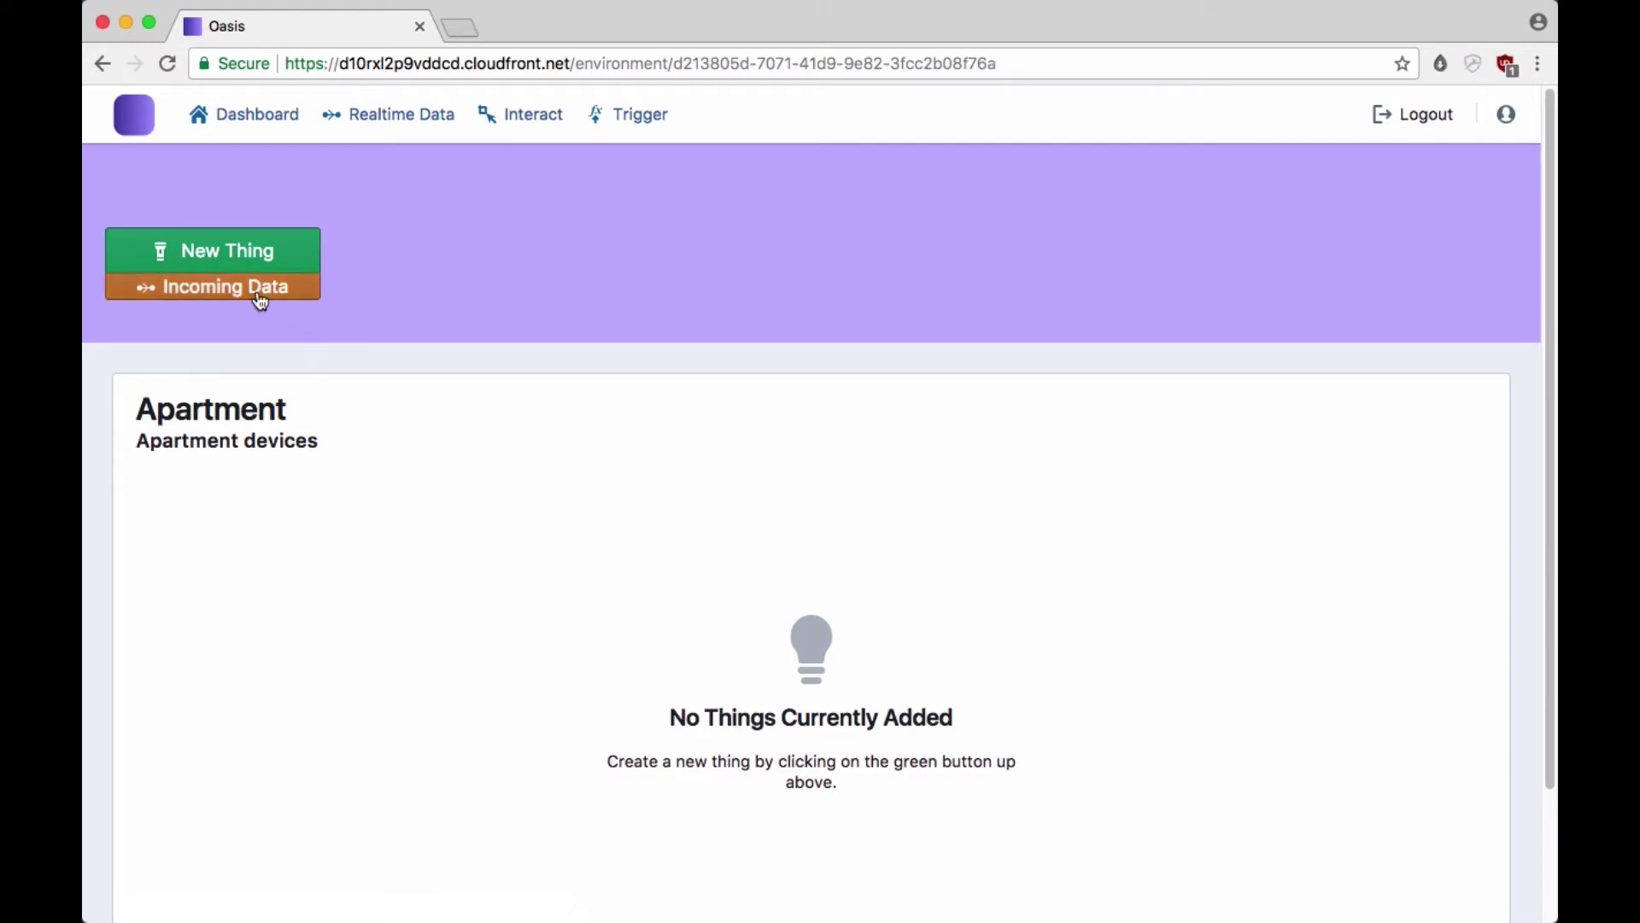
{"action": "left_click", "coordinate": [226, 260]}
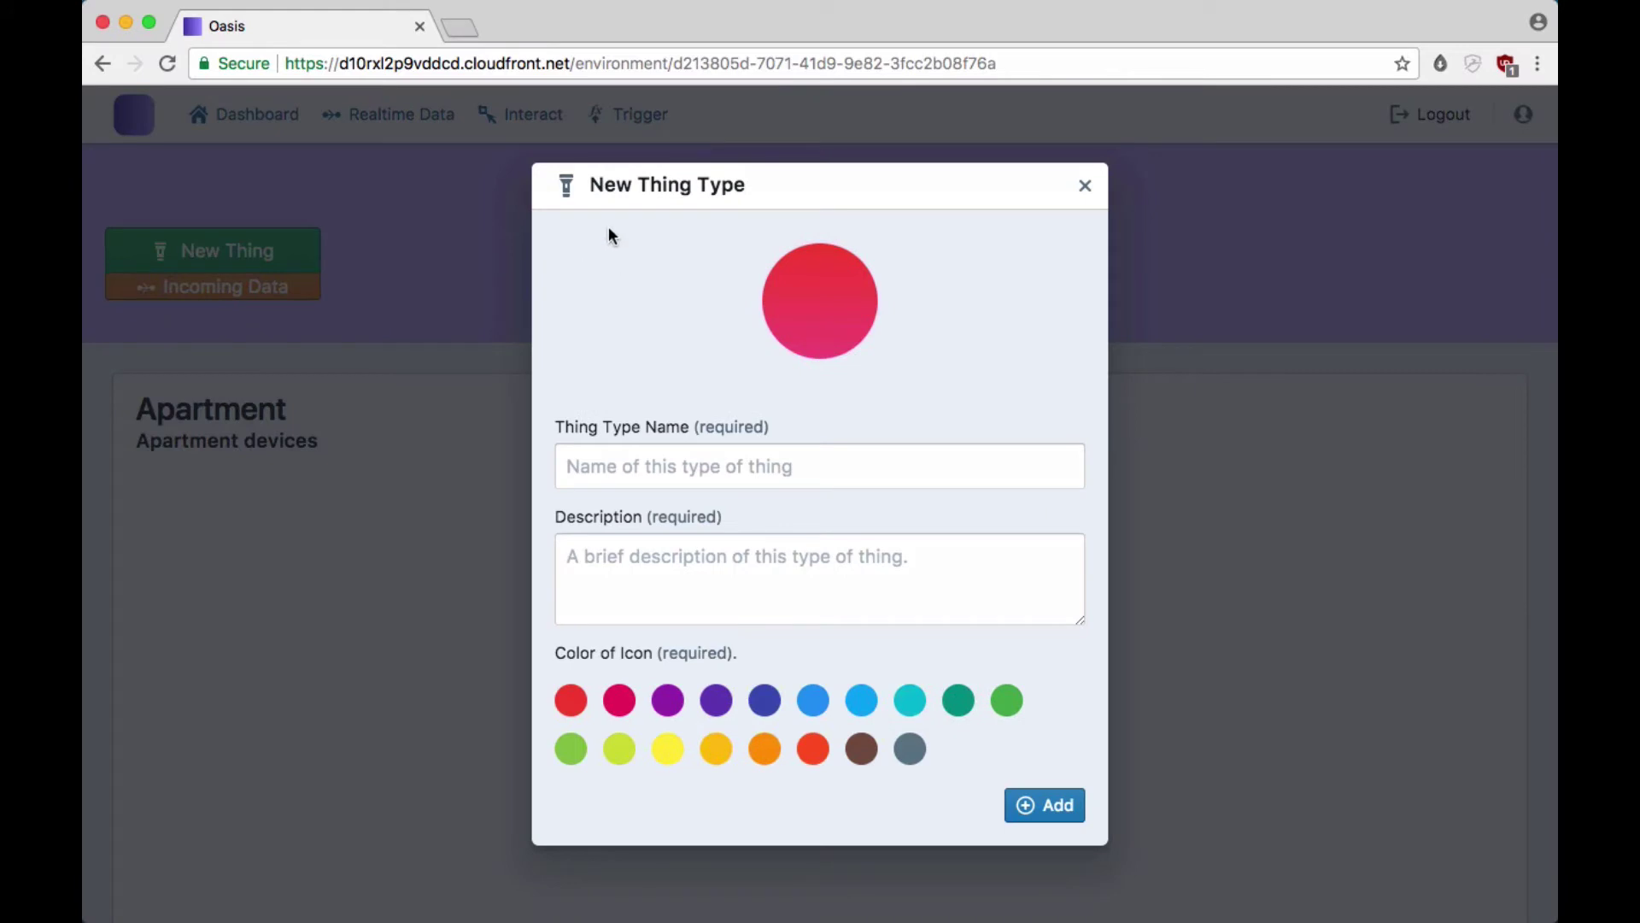
{"action": "left_click", "coordinate": [684, 465]}
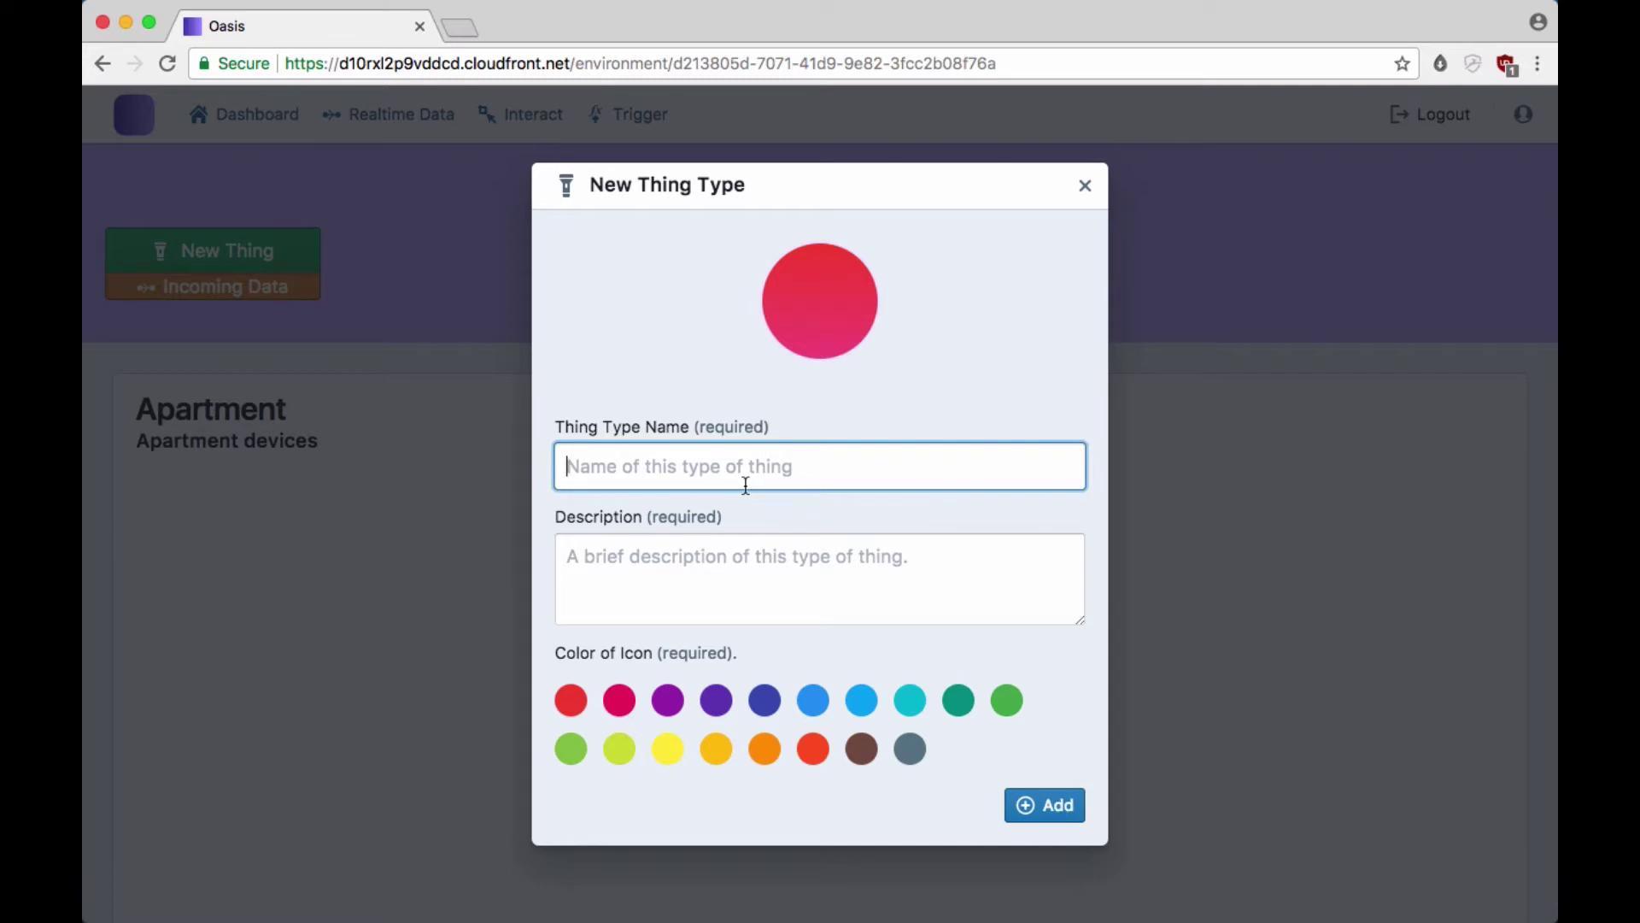
{"action": "type", "text": "Bulbs"}
{"action": "key", "text": "Tab"}
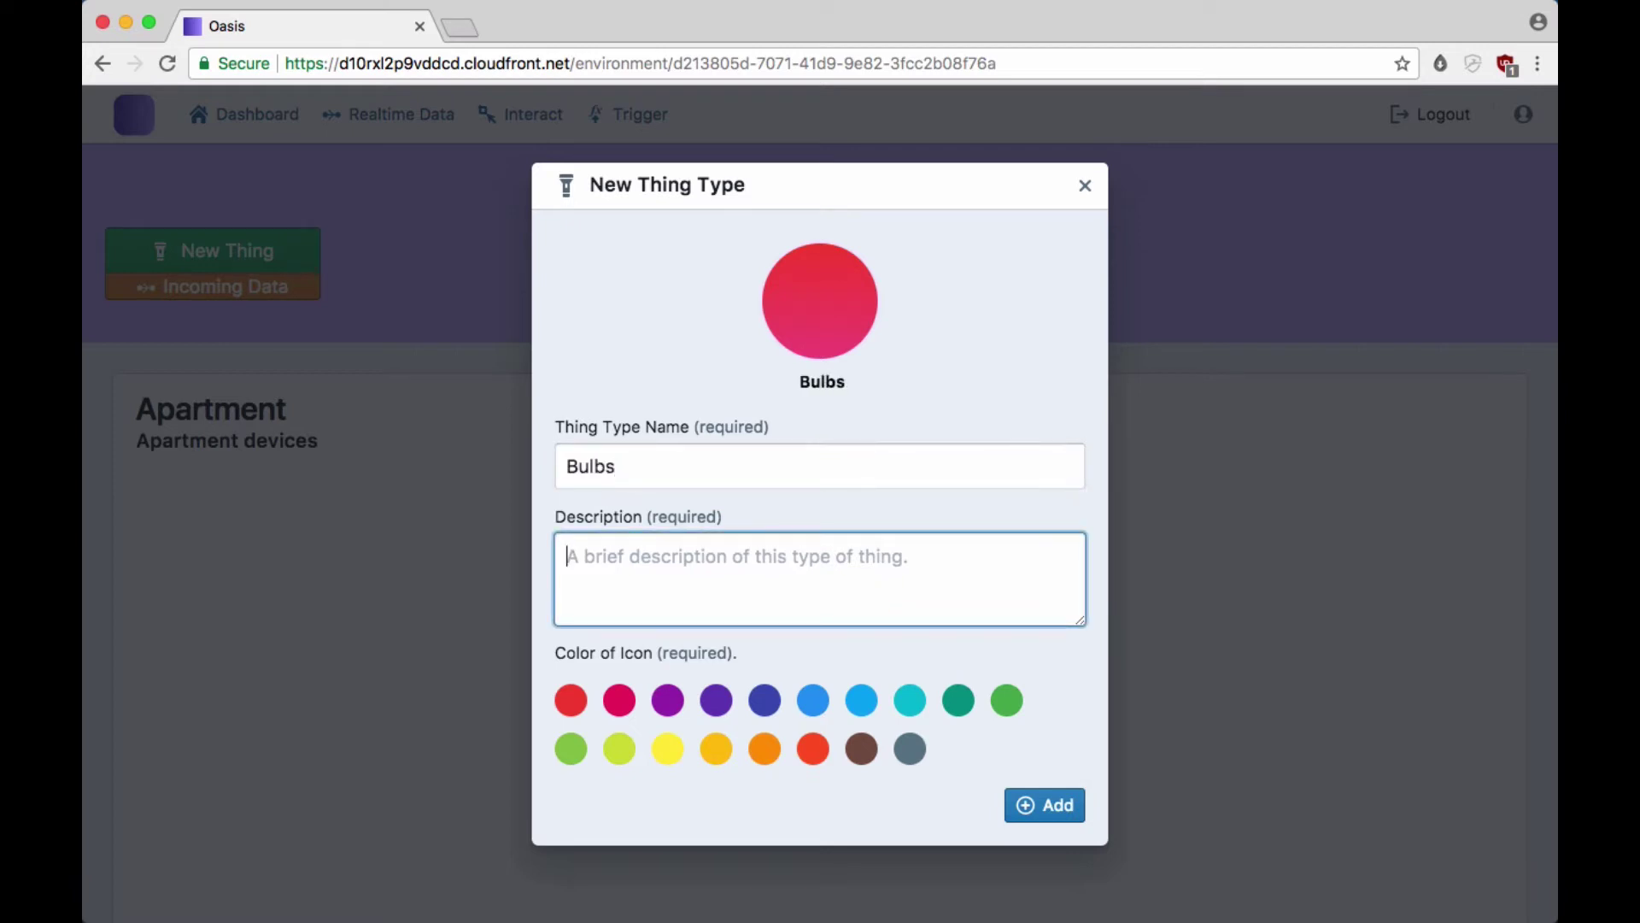
{"action": "type", "text": "All the bulbs "}
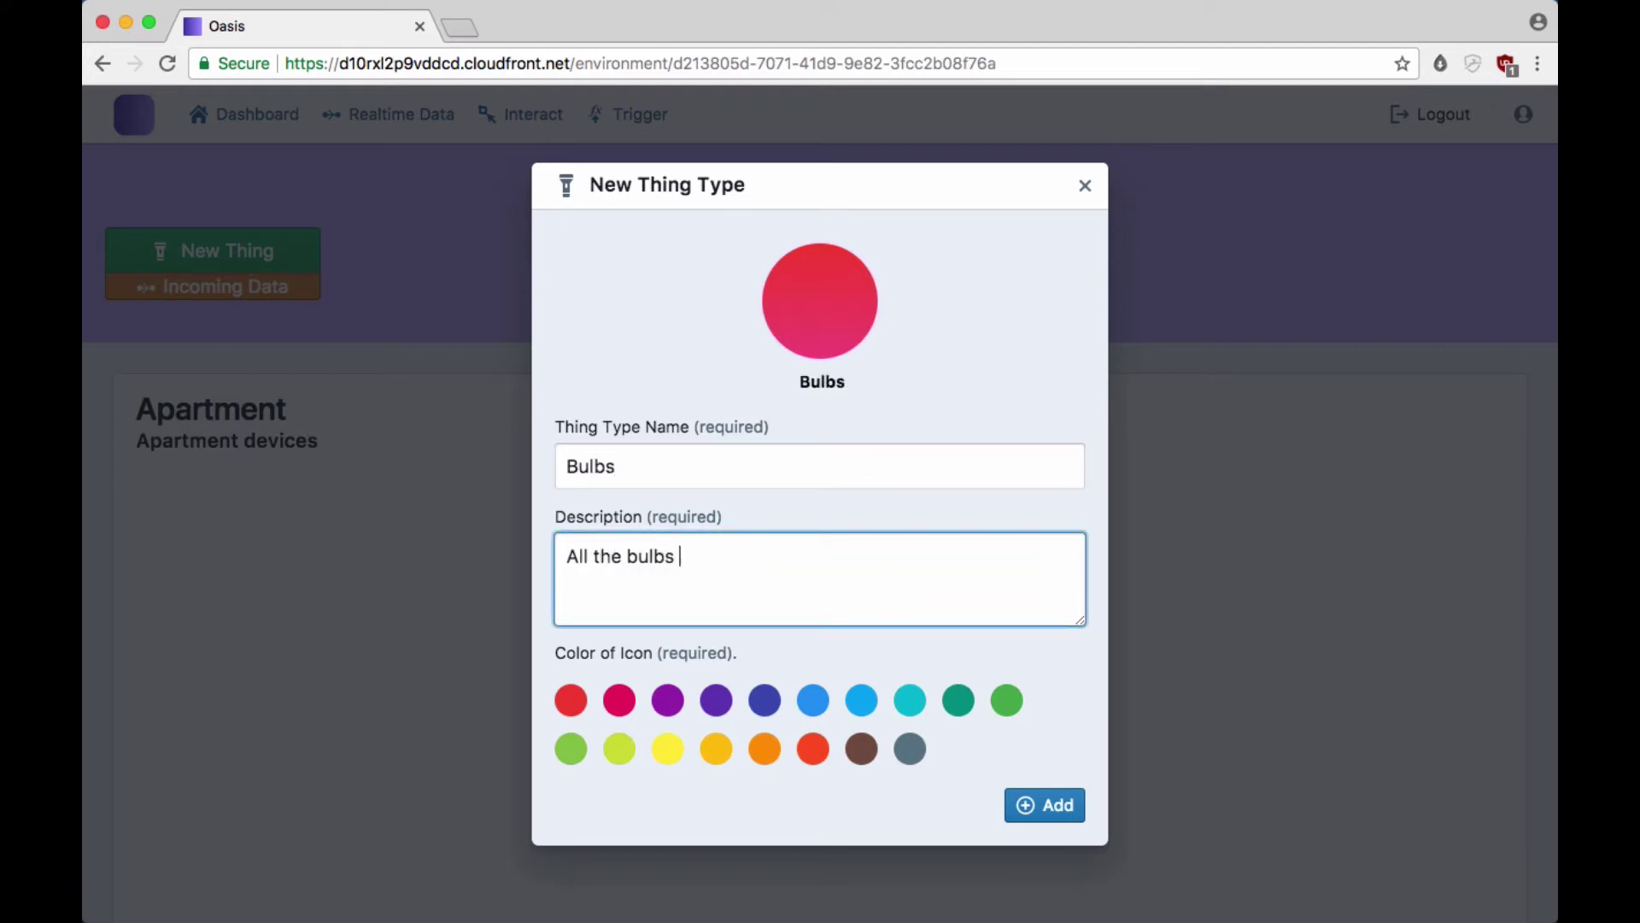
{"action": "type", "text": "for the apt"}
{"action": "left_click", "coordinate": [861, 700]}
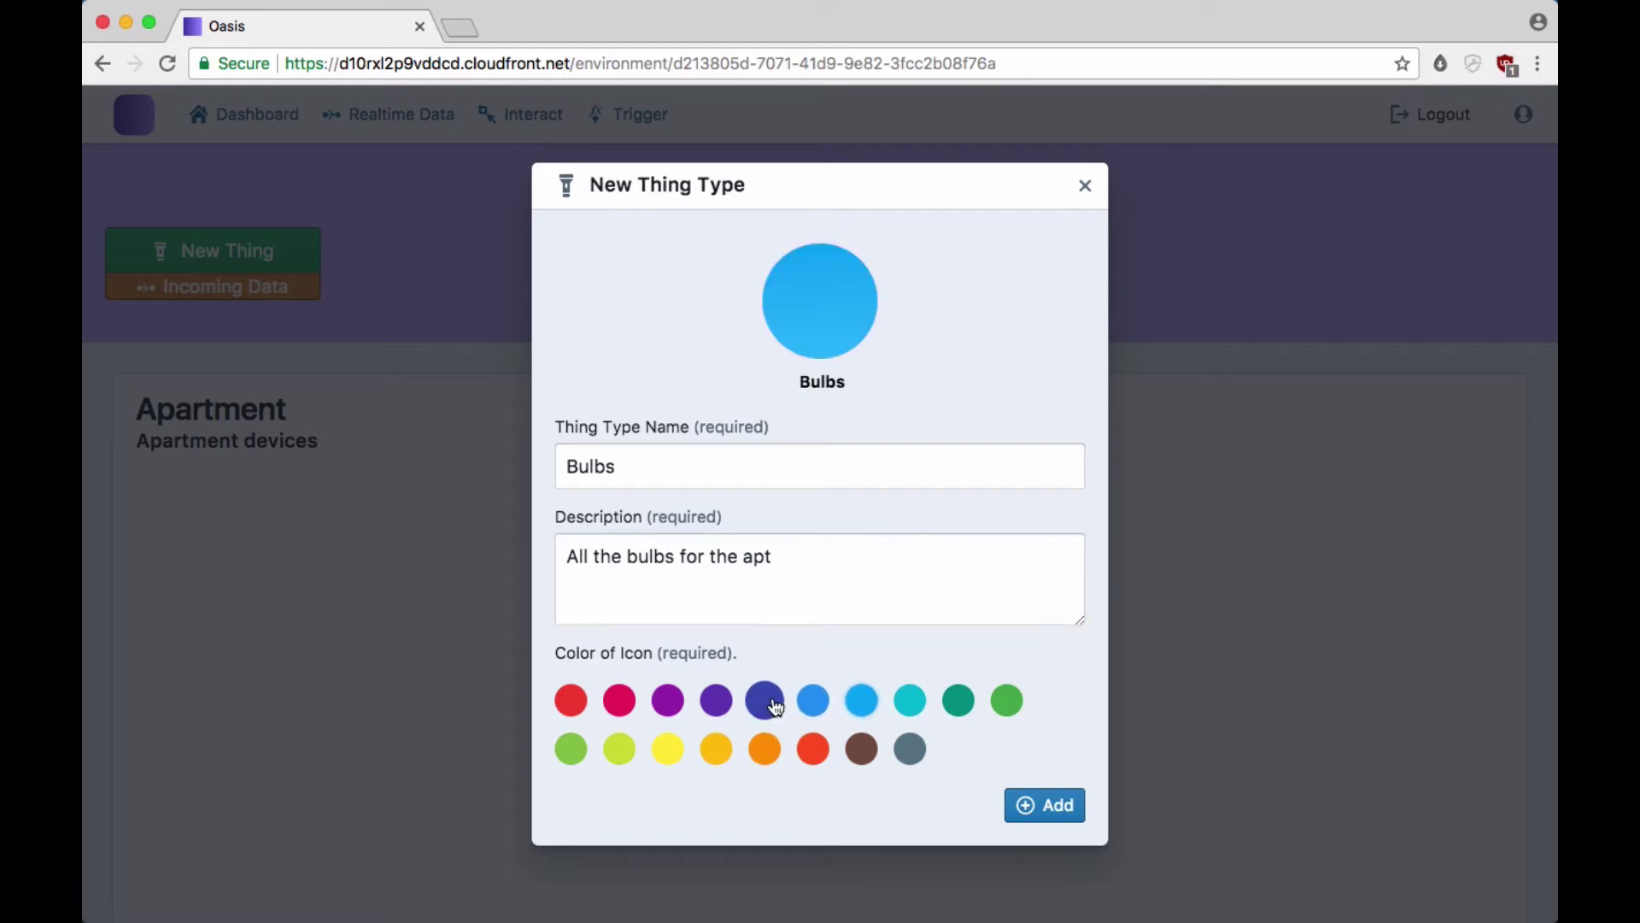
{"action": "left_click", "coordinate": [1057, 811]}
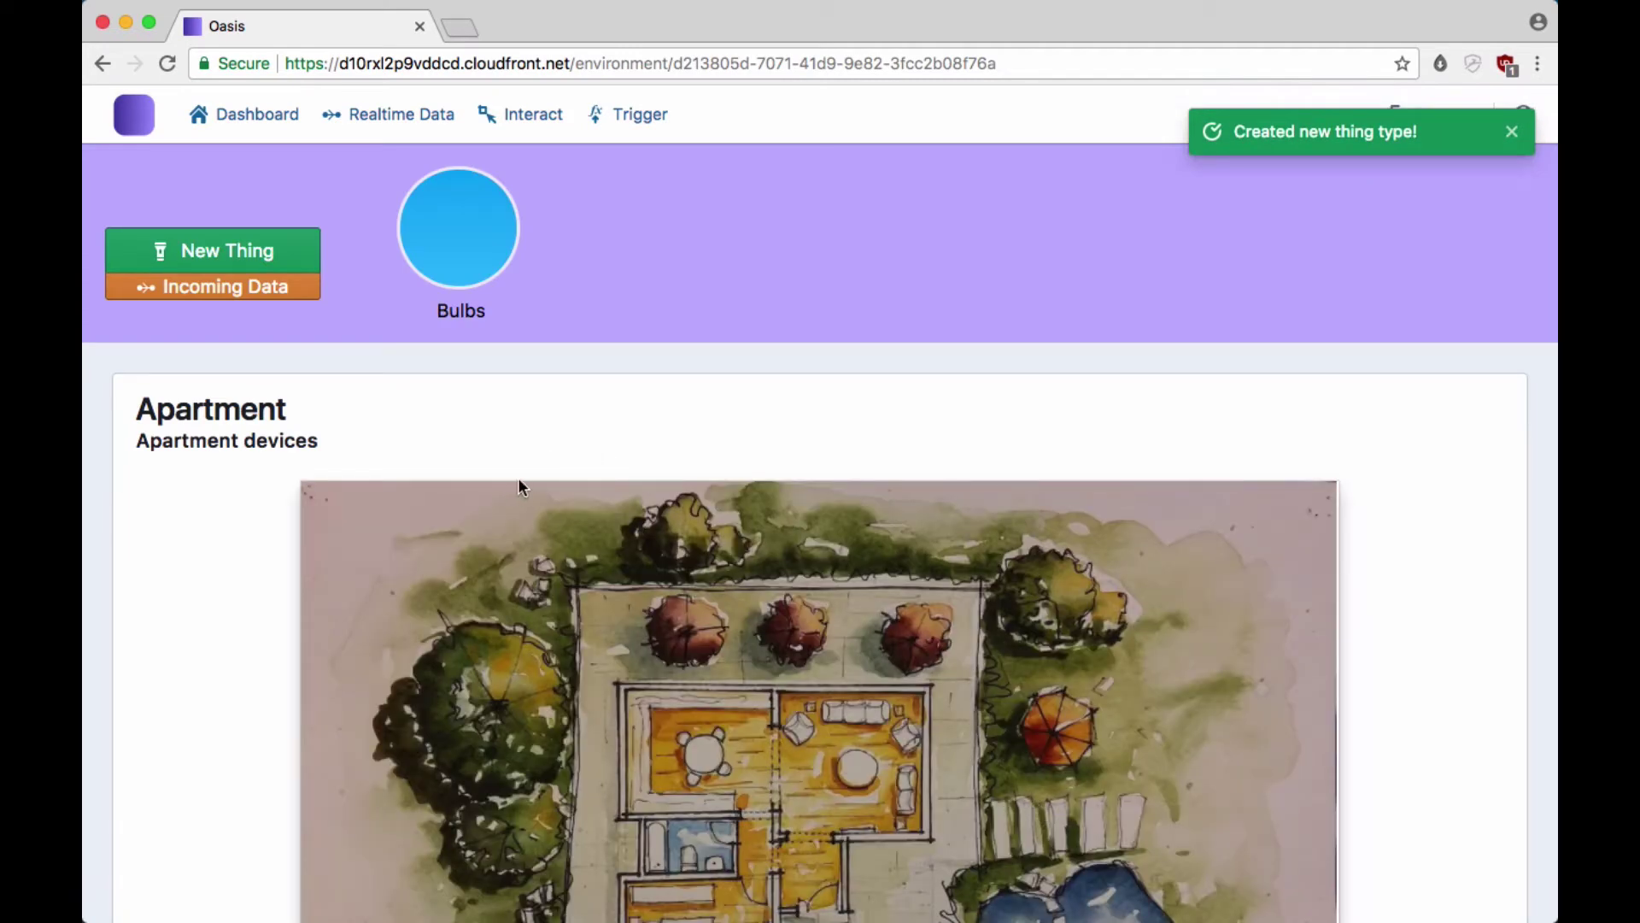
Add a Bulbs thing named "Living room bulb", described "Light for the living room", and move its marker onto the living room in the floor plan
{"action": "left_click", "coordinate": [450, 256]}
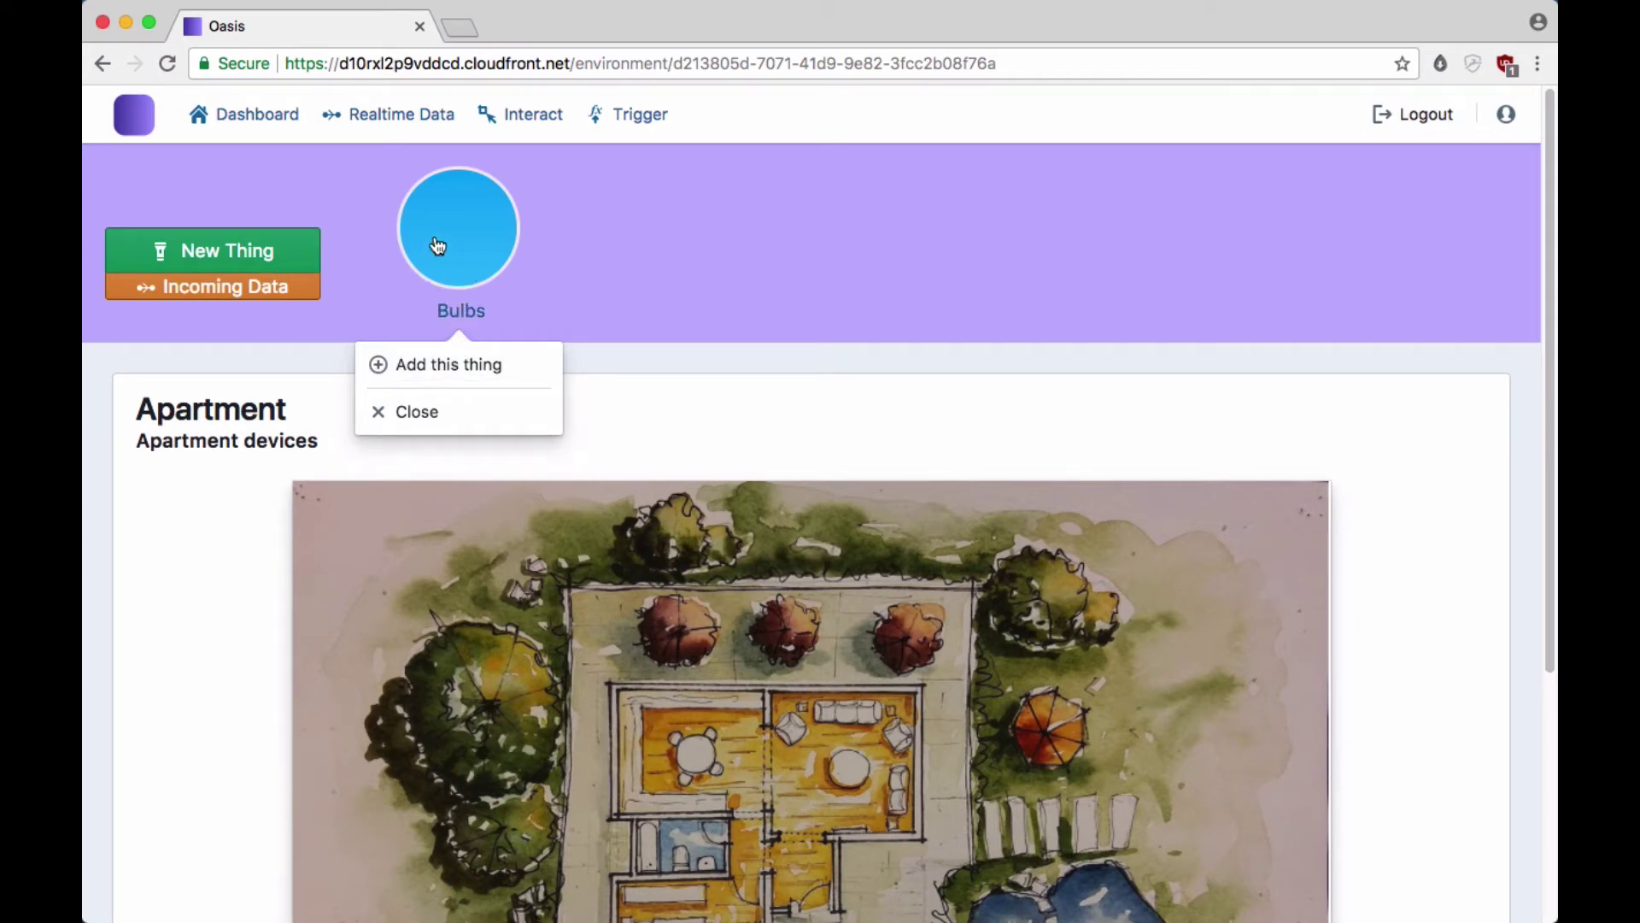
{"action": "left_click", "coordinate": [443, 368]}
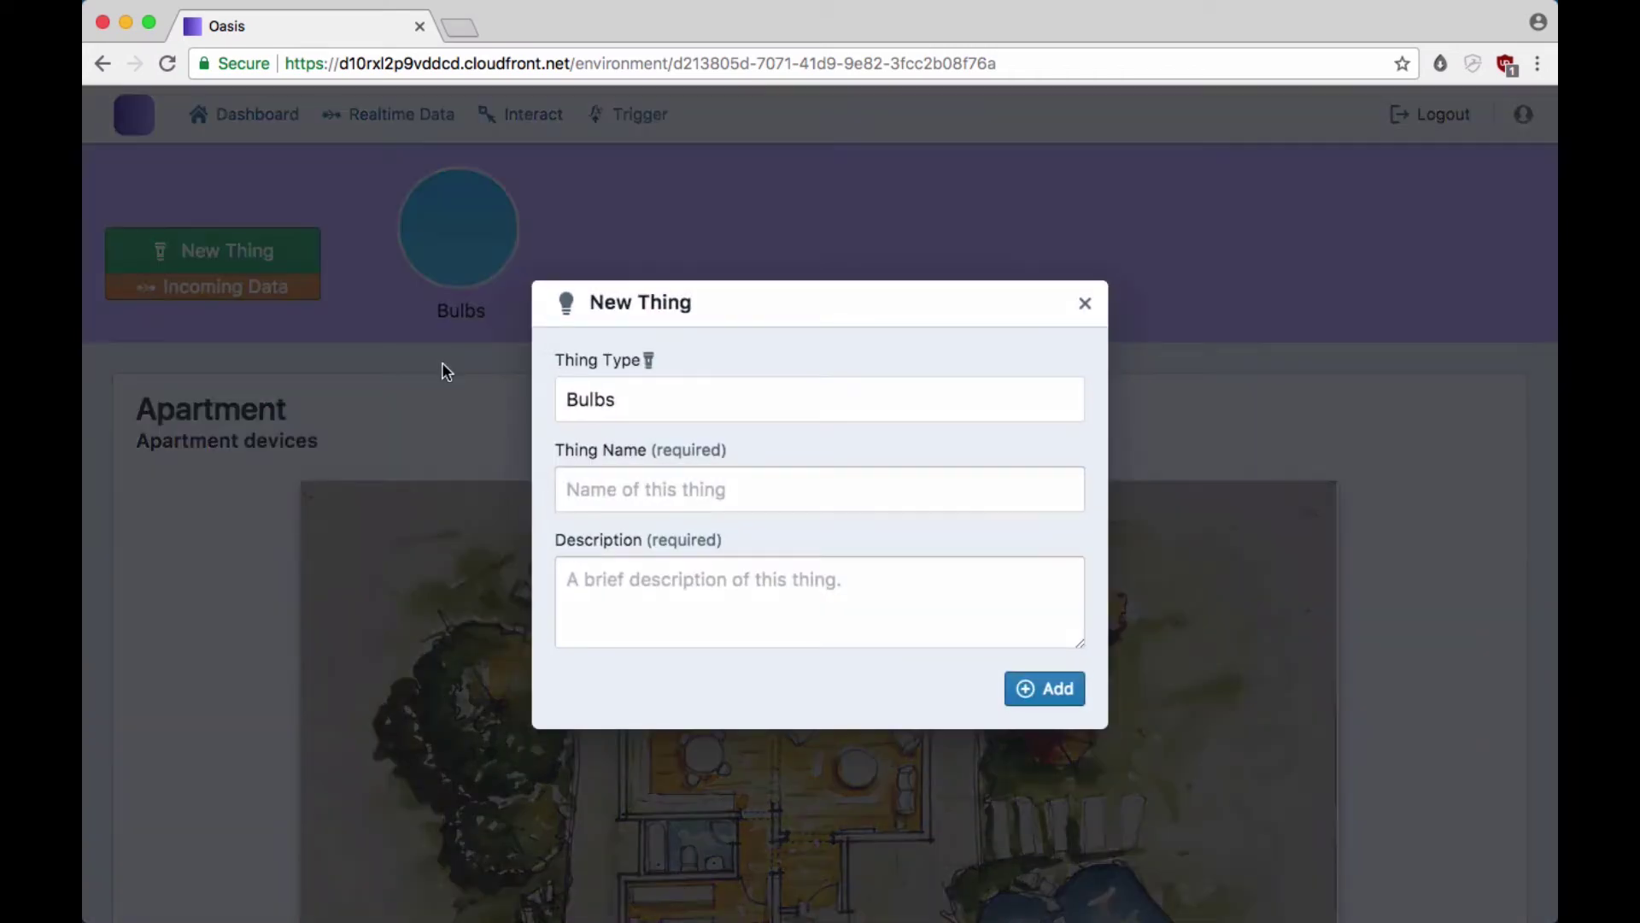
{"action": "left_click", "coordinate": [658, 485]}
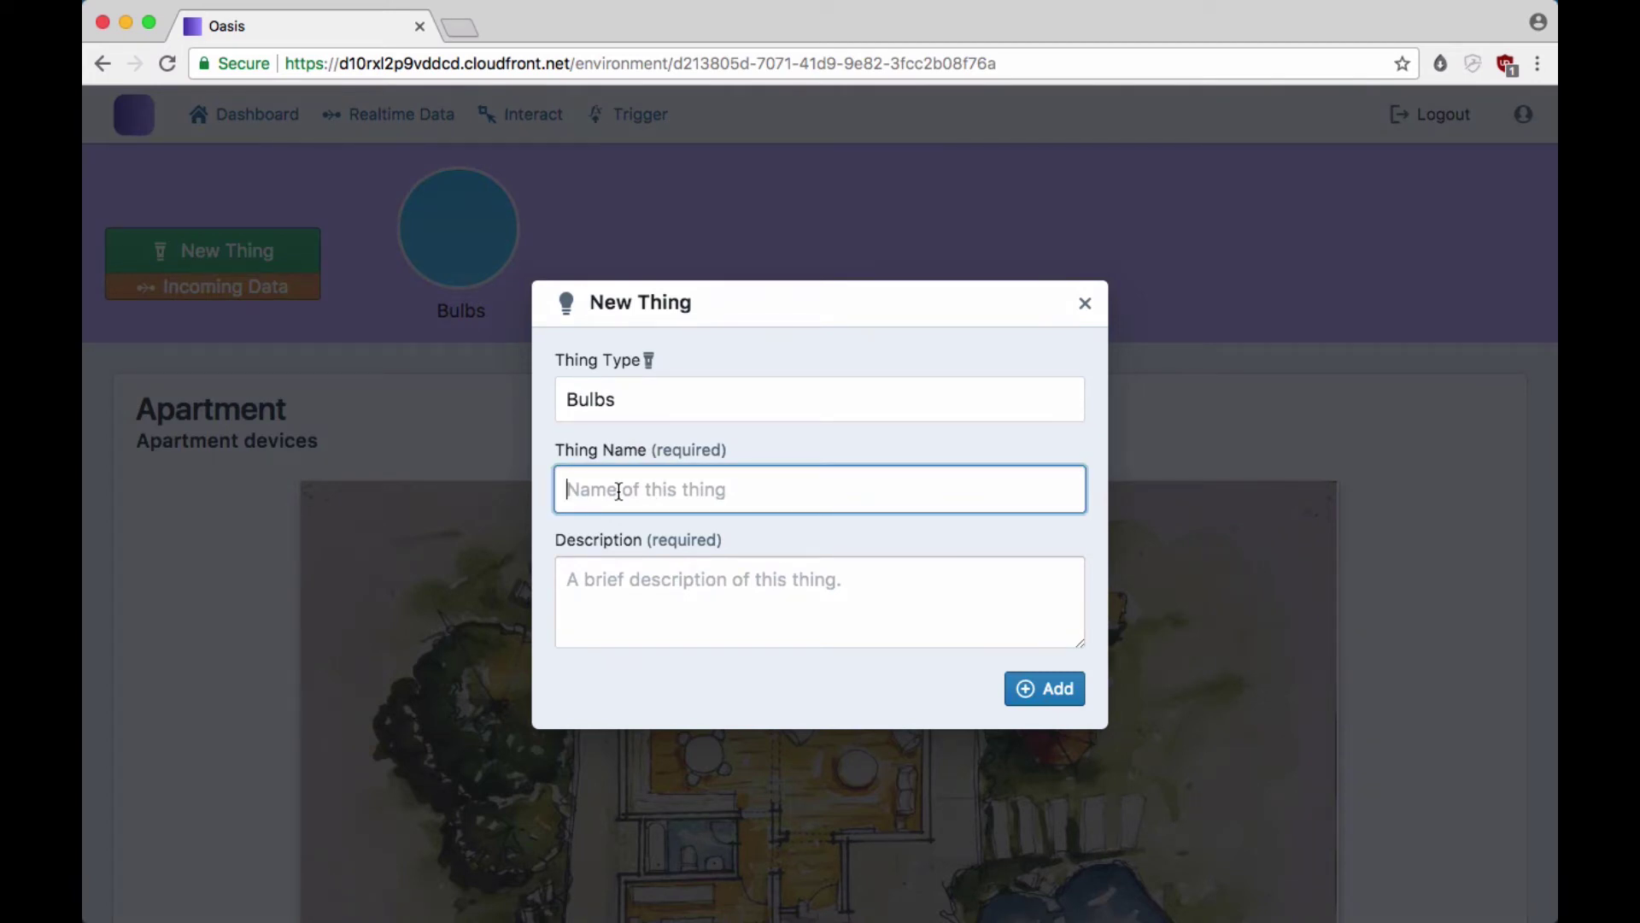
{"action": "type", "text": "Livi"}
{"action": "key", "text": "super+a"}
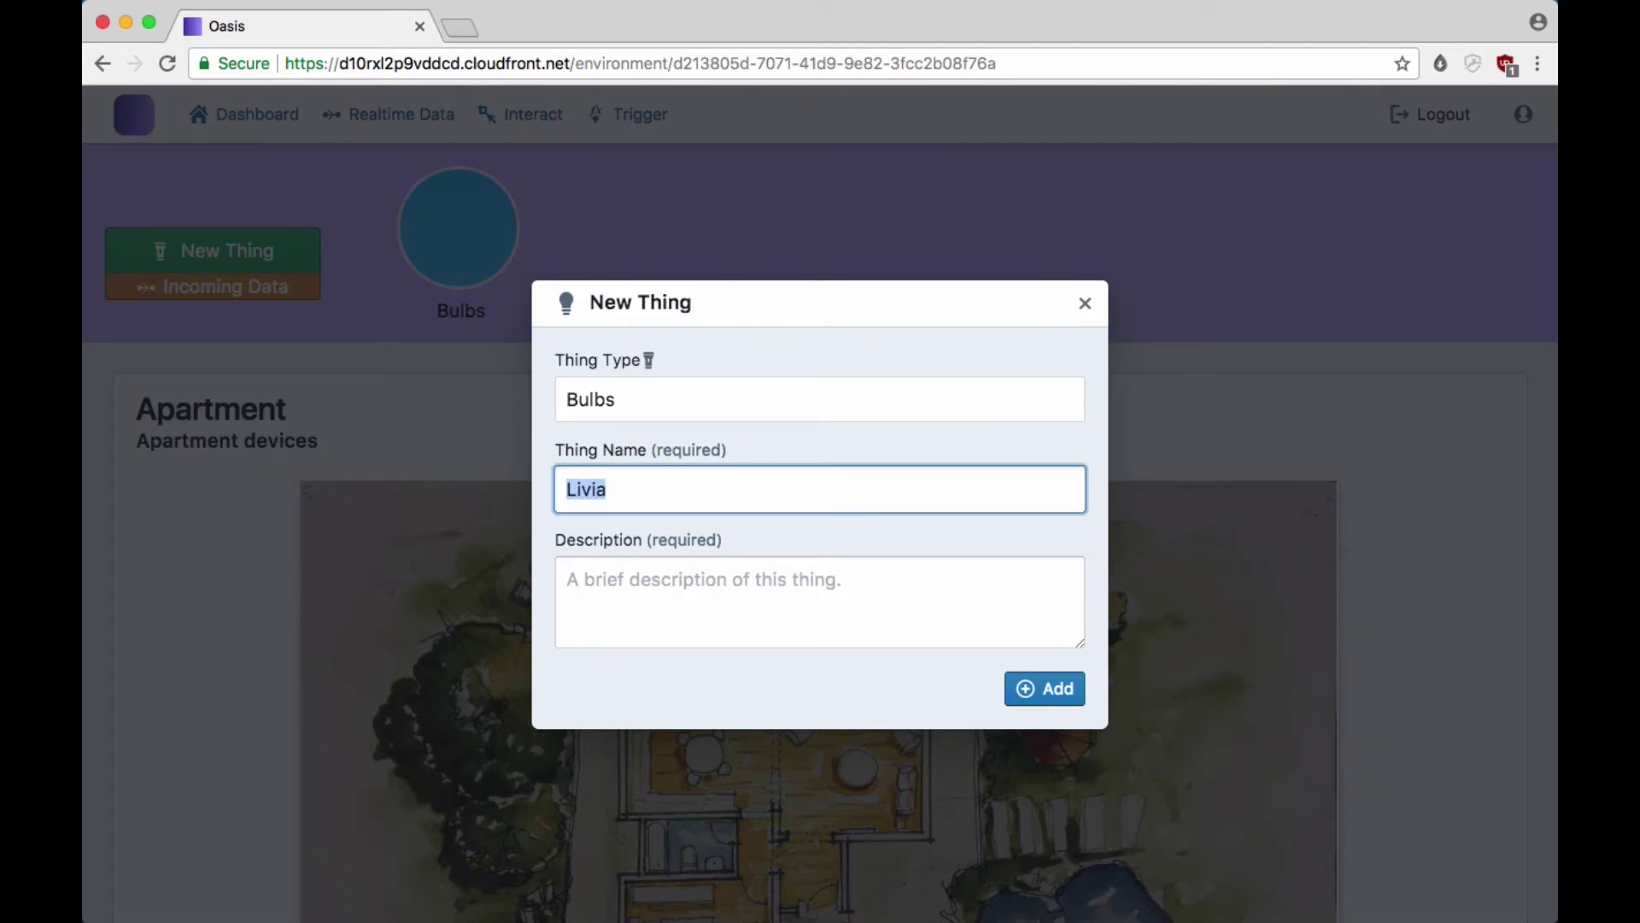
{"action": "type", "text": "Living room"}
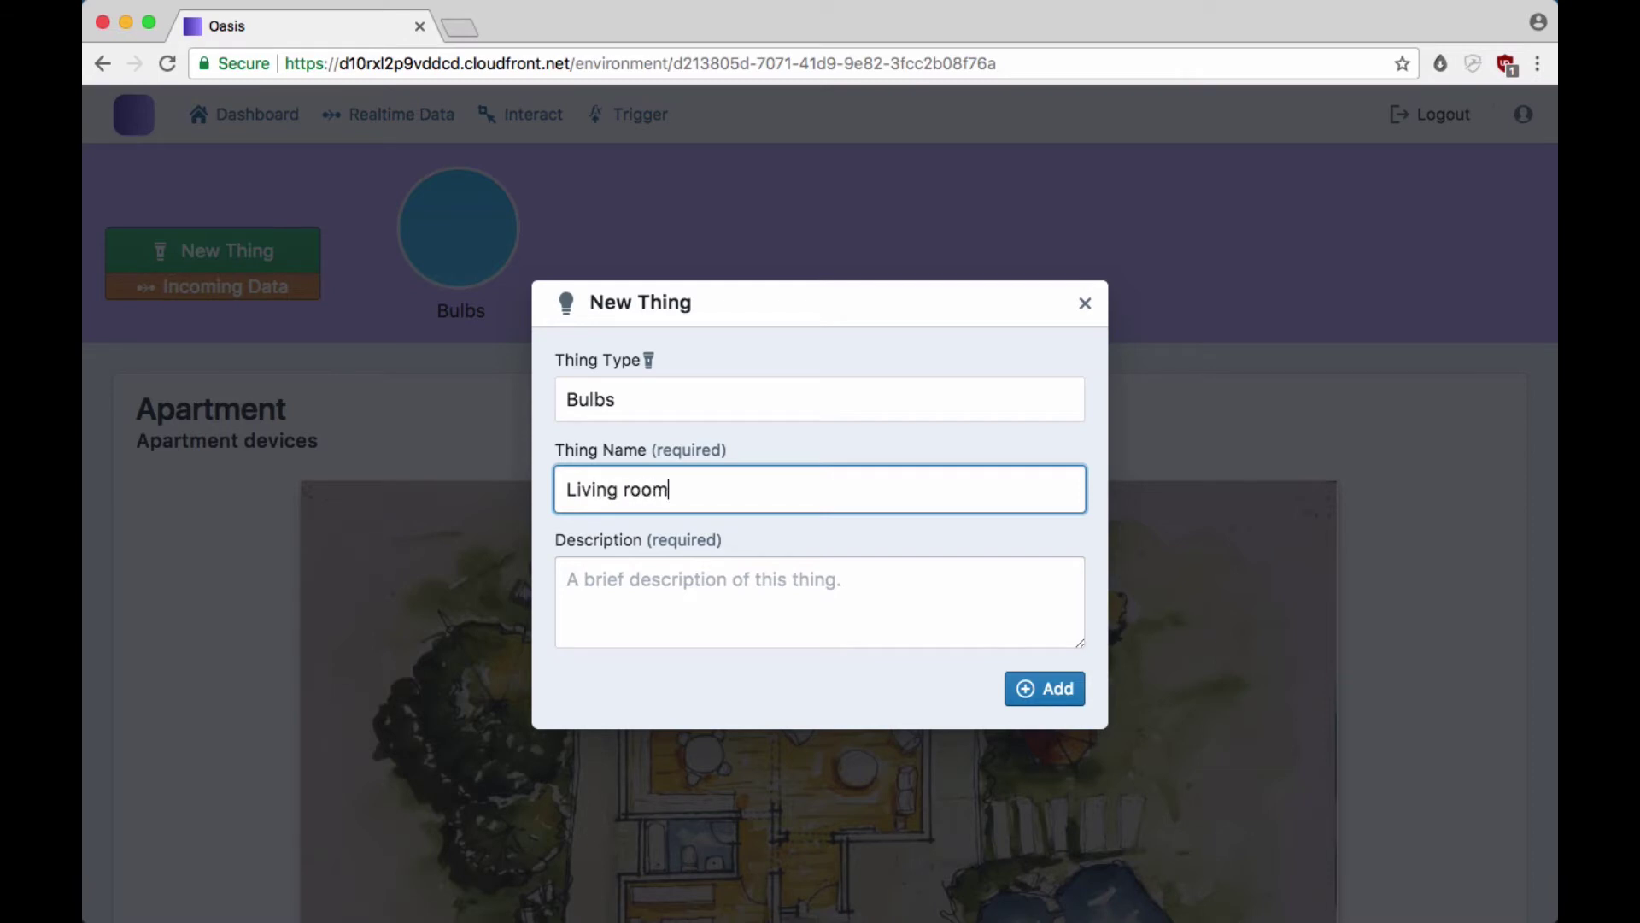
{"action": "type", "text": " bulb"}
{"action": "key", "text": "Tab"}
{"action": "type", "text": "Light "}
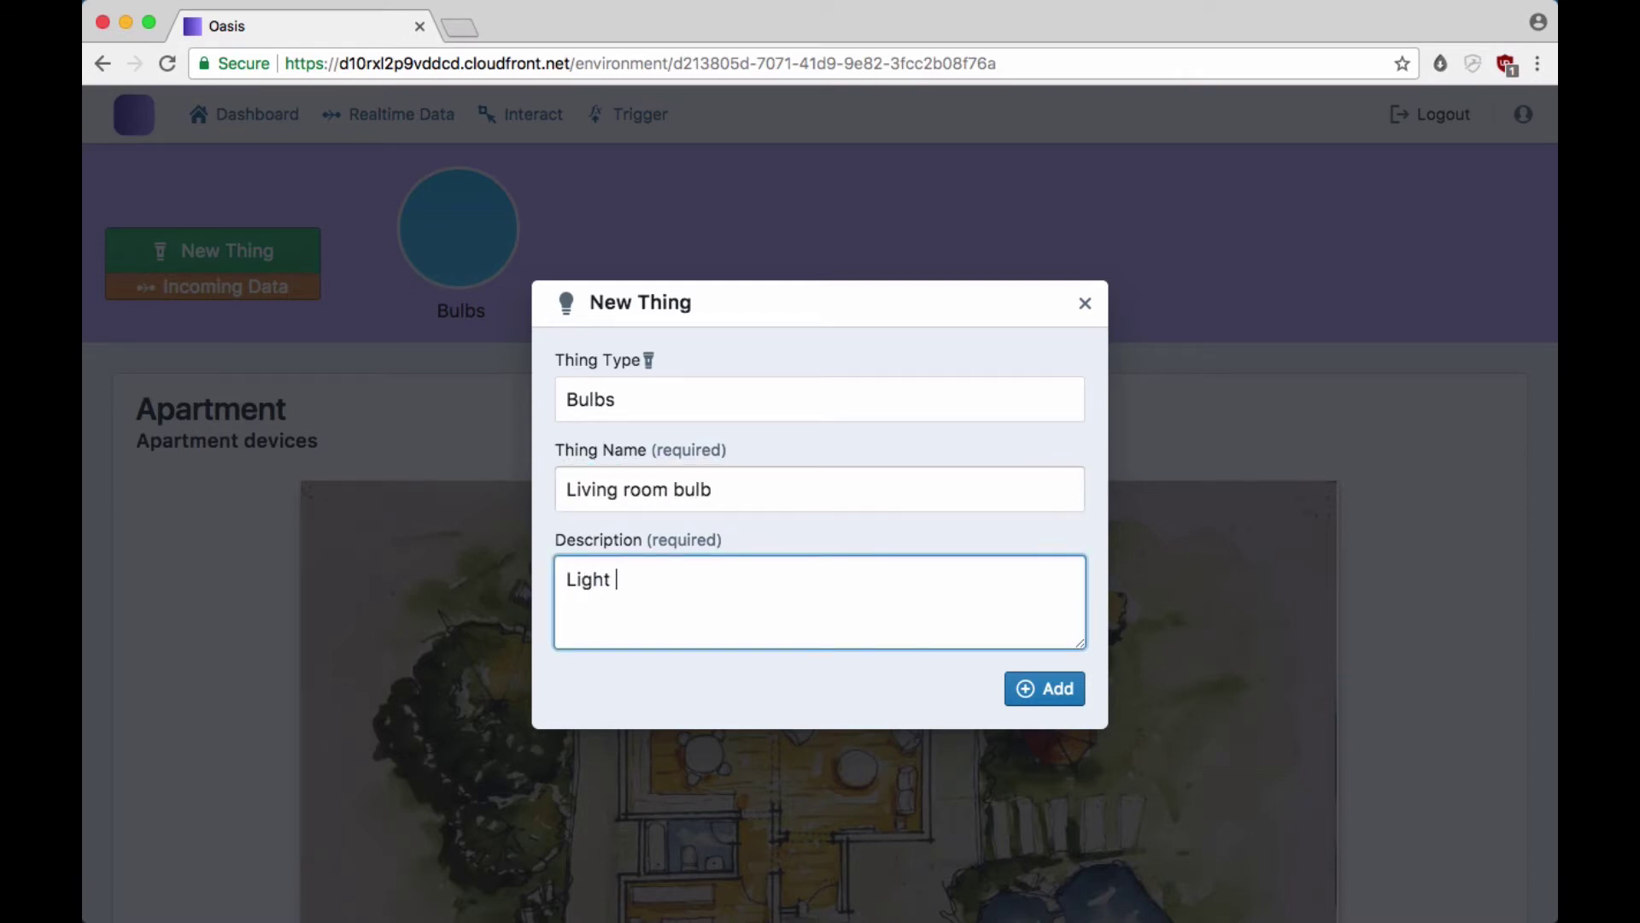
{"action": "type", "text": "for the living room"}
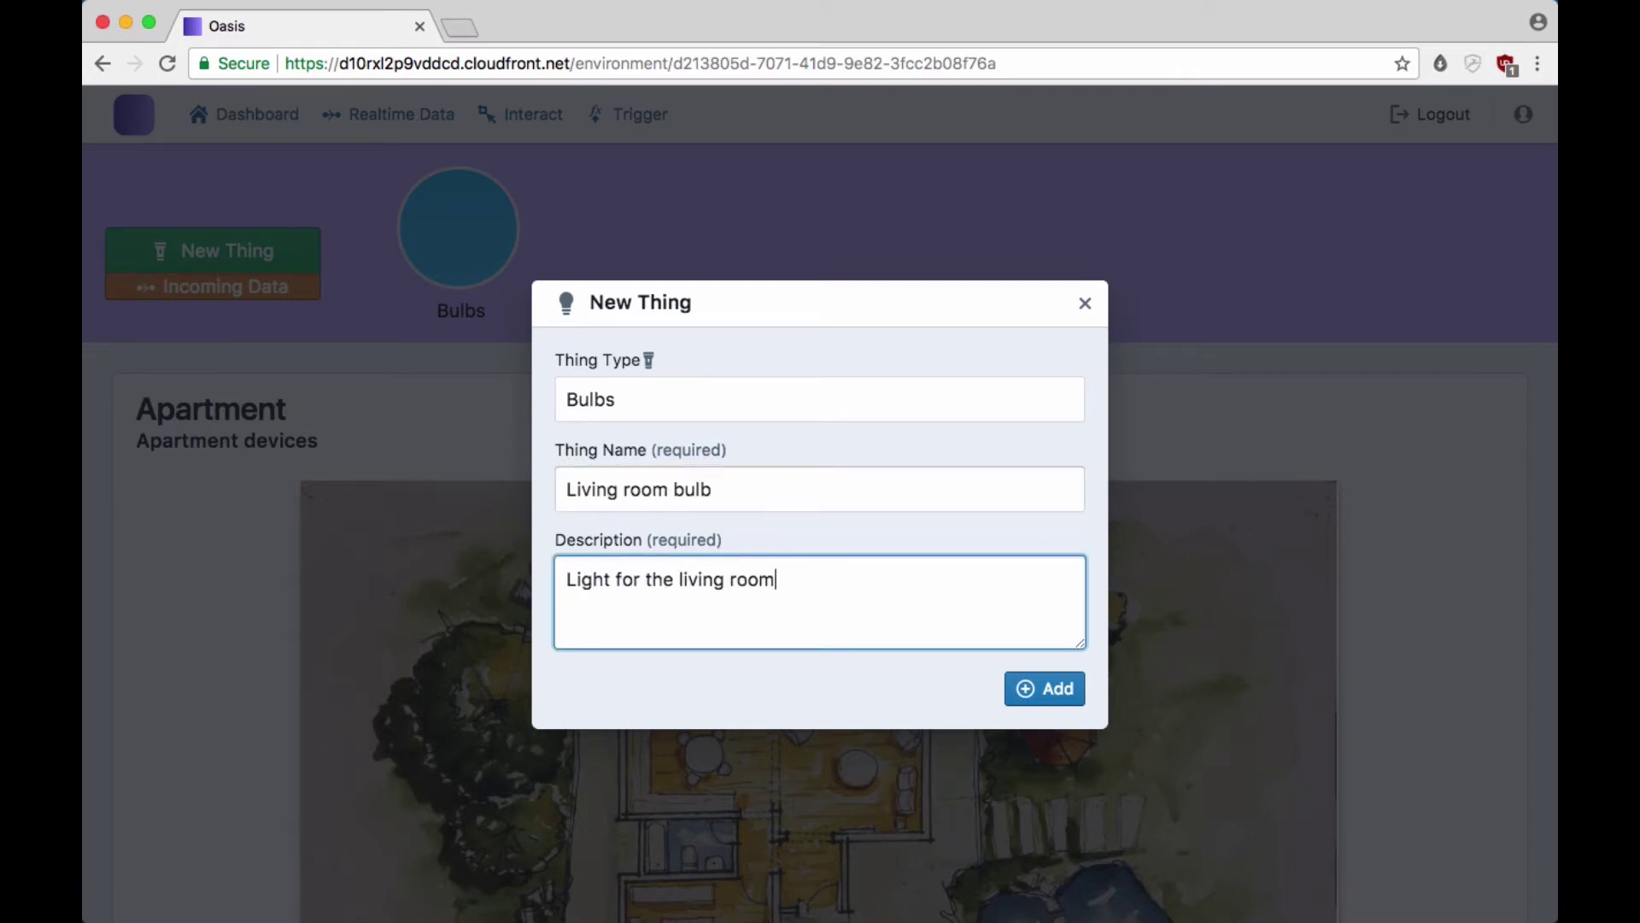
{"action": "left_click", "coordinate": [1024, 695]}
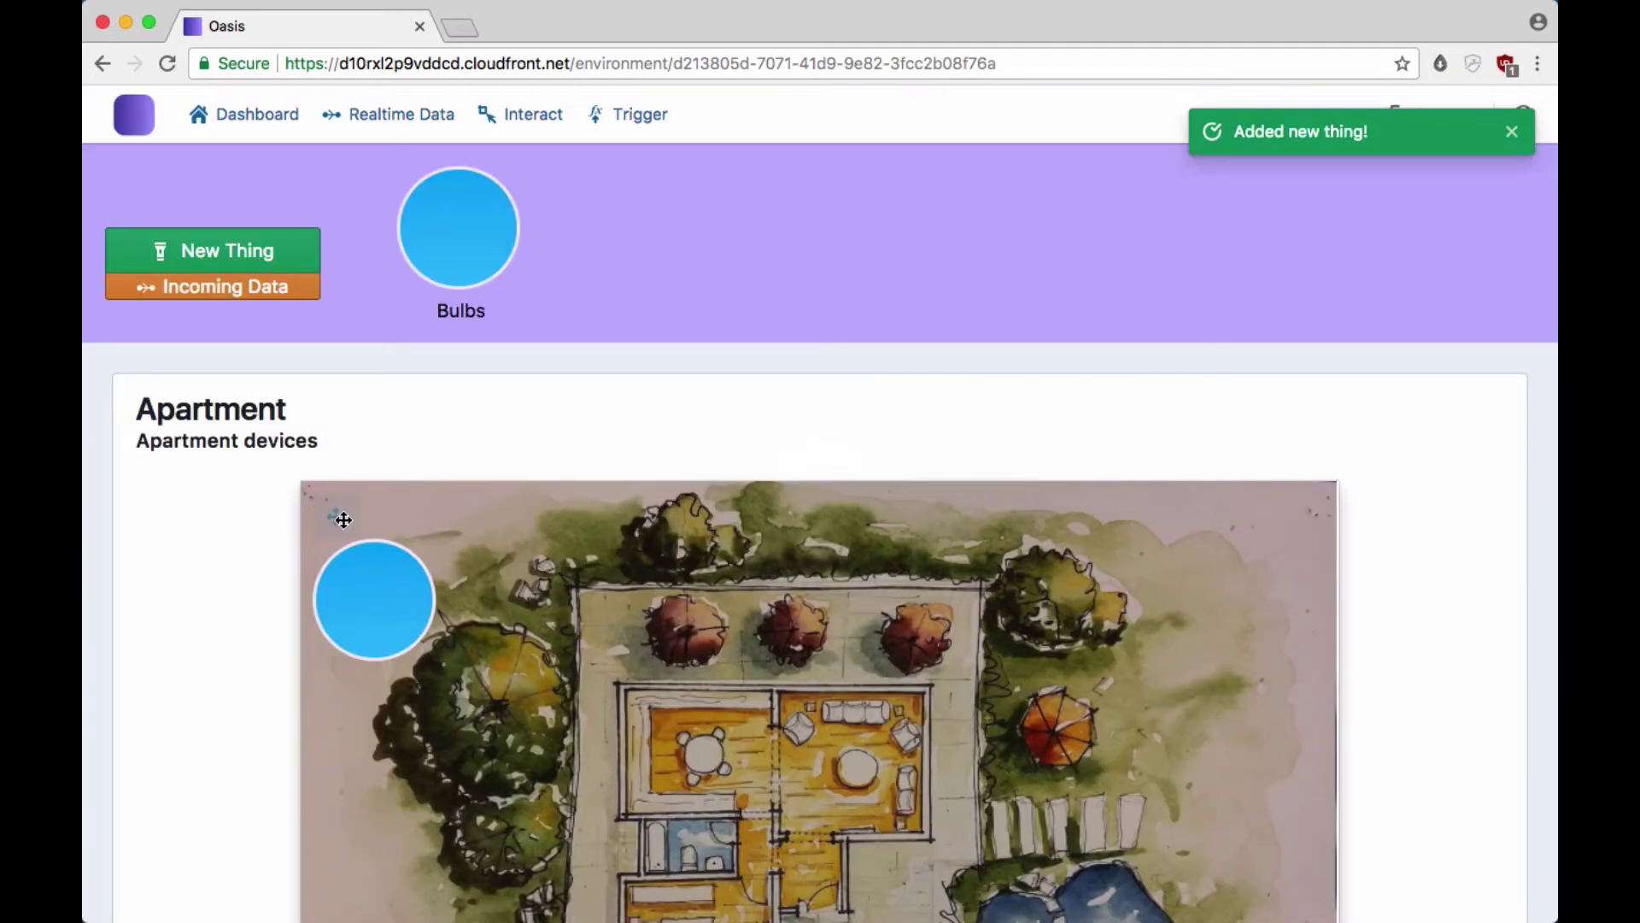
{"action": "mouse_move", "coordinate": [334, 528]}
{"action": "left_mouse_down"}
{"action": "mouse_move", "coordinate": [679, 659]}
{"action": "mouse_move", "coordinate": [798, 686]}
{"action": "left_mouse_up"}
Add a thing type named "Temperature sensor", described "Temp sensor", with the lime icon color
{"action": "scroll", "coordinate": [782, 593], "scroll_direction": "down", "scroll_amount": 2}
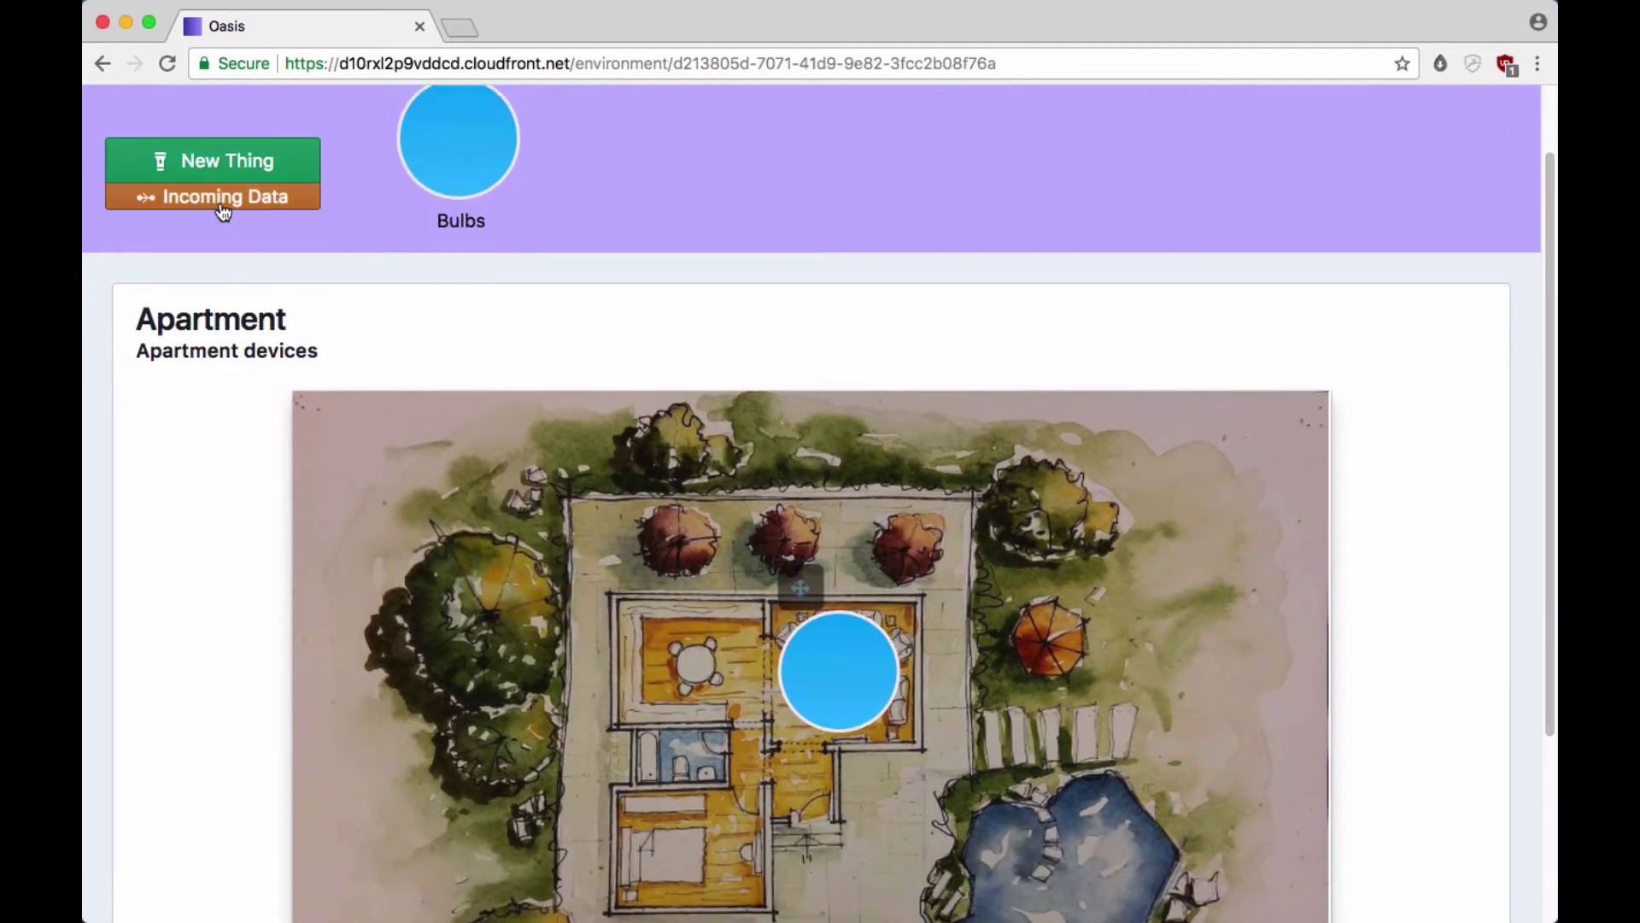
{"action": "left_click", "coordinate": [309, 163]}
{"action": "left_click", "coordinate": [666, 463]}
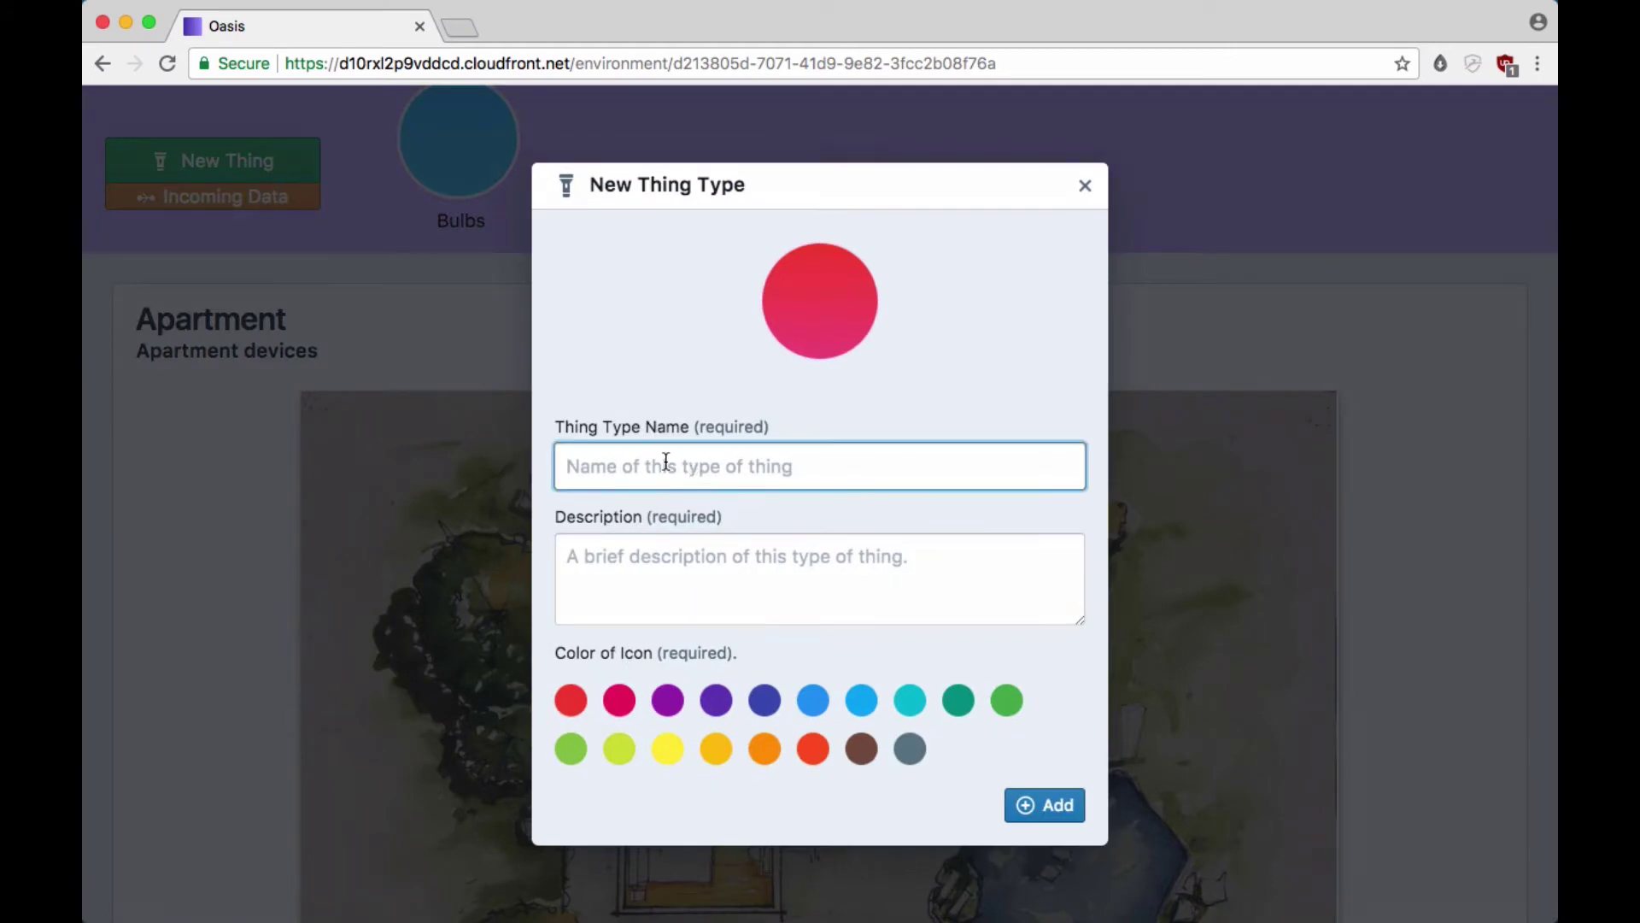
{"action": "type", "text": "Temper"}
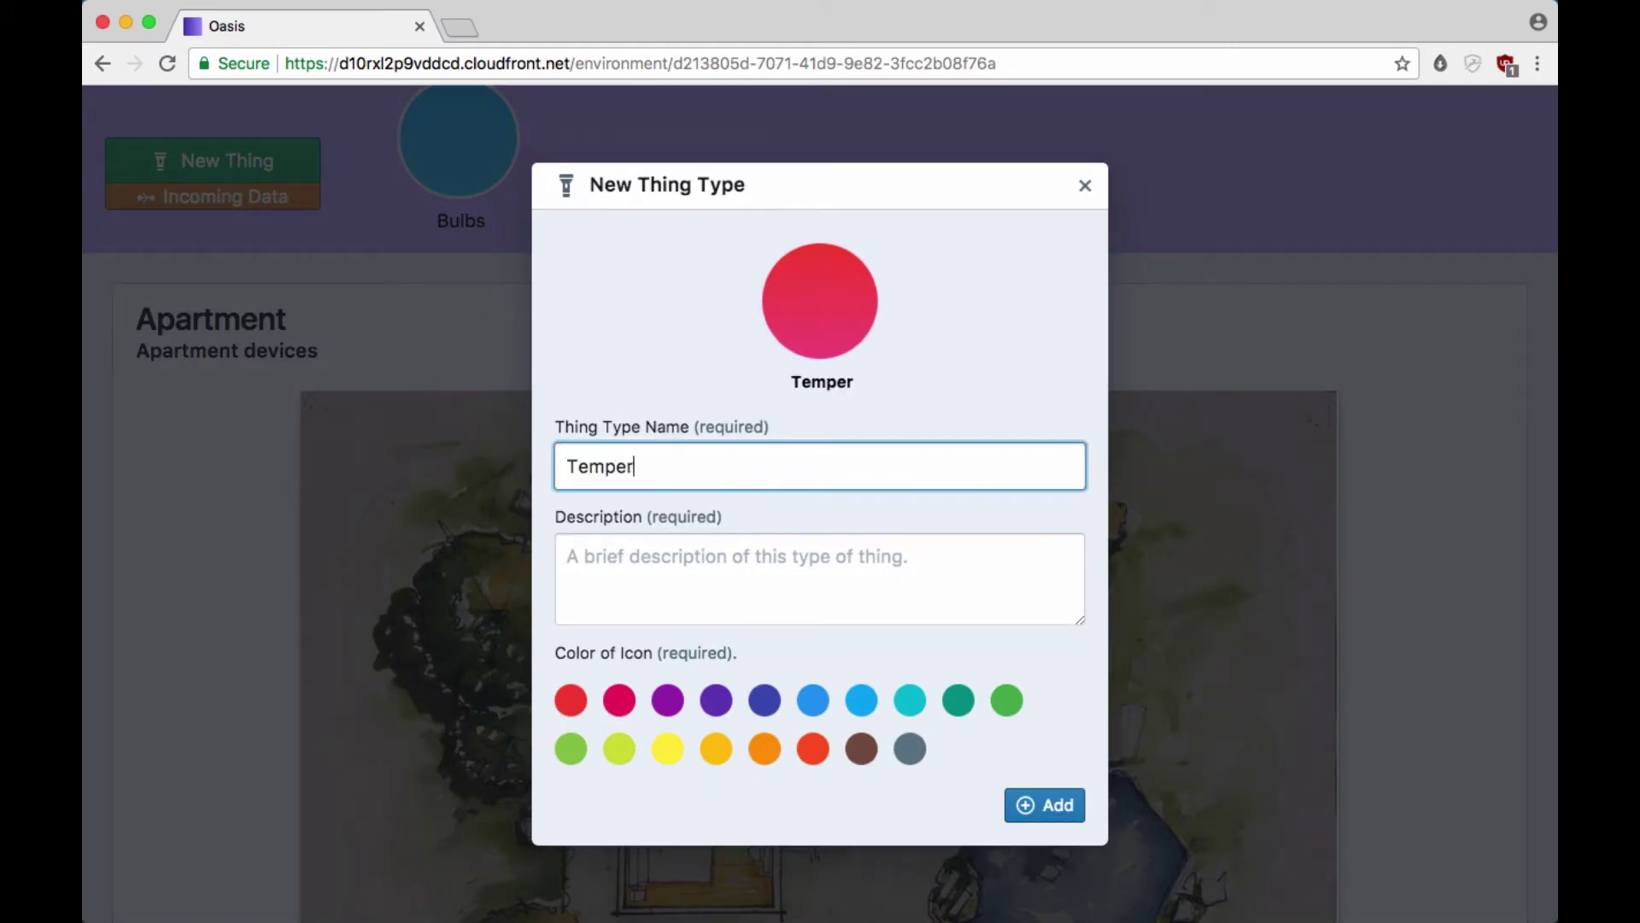
{"action": "type", "text": "ature sensor"}
{"action": "left_click", "coordinate": [598, 563]}
{"action": "type", "text": "Tem"}
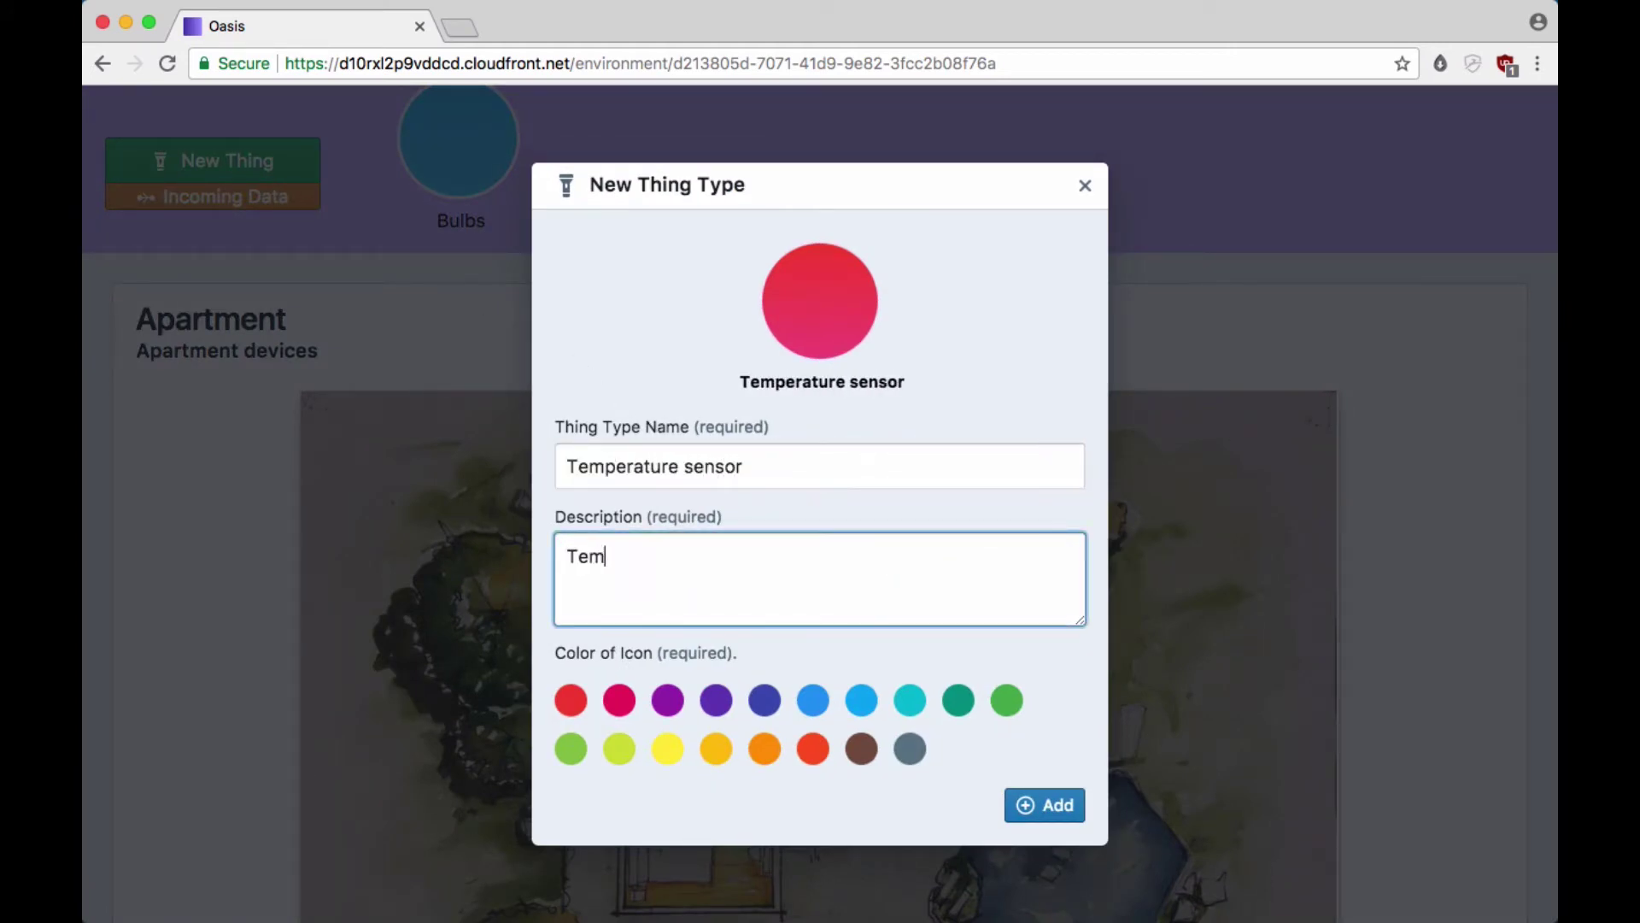
{"action": "type", "text": "p sensor"}
{"action": "left_click", "coordinate": [626, 750]}
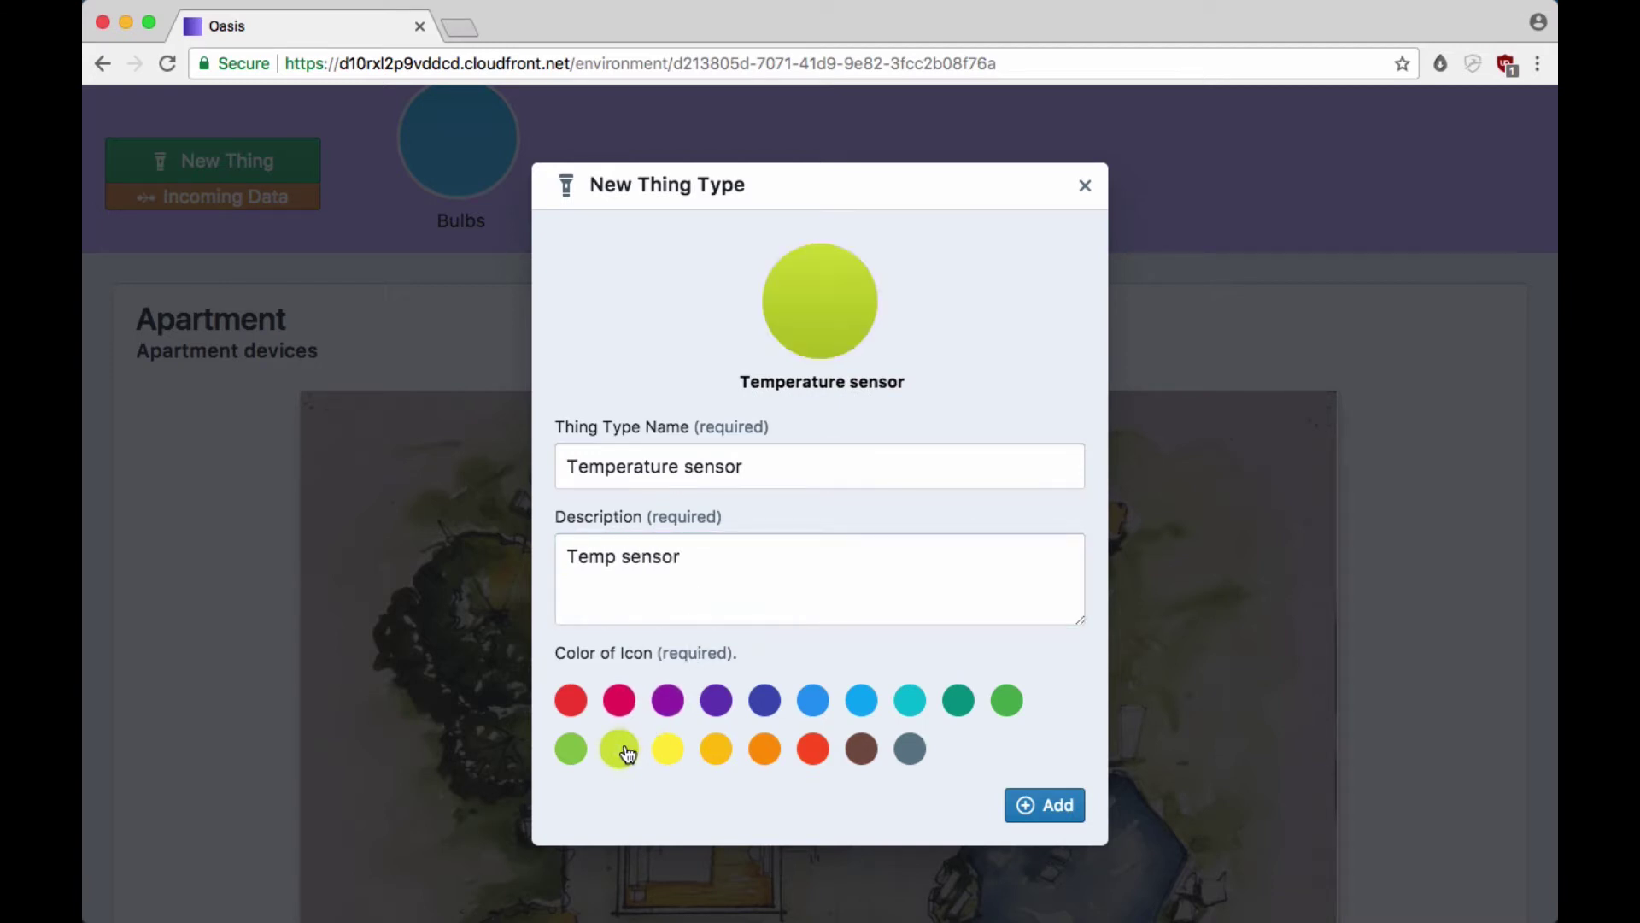
{"action": "left_click", "coordinate": [1035, 820]}
Add a Temperature sensor thing named "out", described "Outdoors sensor", and move its marker outdoors above the pool in the floor plan
{"action": "left_click", "coordinate": [695, 219]}
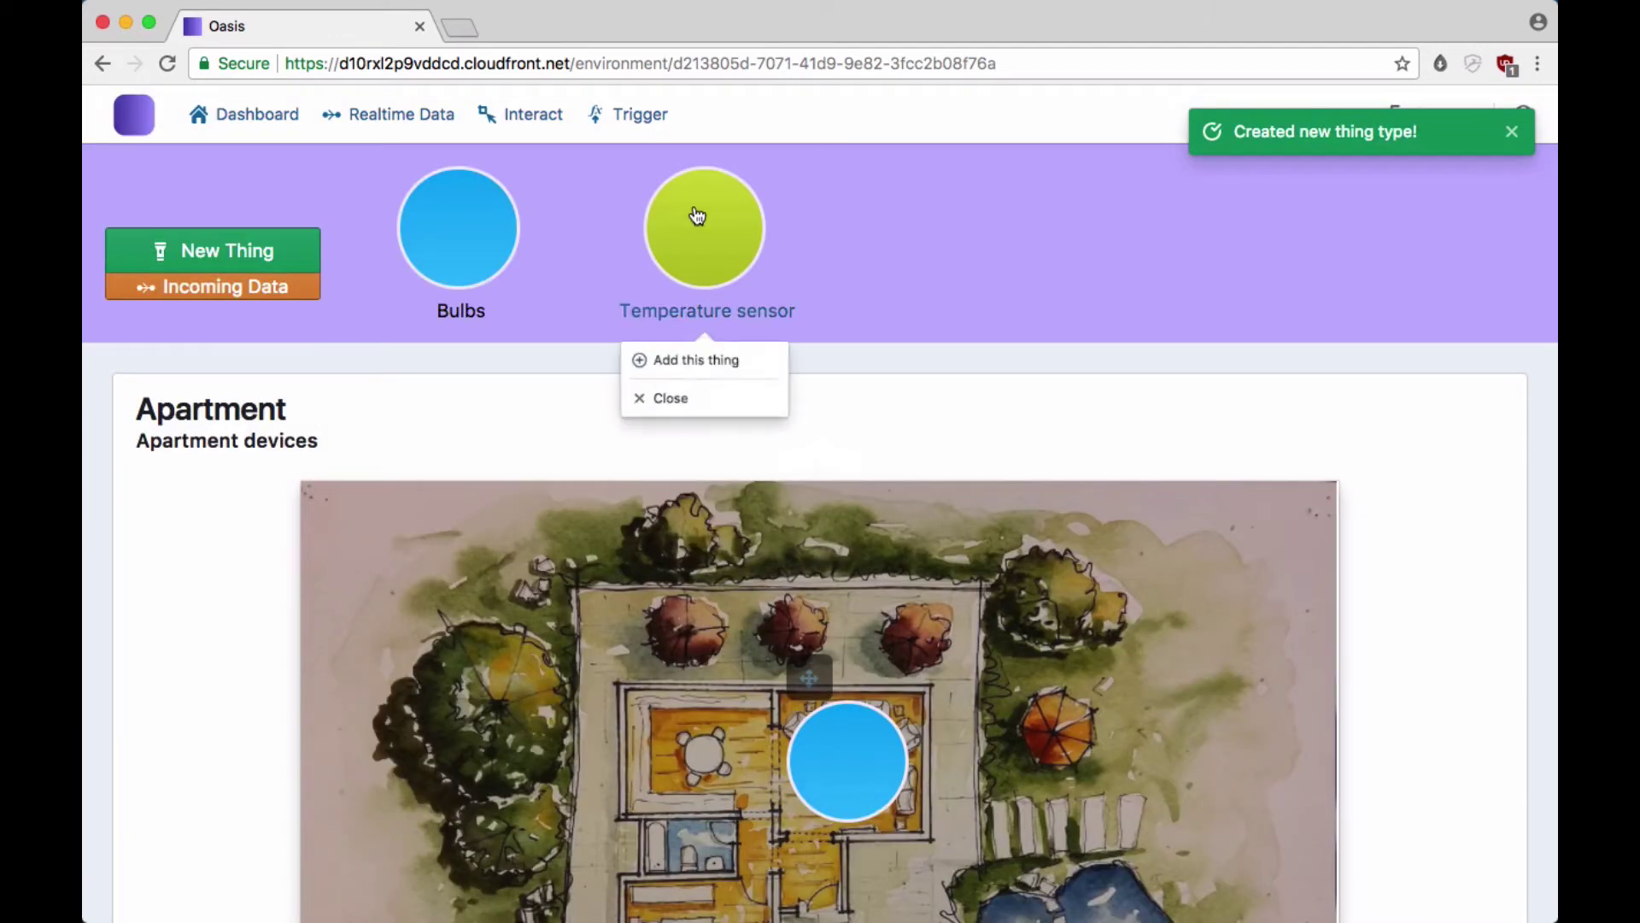
{"action": "left_click", "coordinate": [695, 368]}
{"action": "left_click", "coordinate": [667, 493]}
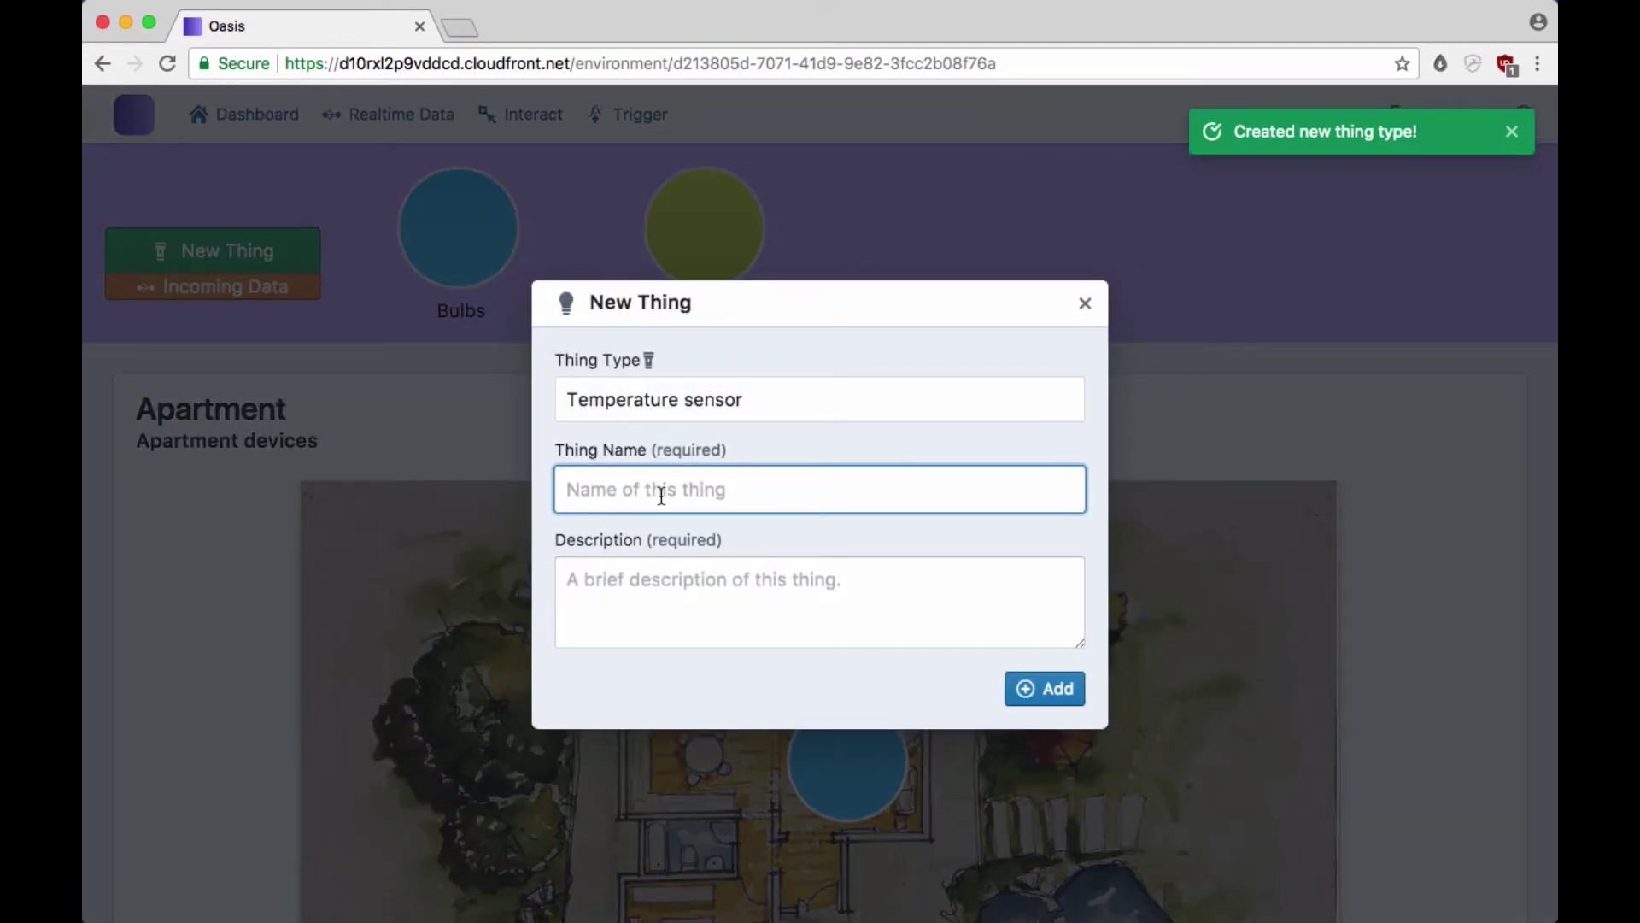
{"action": "type", "text": "out"}
{"action": "key", "text": "Tab"}
{"action": "type", "text": "Outdor"}
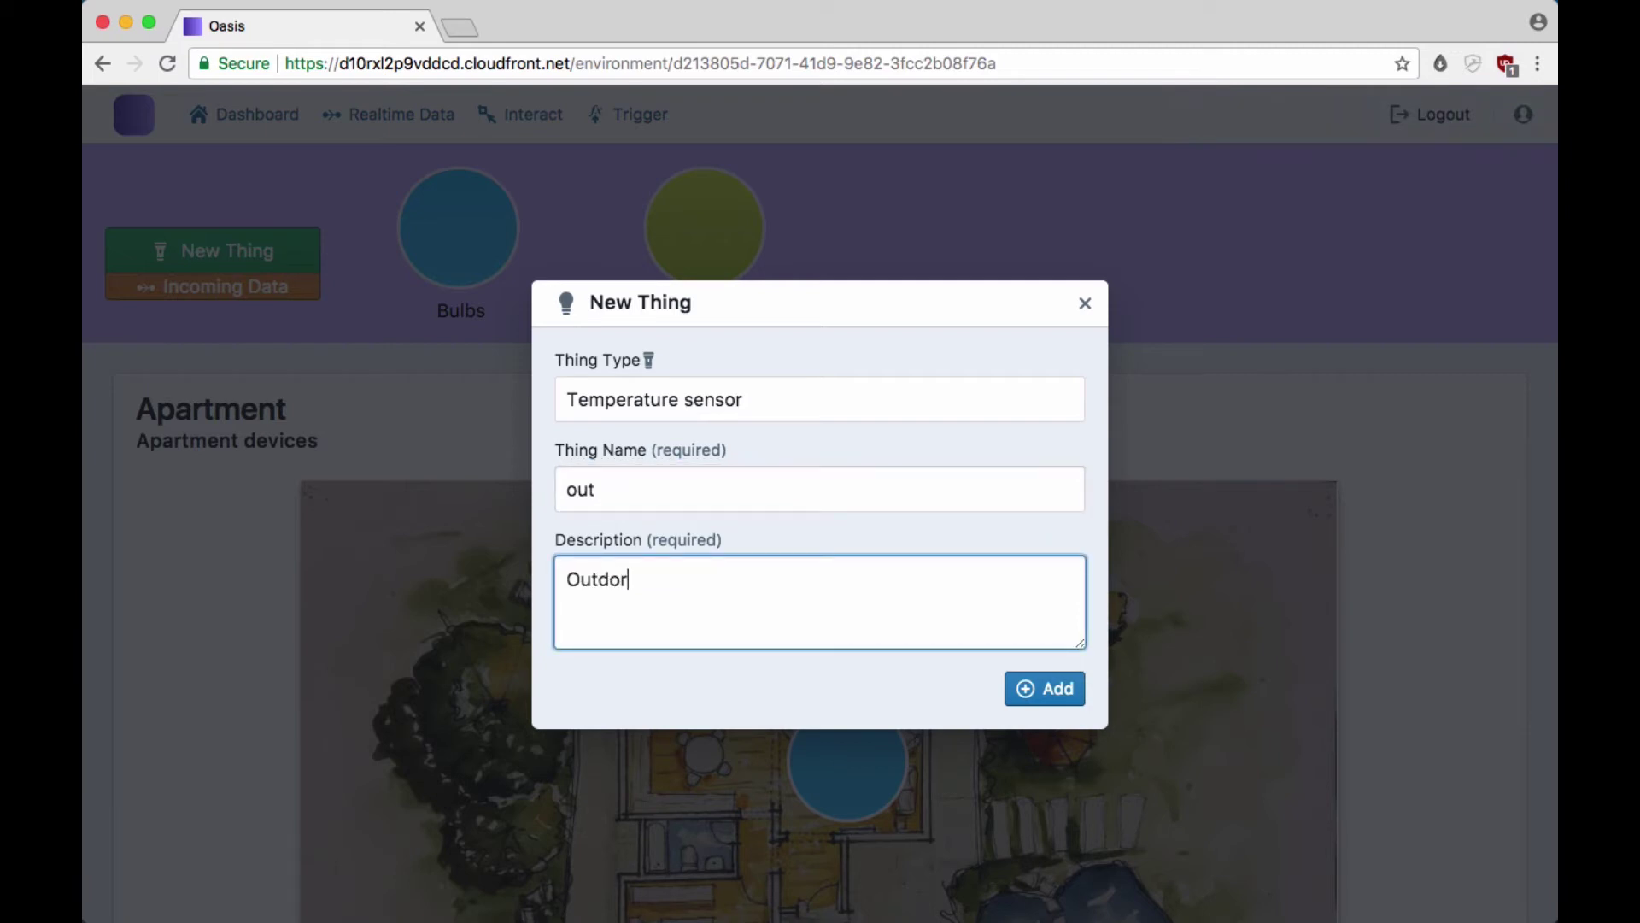
{"action": "key", "text": "BackSpace"}
{"action": "type", "text": "ors sensor"}
{"action": "left_click", "coordinate": [1044, 689]}
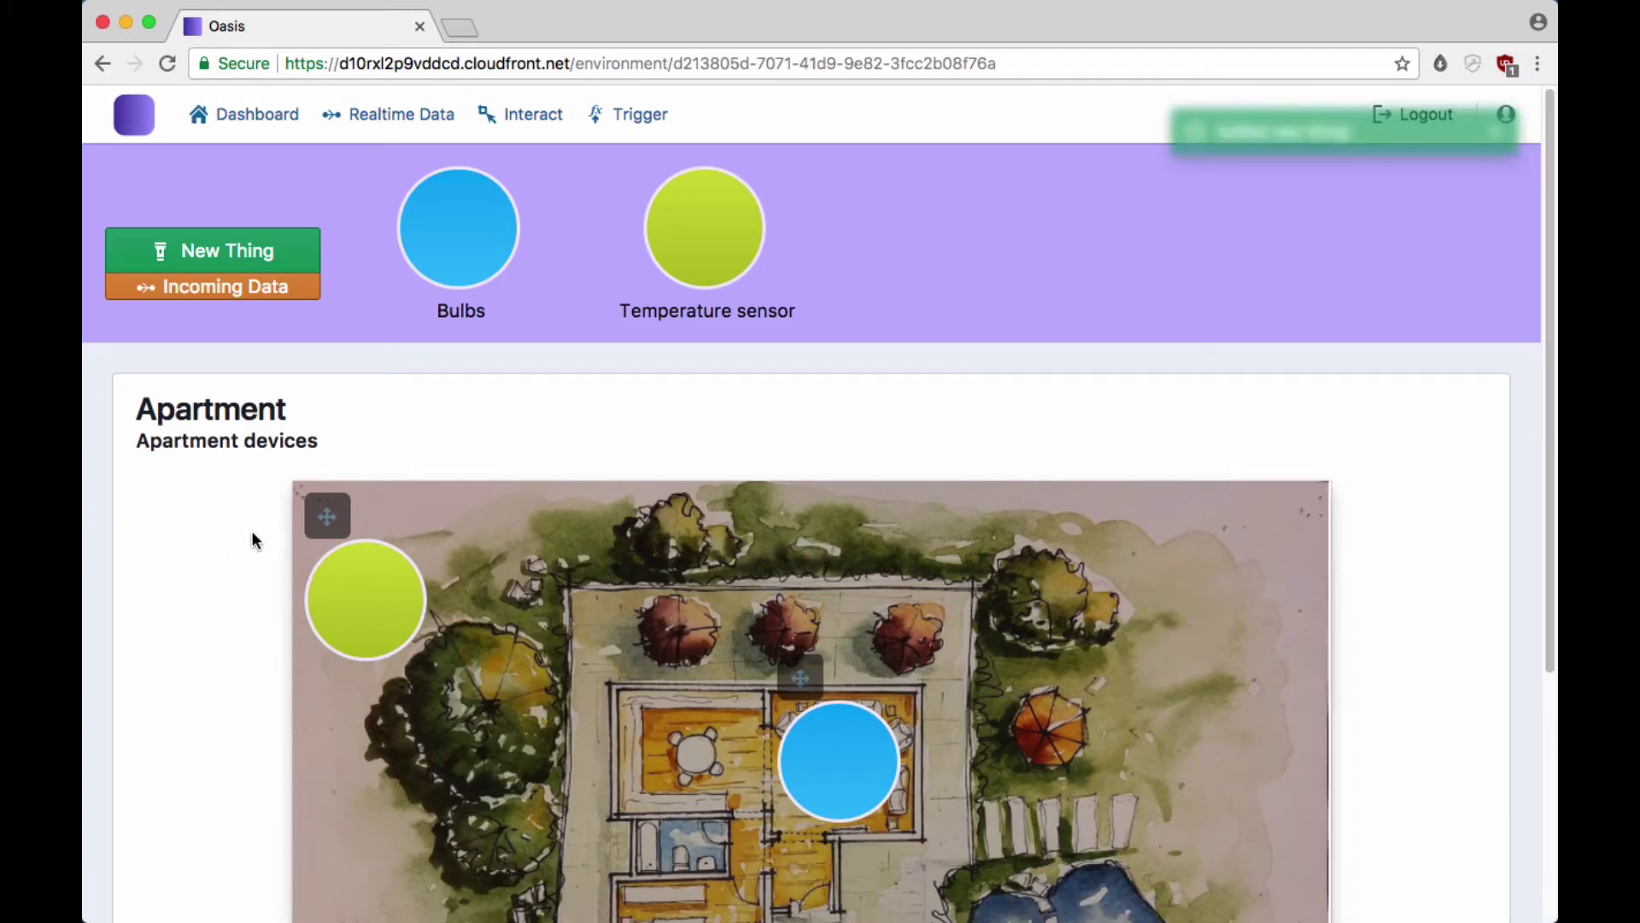
{"action": "scroll", "coordinate": [253, 531], "scroll_direction": "down", "scroll_amount": 4}
{"action": "left_click_drag", "start_coordinate": [332, 170], "coordinate": [1125, 416]}
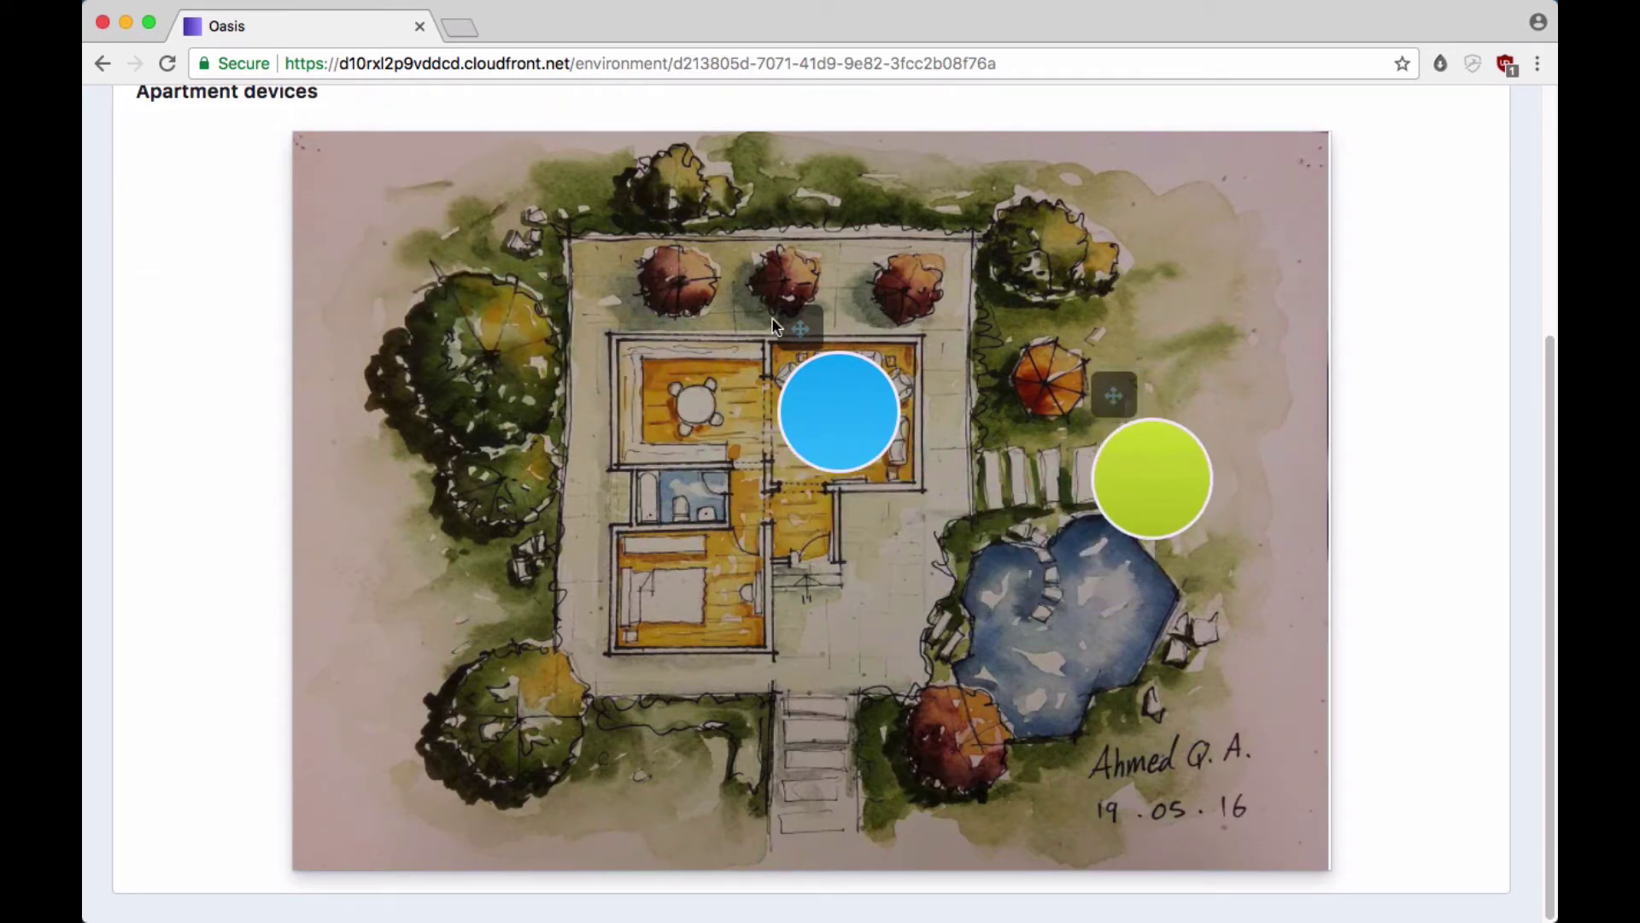
Move the living room bulb's marker onto the bedroom in the floor plan and reload the page to check the marker positions
{"action": "left_click_drag", "start_coordinate": [801, 328], "coordinate": [666, 468]}
{"action": "left_click", "coordinate": [168, 63]}
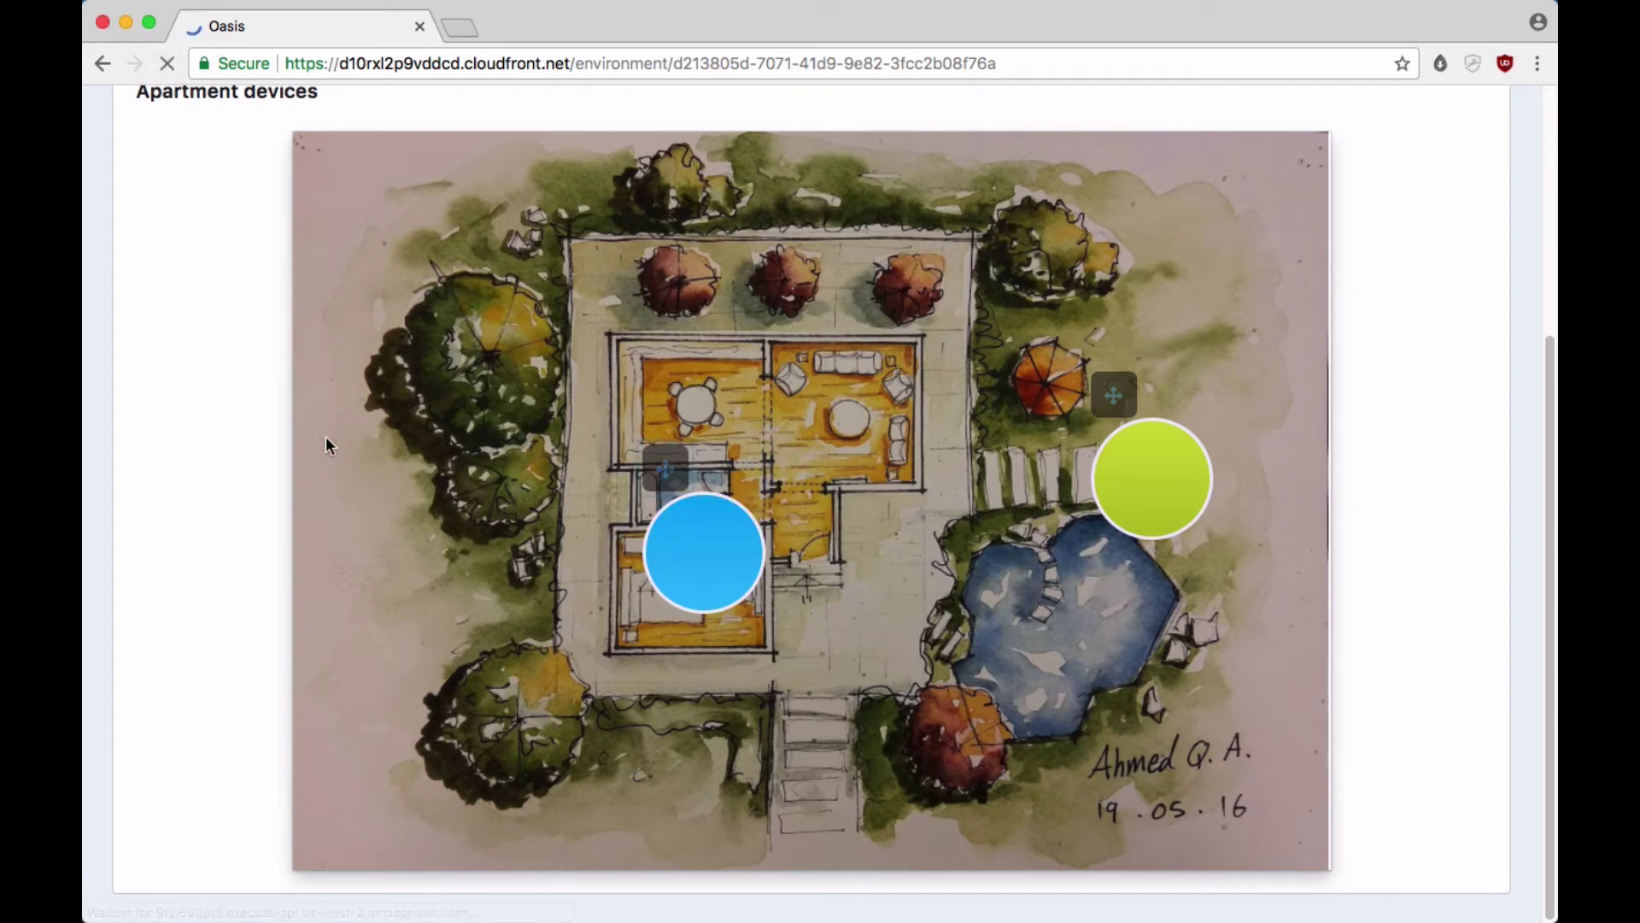
{"action": "scroll", "coordinate": [316, 448], "scroll_direction": "down", "scroll_amount": 5}
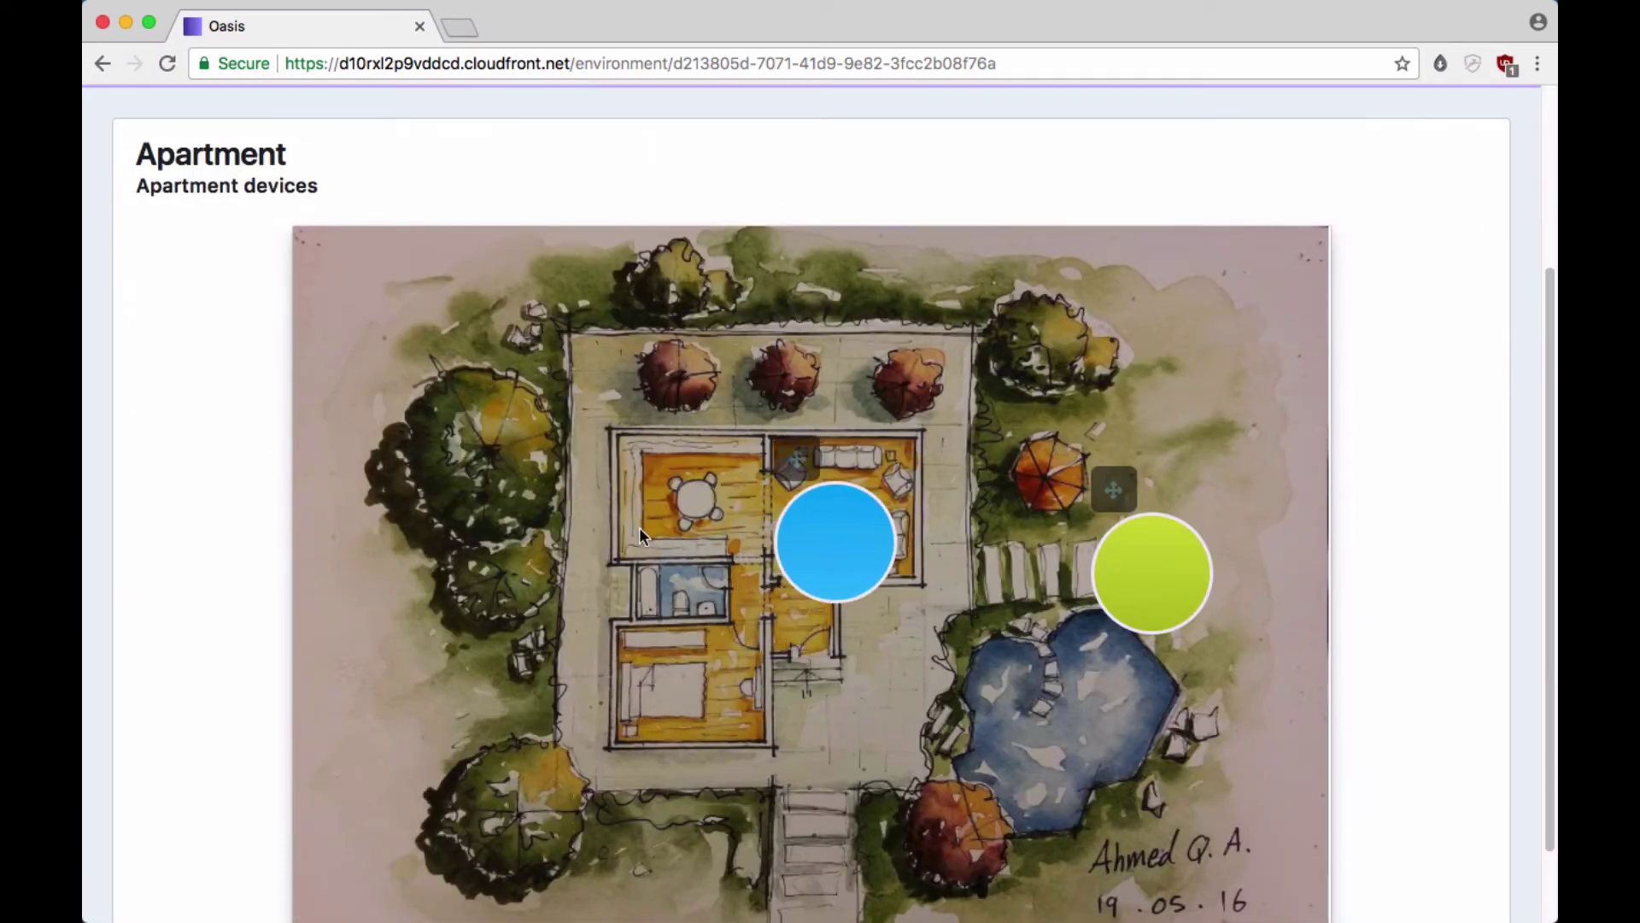
{"action": "scroll", "coordinate": [786, 718], "scroll_direction": "down", "scroll_amount": 2}
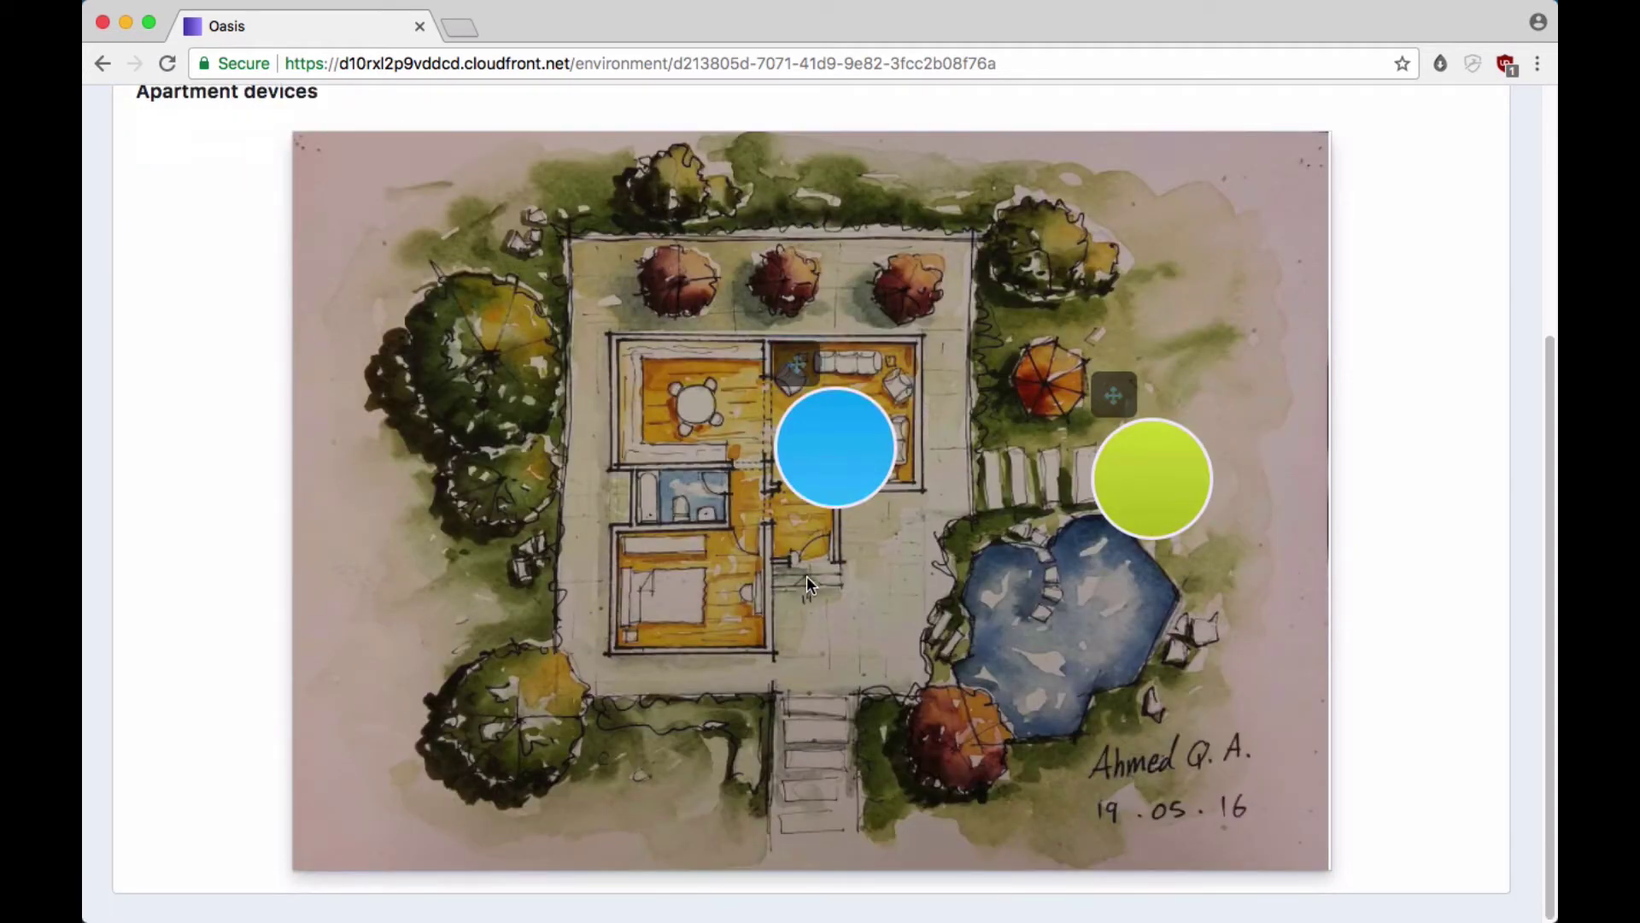
Open the living room bulb's information and review its general, MQTT, shadow and certificate details, ending on the MQTT details
{"action": "left_click", "coordinate": [822, 542]}
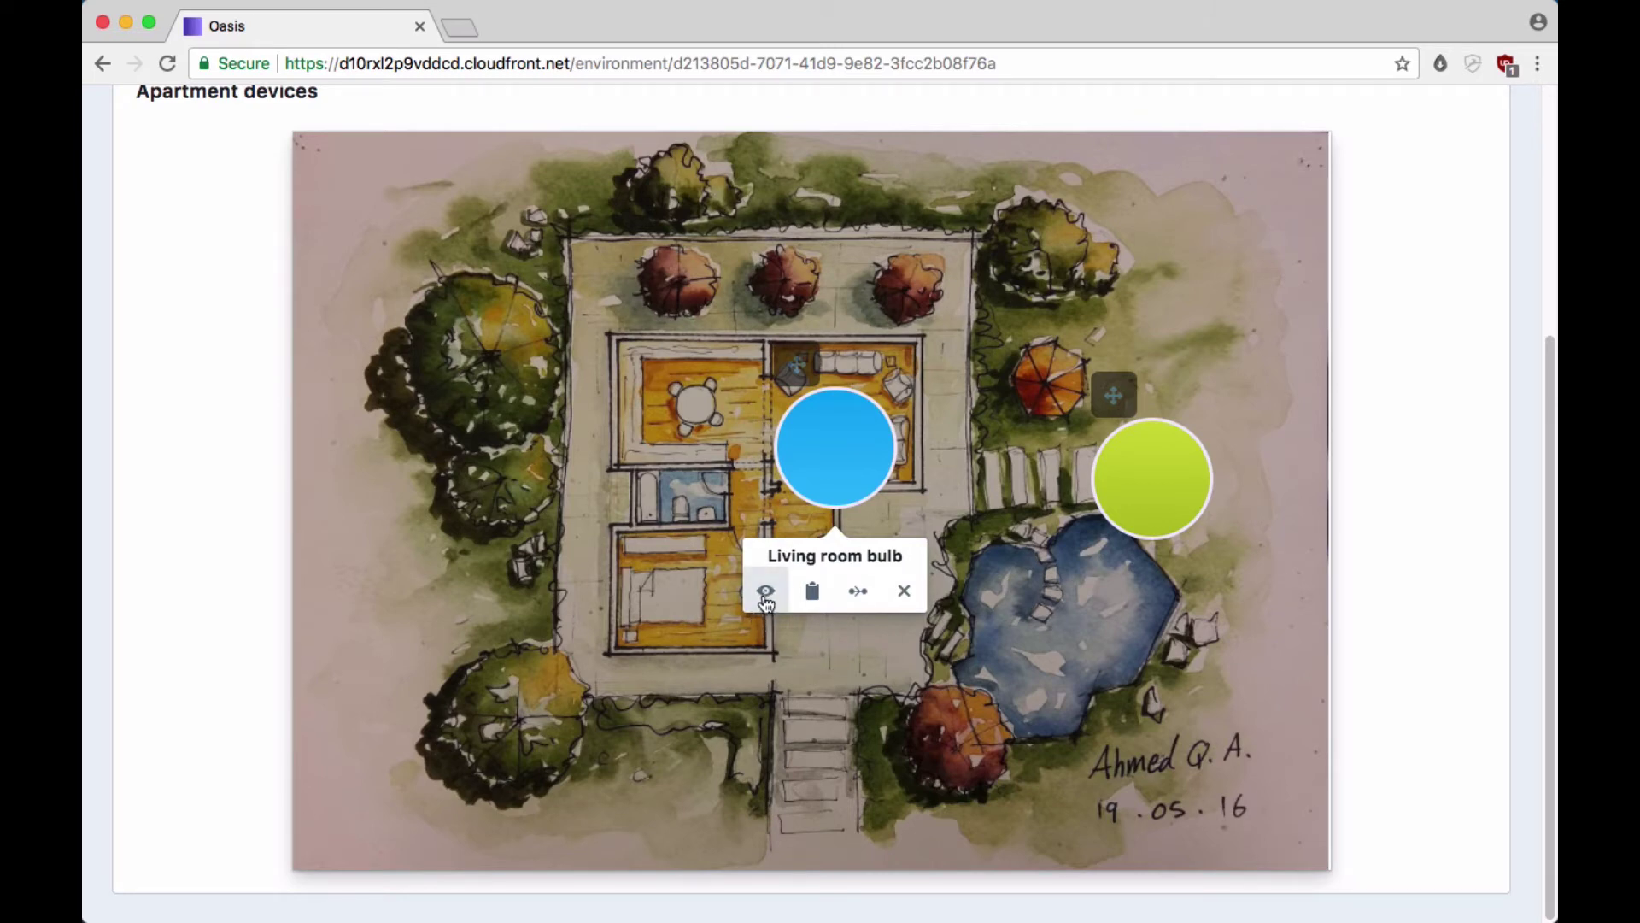
{"action": "left_click", "coordinate": [765, 594]}
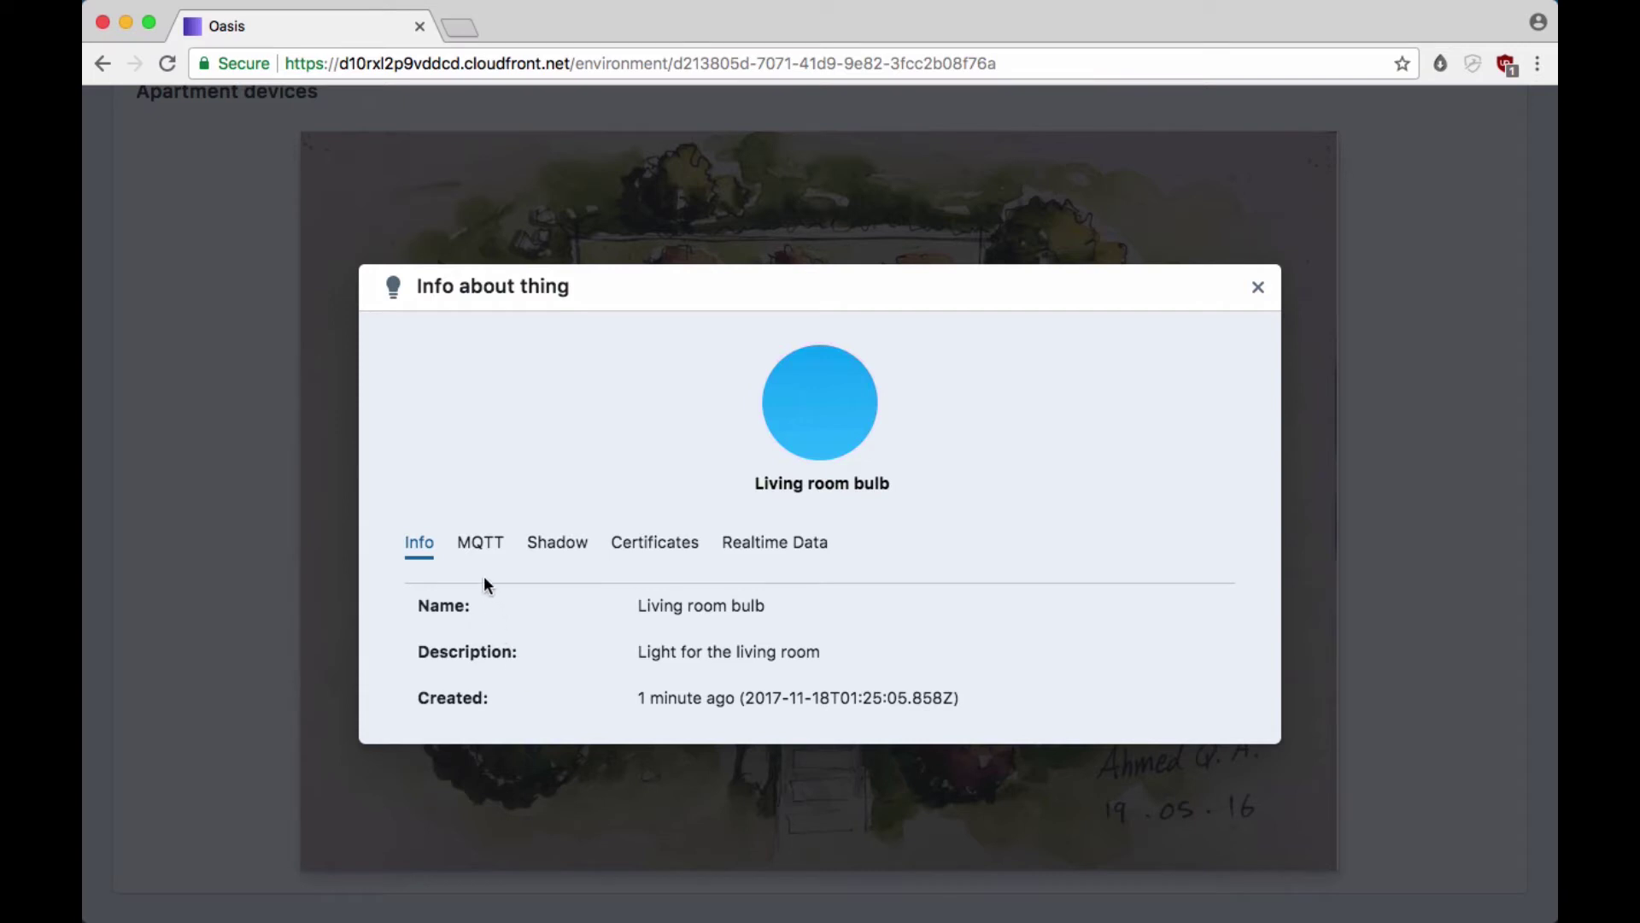
{"action": "left_click", "coordinate": [478, 546]}
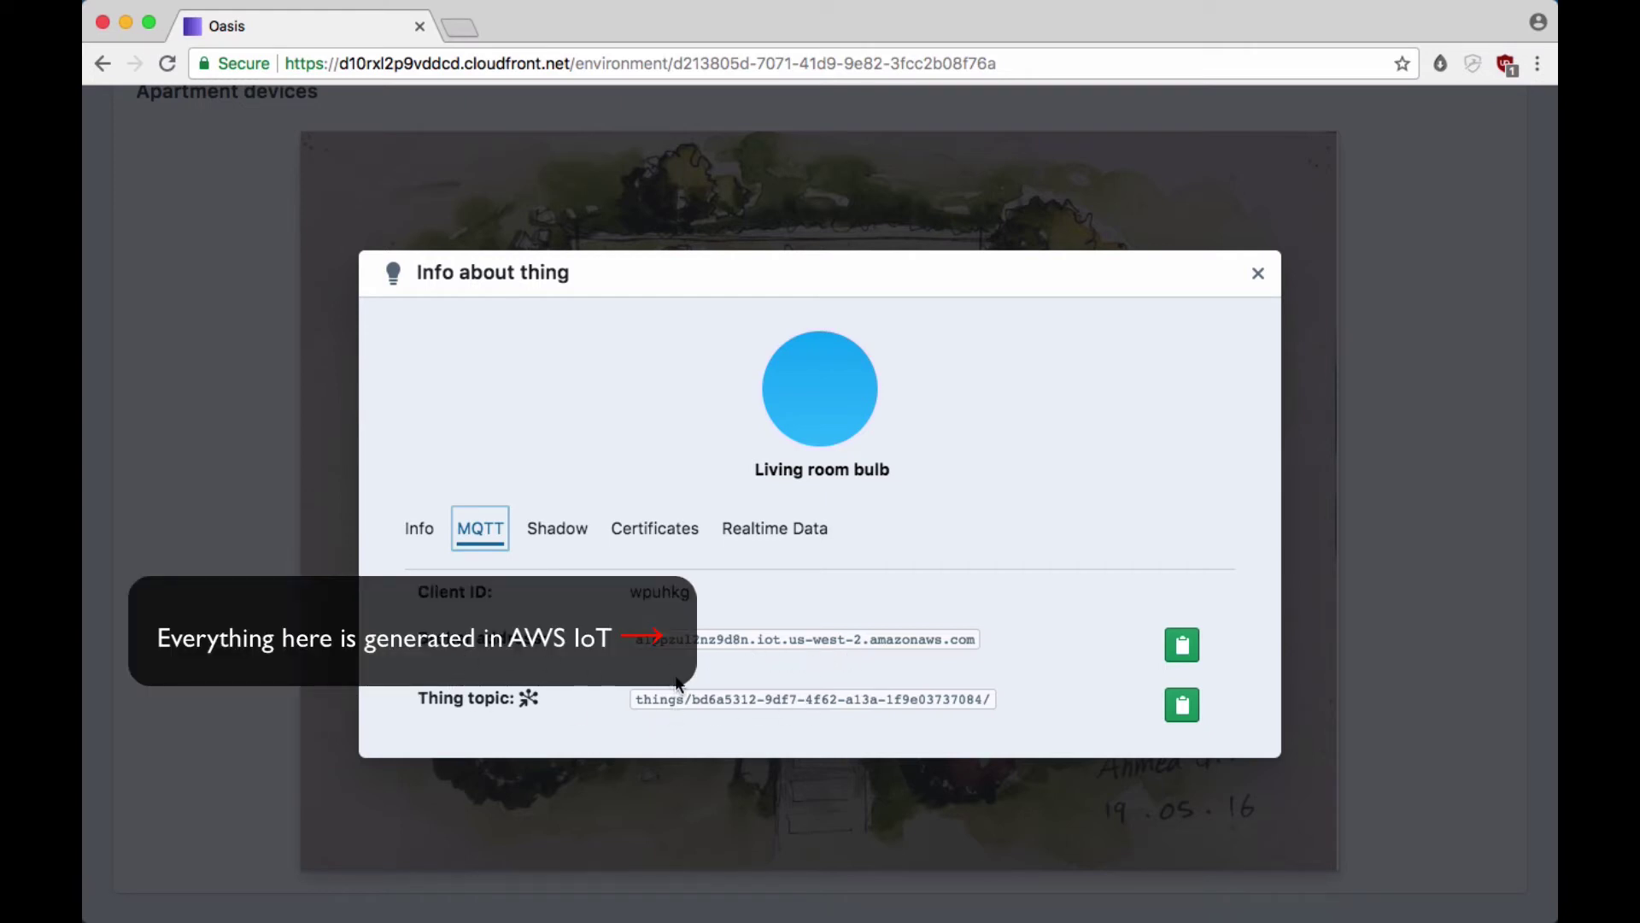
{"action": "left_click", "coordinate": [559, 528]}
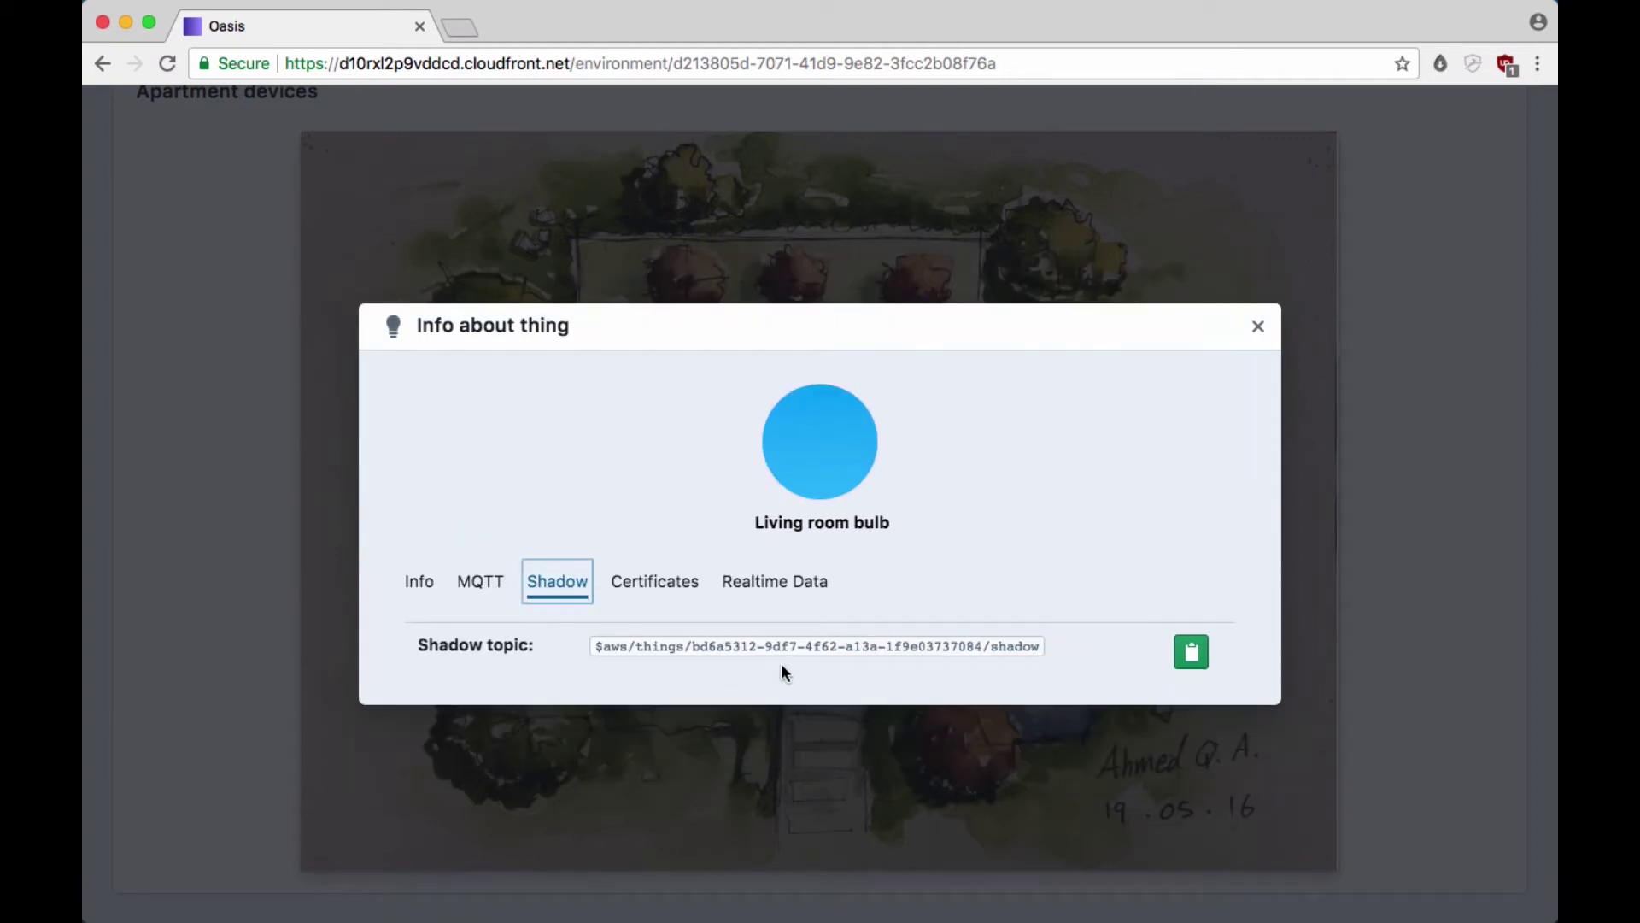
{"action": "left_click", "coordinate": [655, 586]}
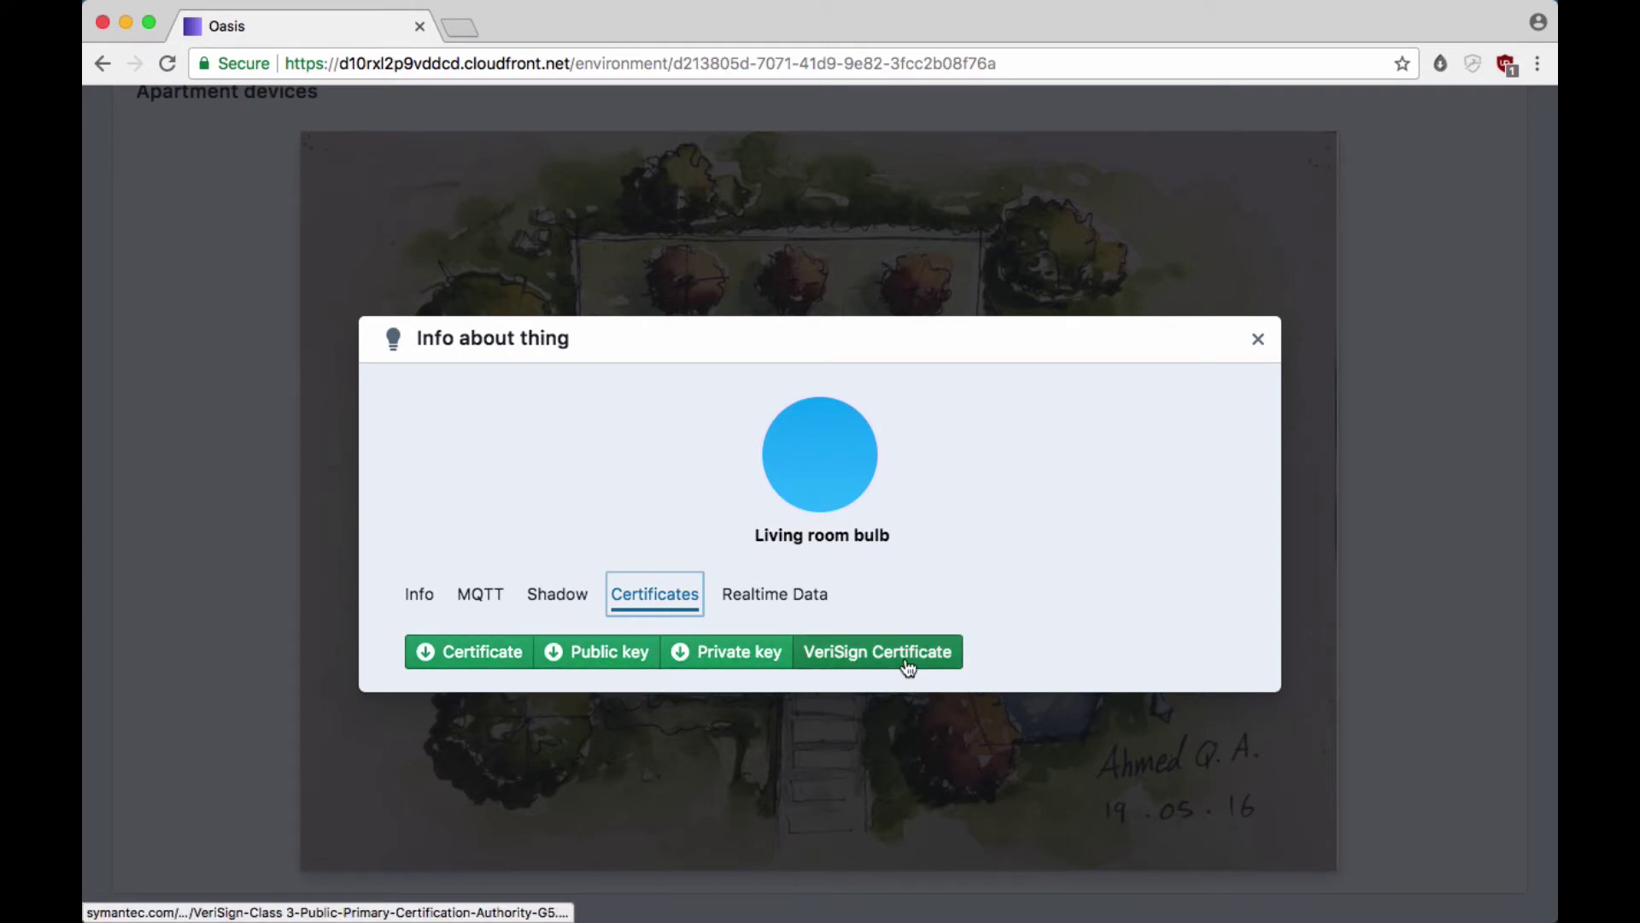
{"action": "left_click", "coordinate": [481, 596]}
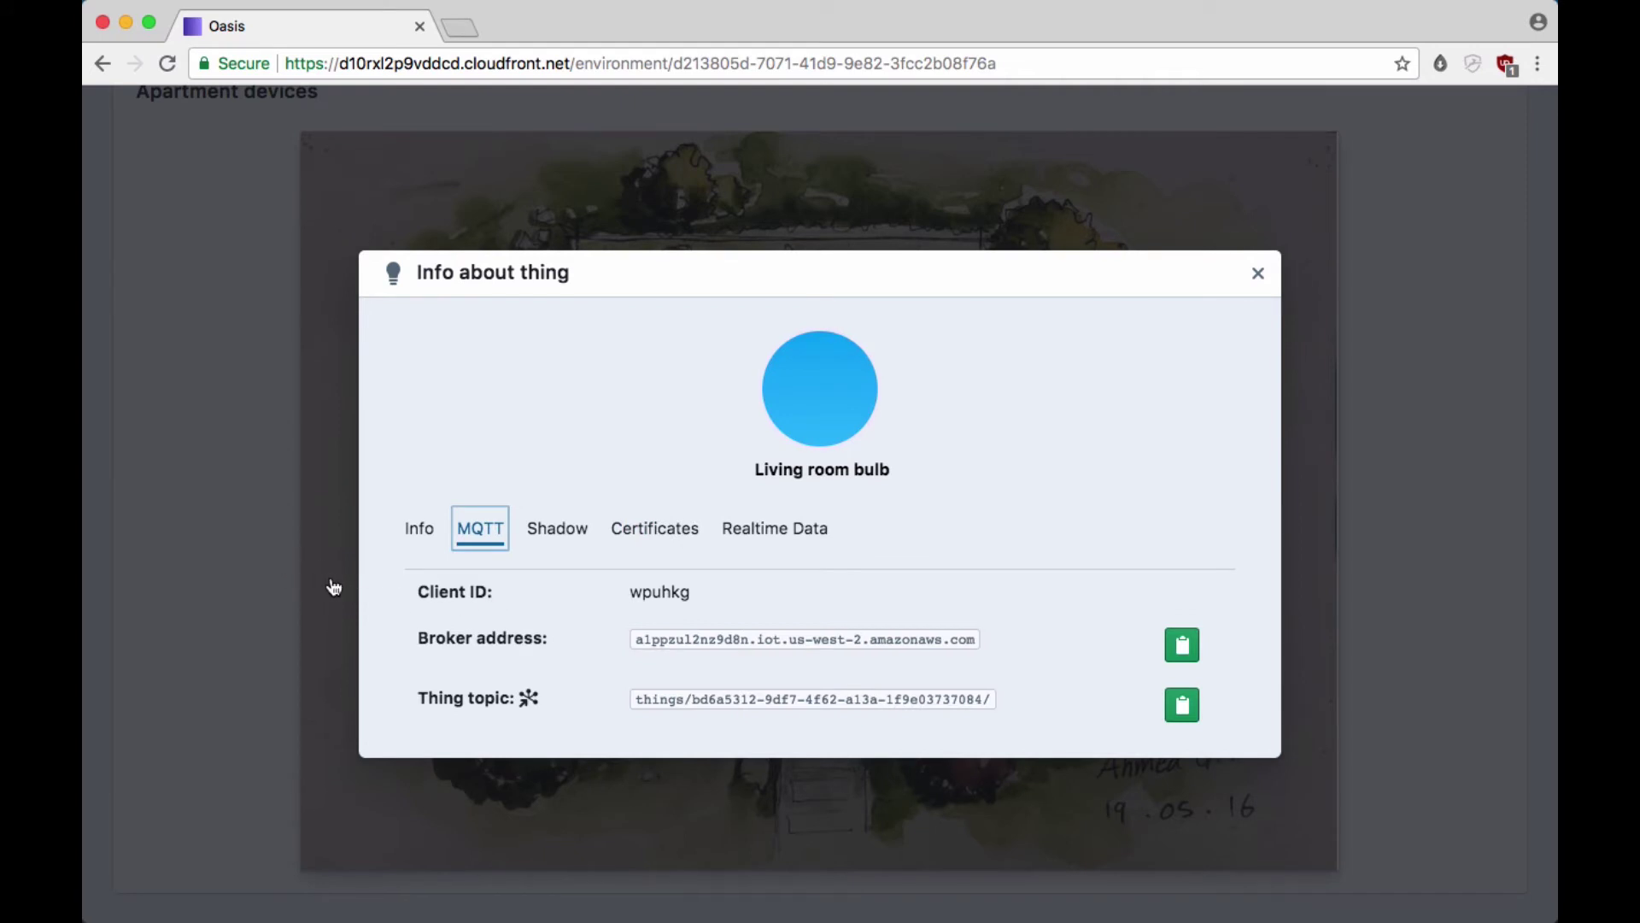
Switch to MQTT.fx, review the SSL/TLS settings of the "Oasis account" connection profile without changing them, and connect with that profile
{"action": "key", "text": "super+Tab"}
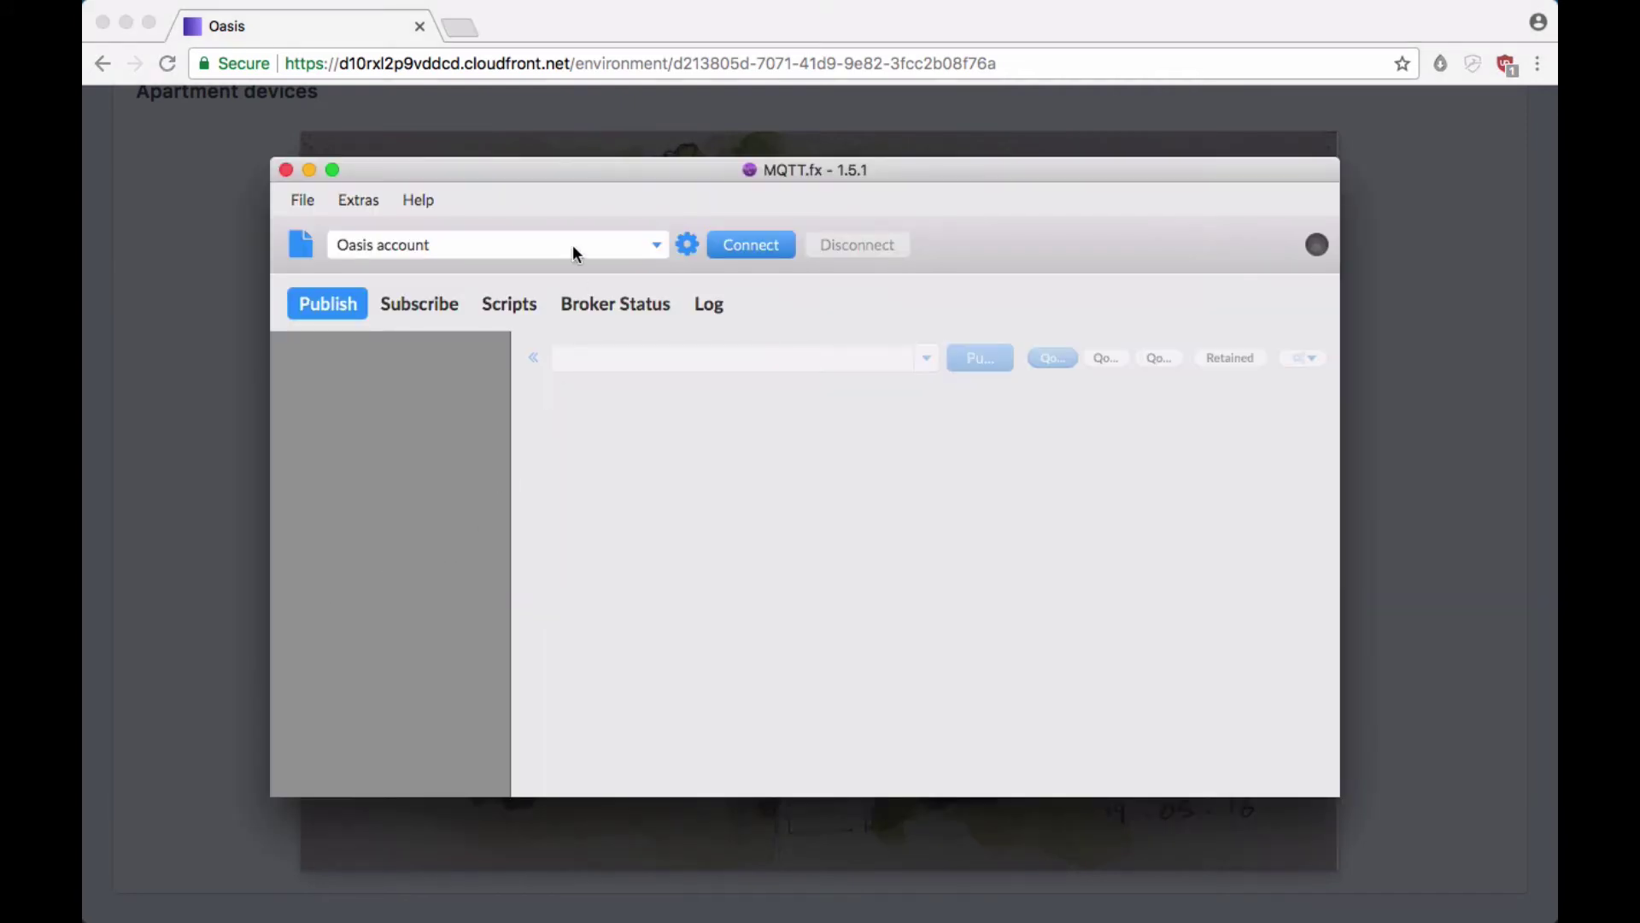
{"action": "left_click", "coordinate": [689, 247]}
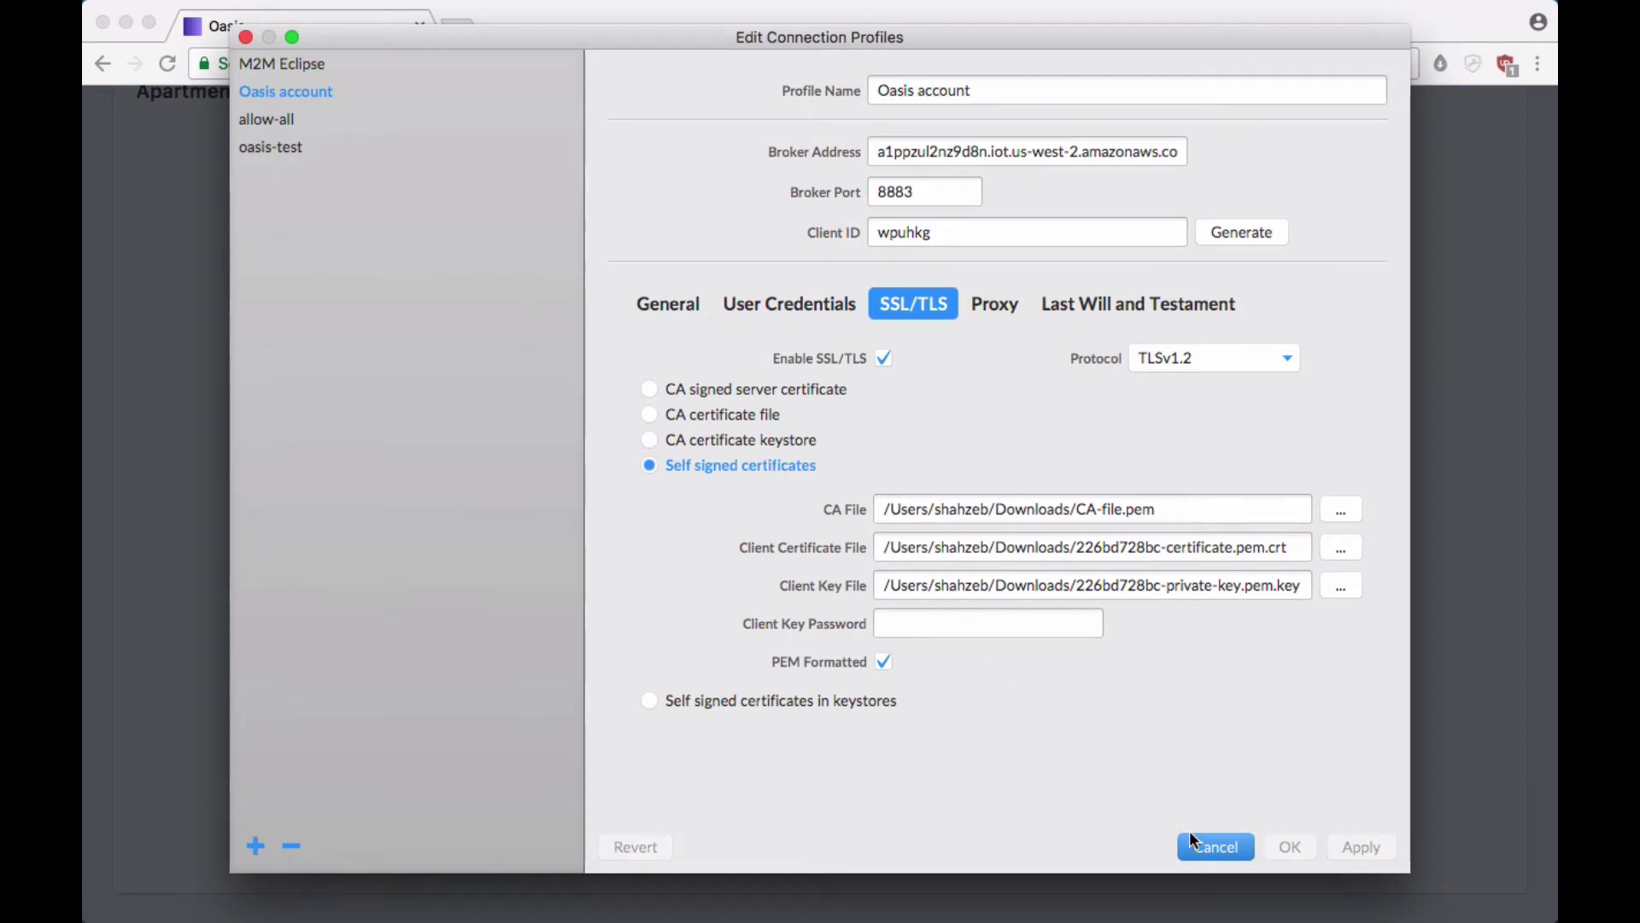
{"action": "left_click", "coordinate": [1214, 846]}
{"action": "left_click", "coordinate": [736, 243]}
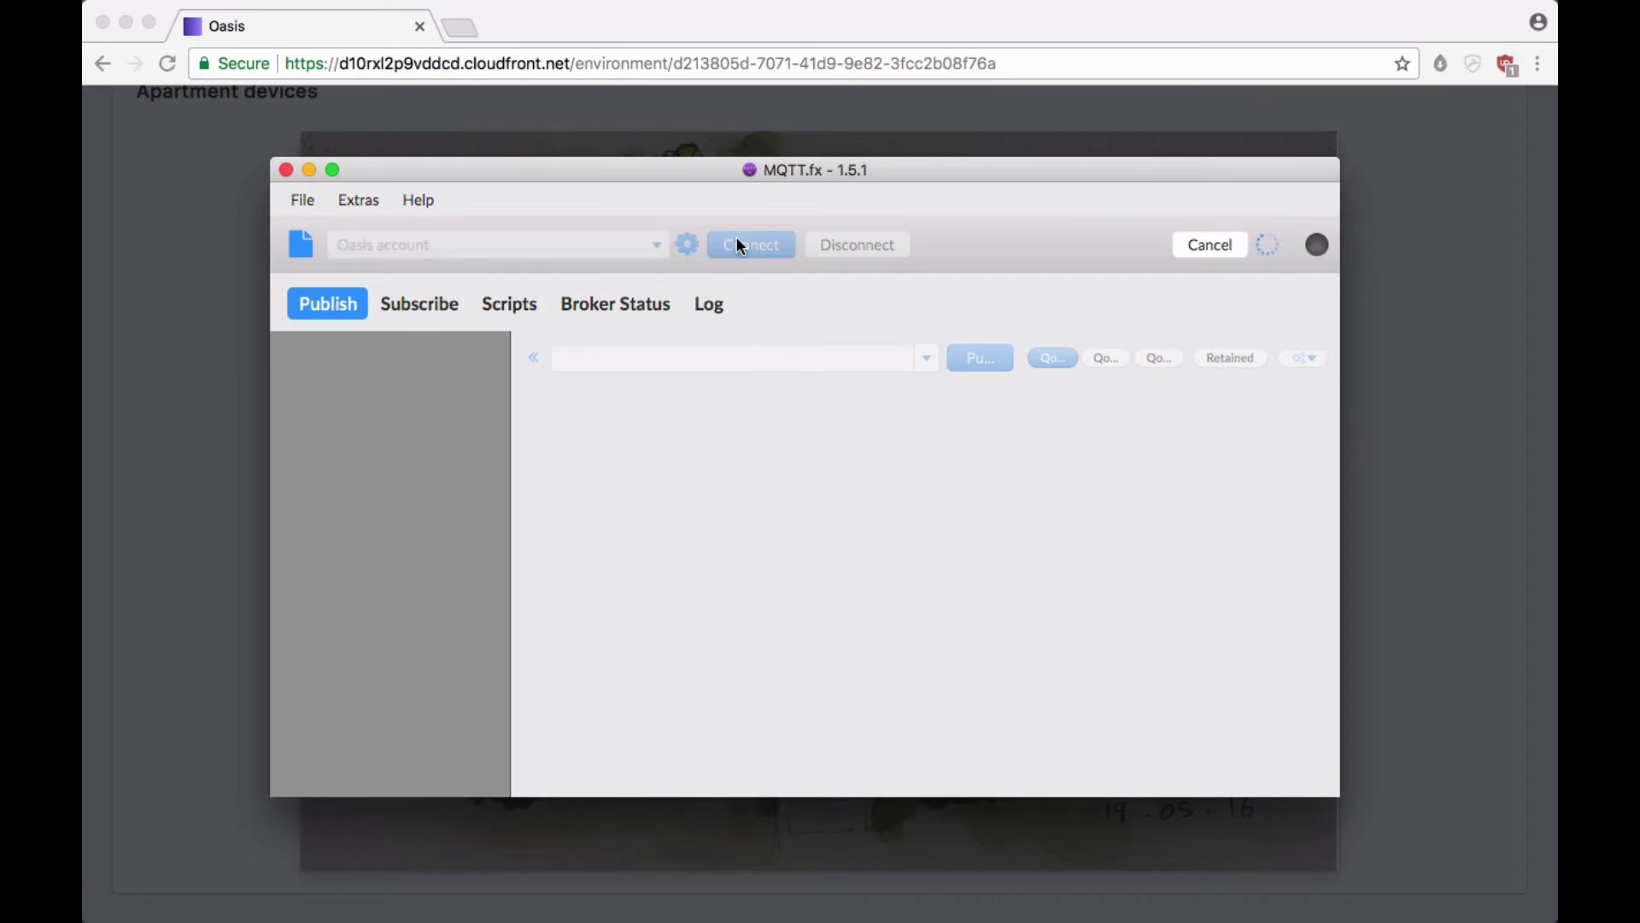
Copy the living room bulb's thing topic from its MQTT details in Oasis and subscribe to it in MQTT.fx
{"action": "left_click", "coordinate": [614, 96]}
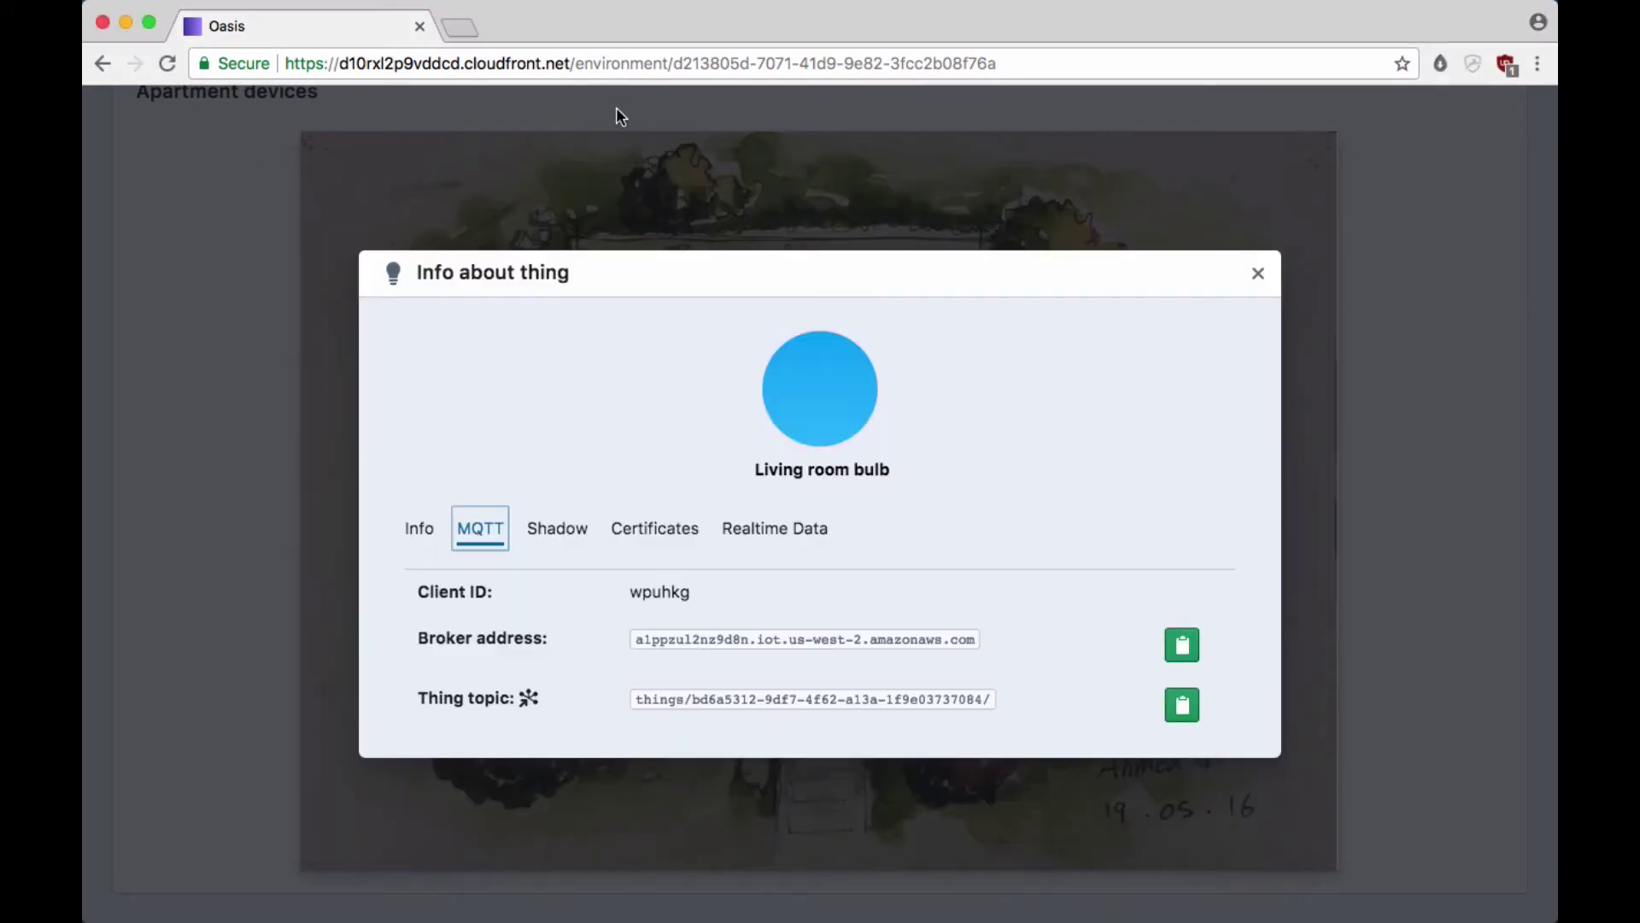
{"action": "left_click", "coordinate": [572, 660]}
{"action": "left_click", "coordinate": [1182, 712]}
{"action": "key", "text": "super+Tab"}
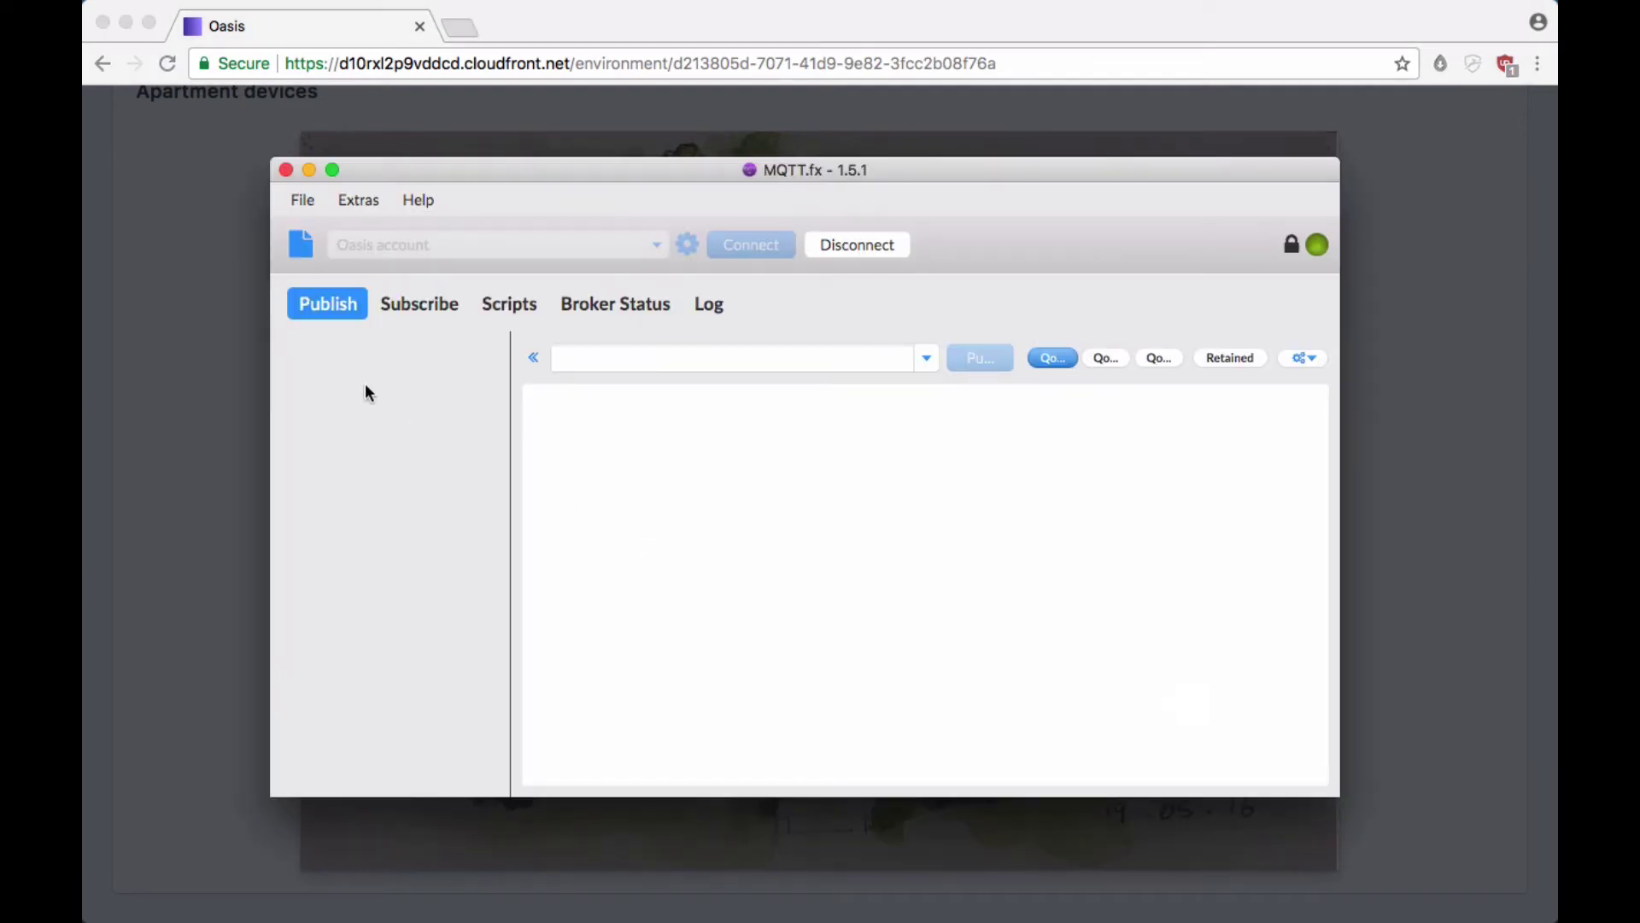
{"action": "left_click", "coordinate": [429, 311]}
{"action": "left_click", "coordinate": [459, 352]}
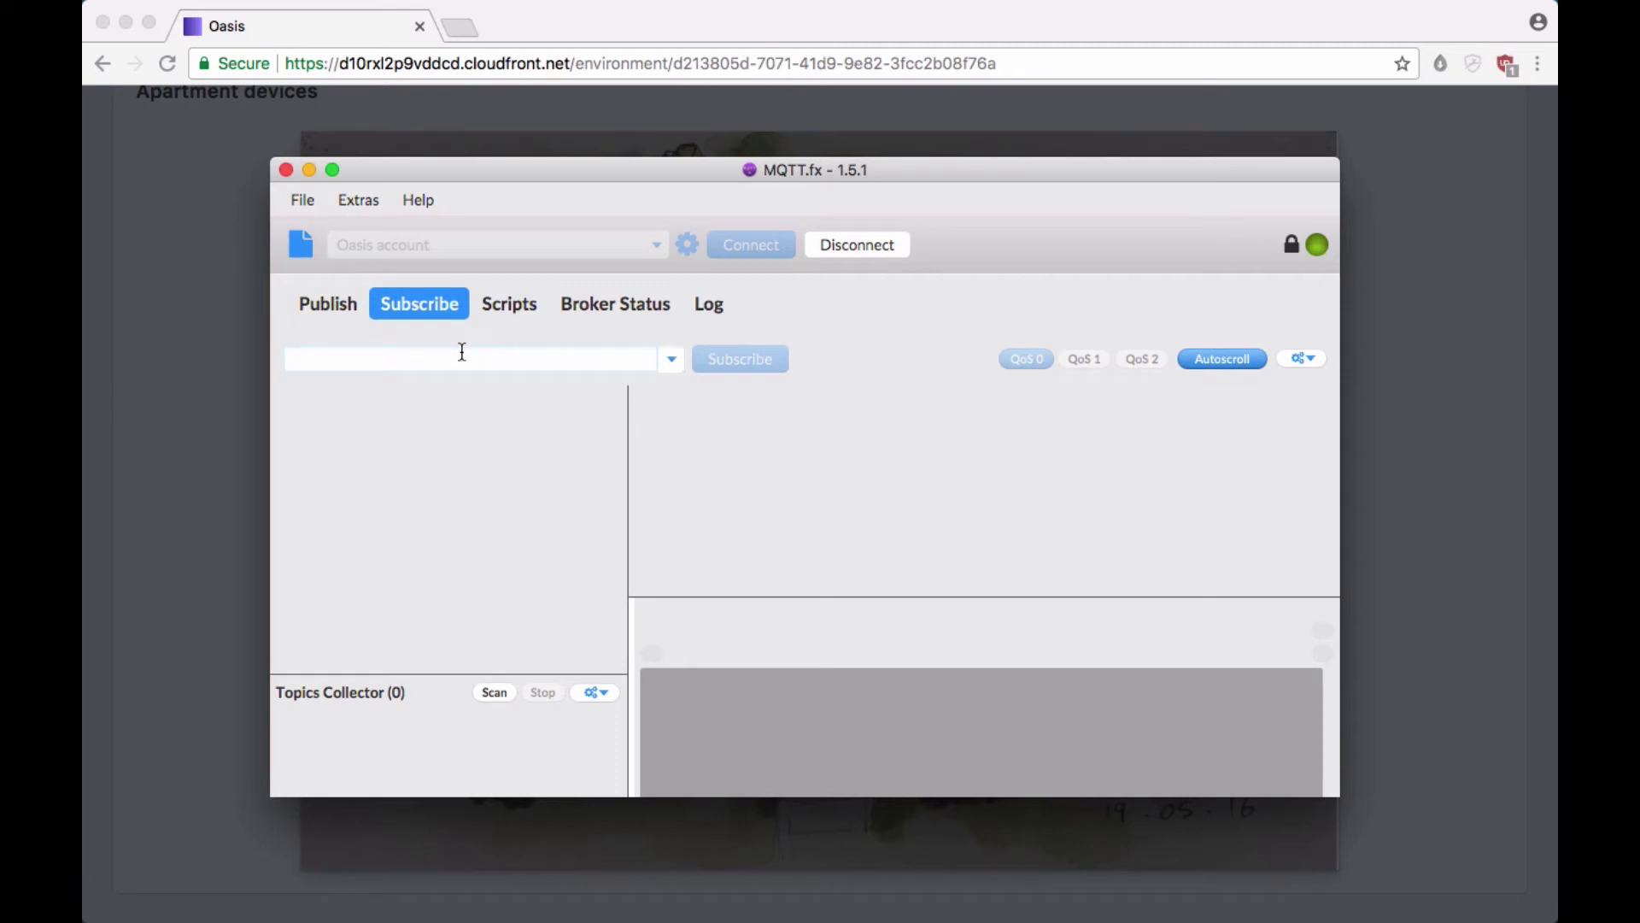
{"action": "key", "text": "super+v"}
{"action": "left_click", "coordinate": [701, 368]}
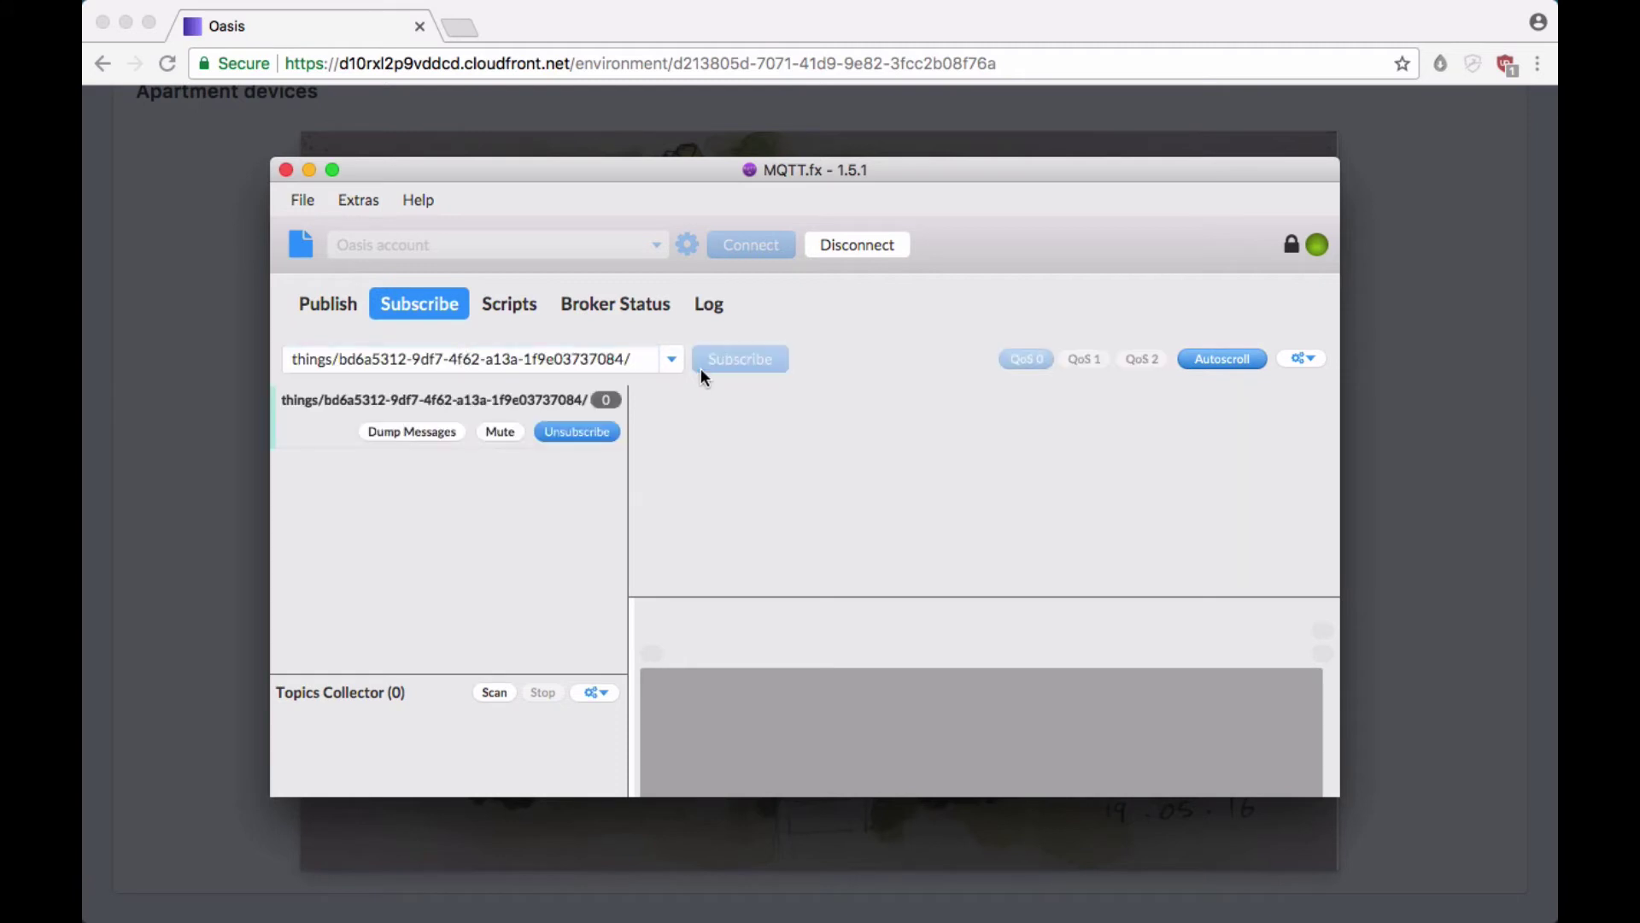
Publish the JSON message {"light":"on"} to the living room bulb's thing topic
{"action": "left_click", "coordinate": [324, 305]}
{"action": "left_click", "coordinate": [590, 365]}
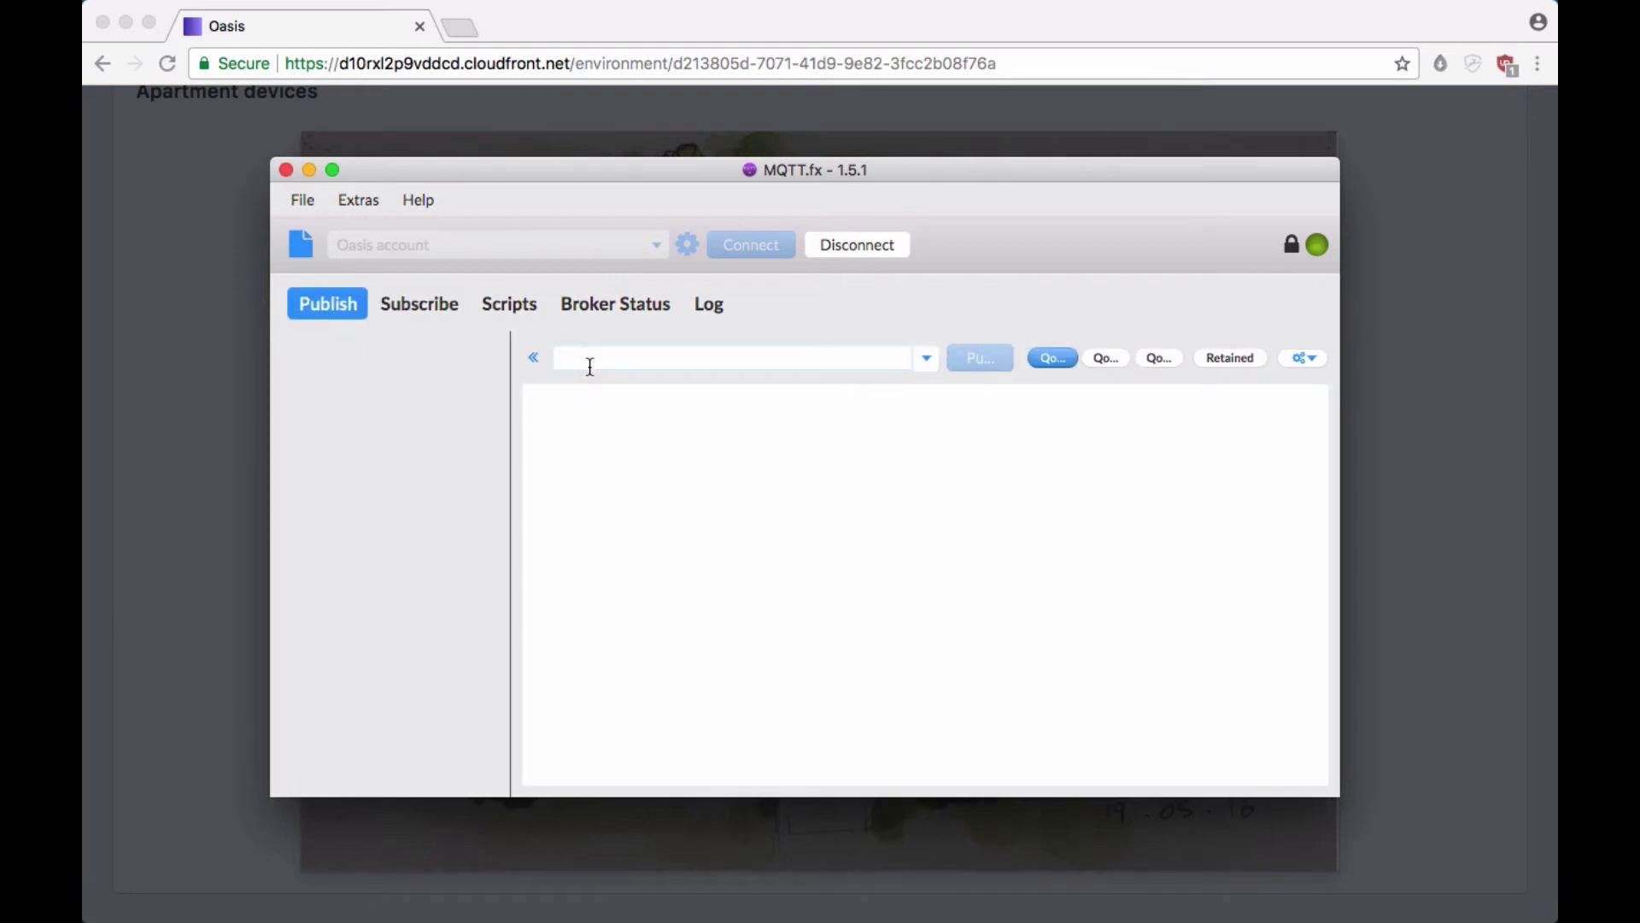
{"action": "key", "text": "super+v"}
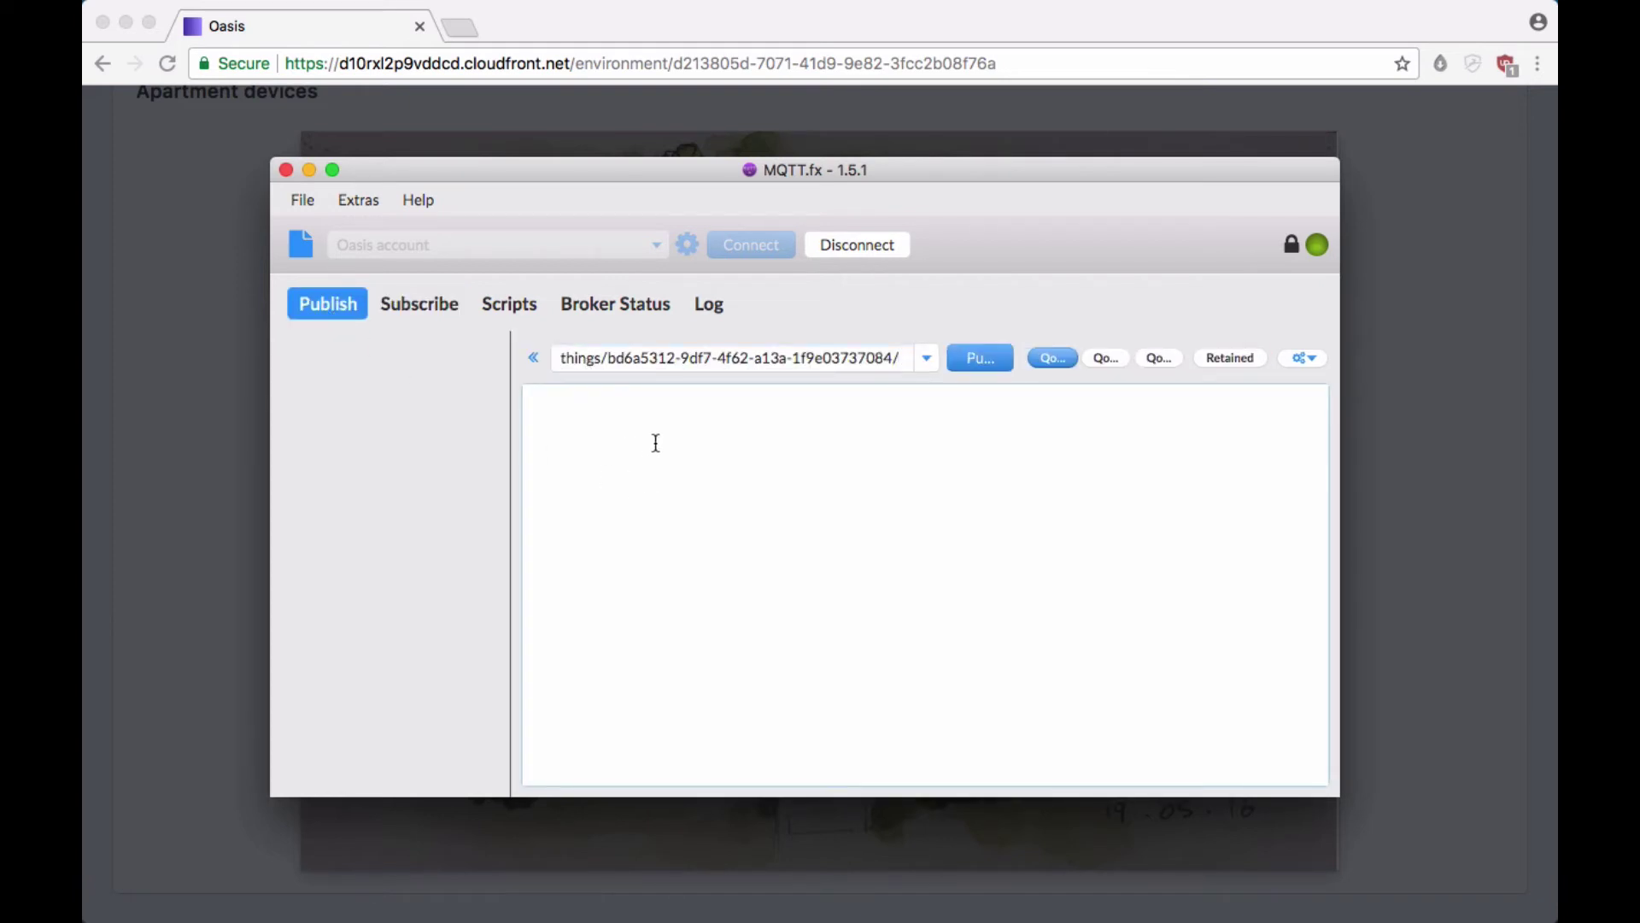
{"action": "key", "text": "super+Tab"}
{"action": "key", "text": "super+Tab"}
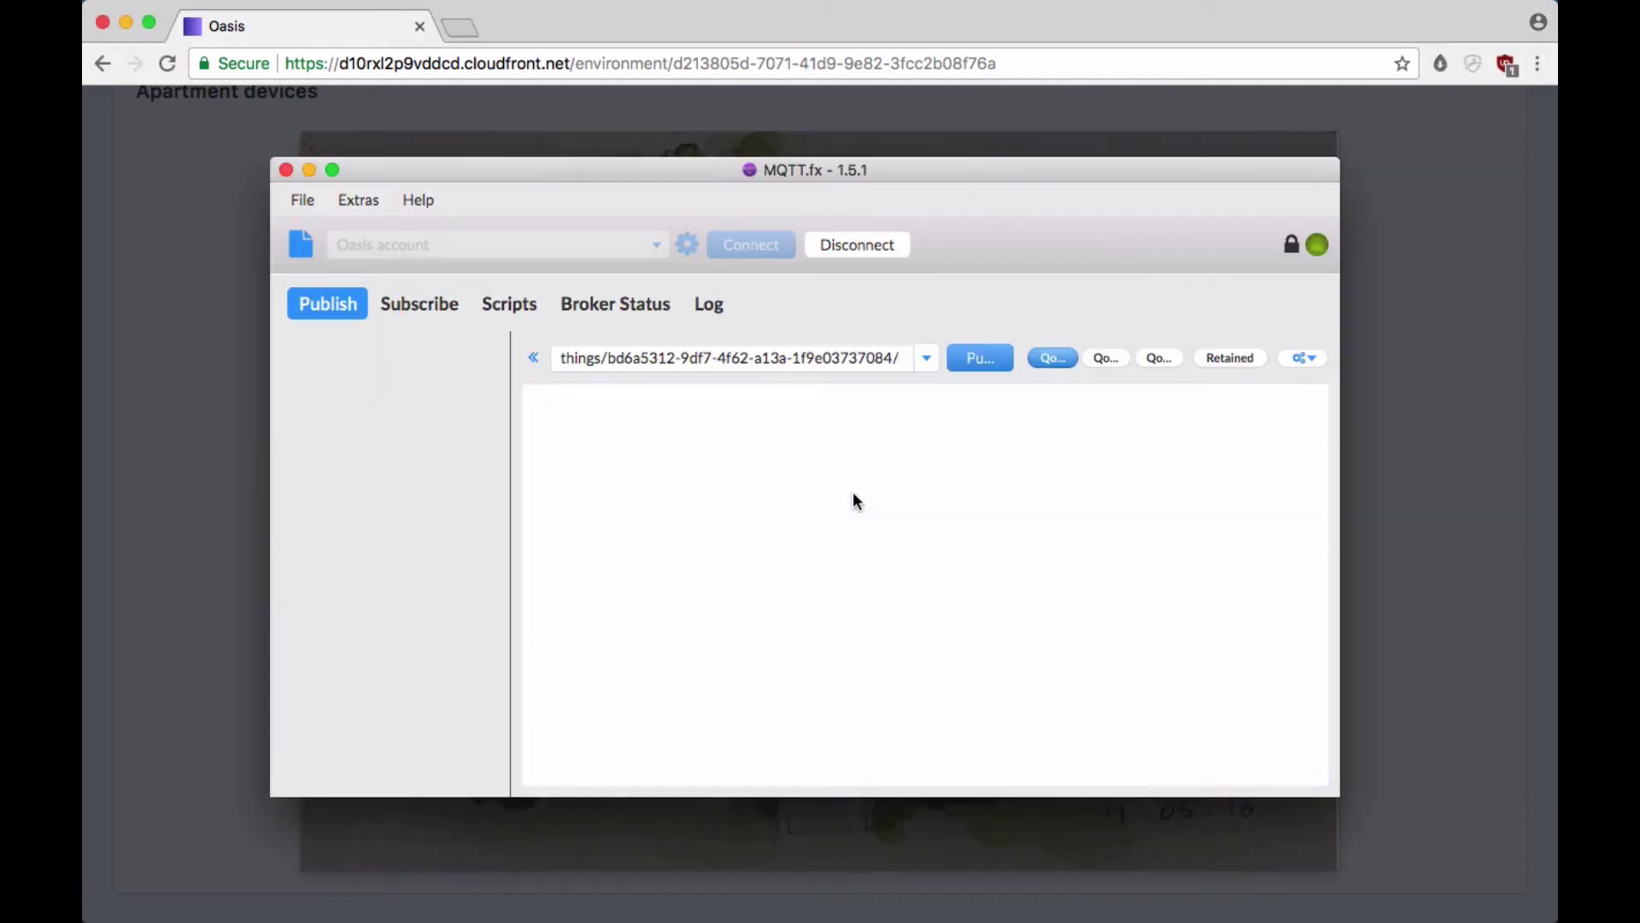
{"action": "type", "text": "{"}
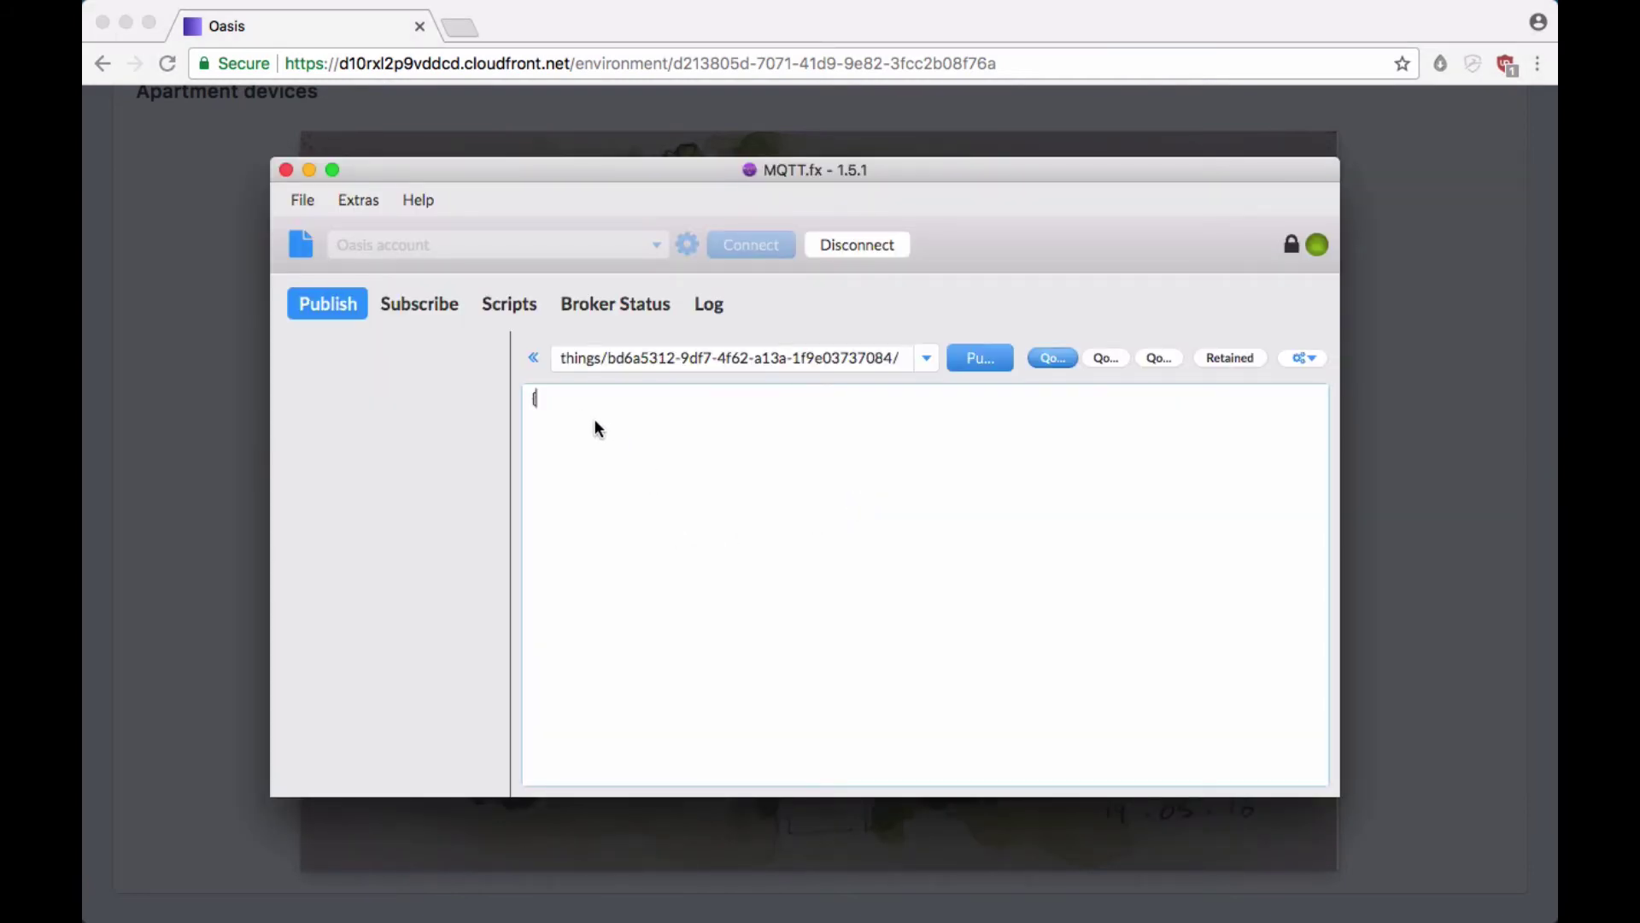
{"action": "key", "text": "Return"}
{"action": "type", "text": "\" "}
{"action": "type", "text": "}"}
{"action": "left_click", "coordinate": [980, 357]}
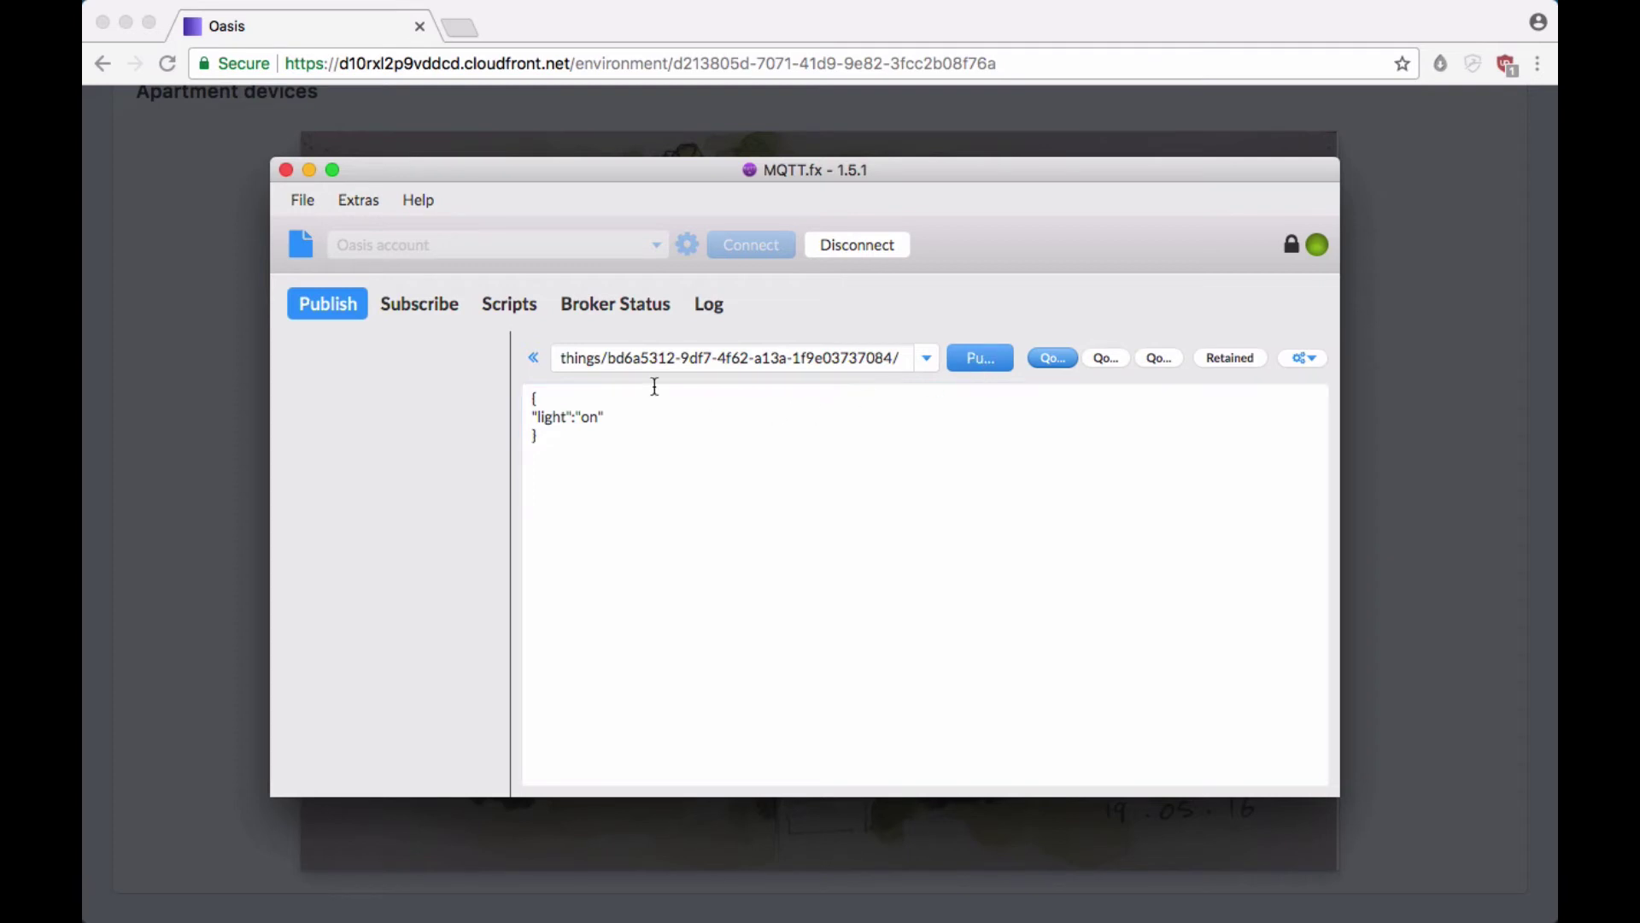
Check the published message in the subscription and in Oasis's realtime data for the bulb, and return to the Apartment environment
{"action": "left_click", "coordinate": [420, 308]}
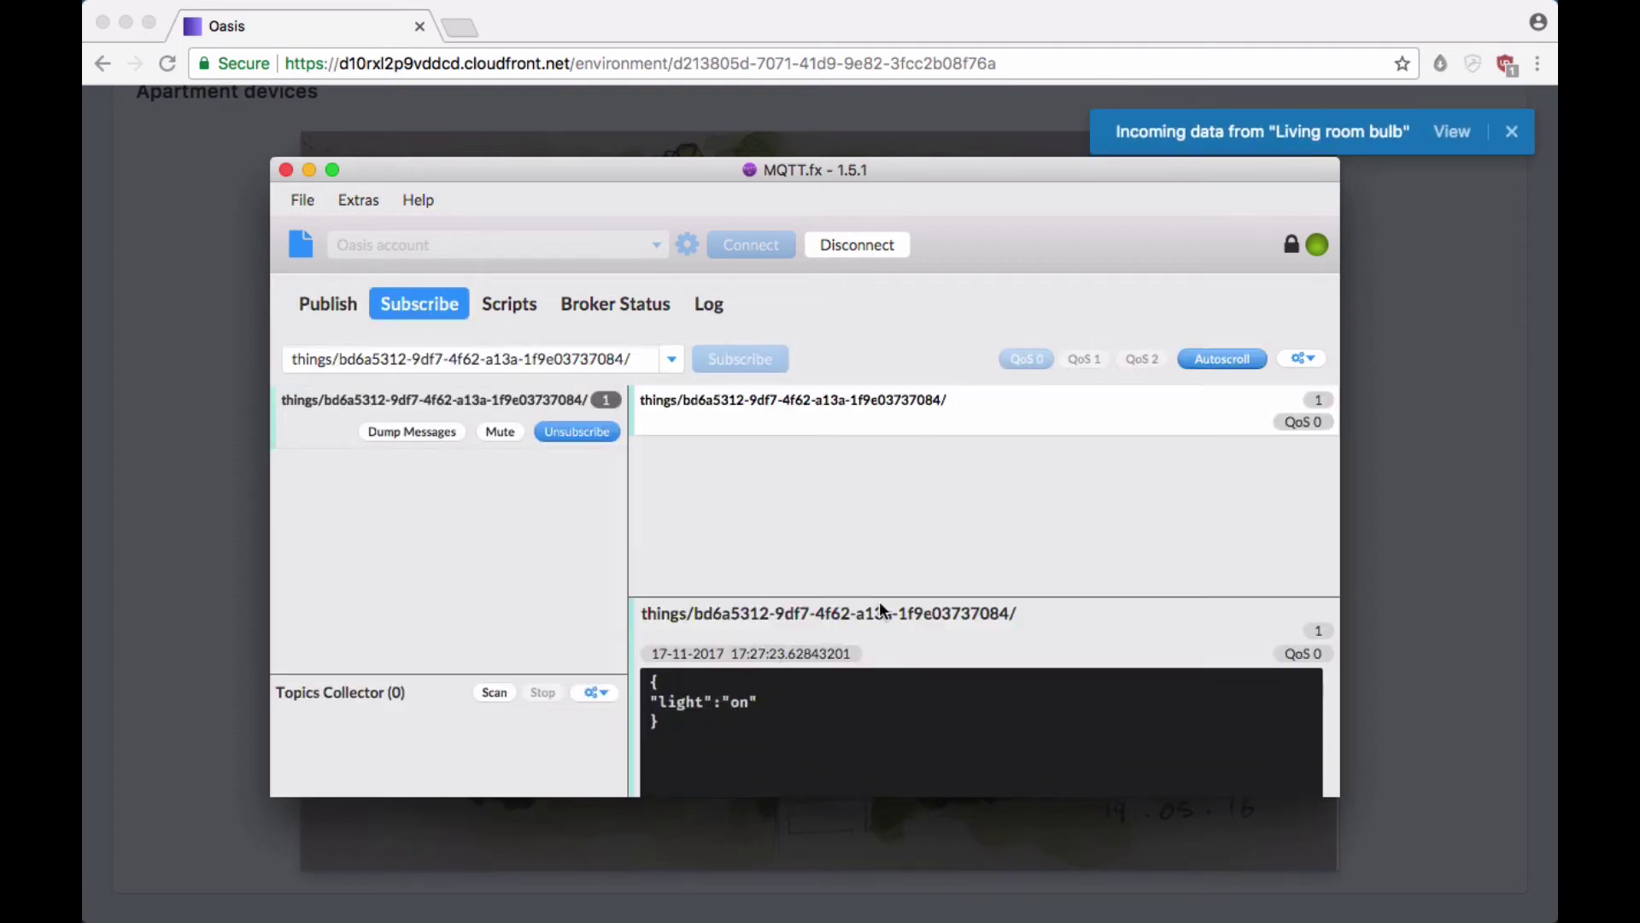
{"action": "left_click", "coordinate": [1362, 510]}
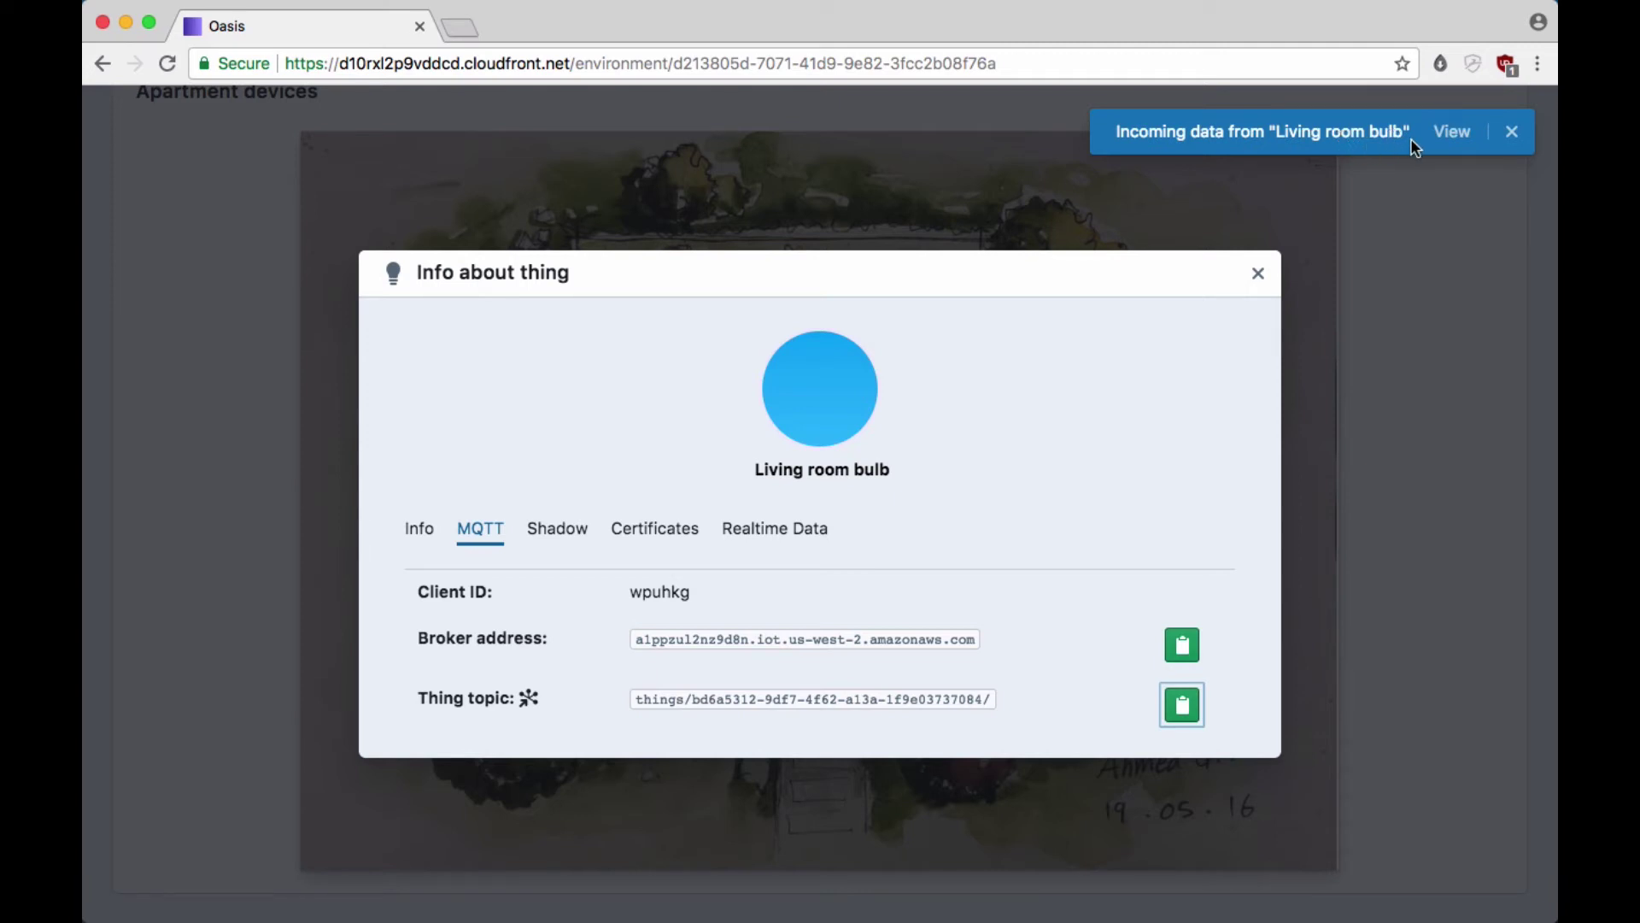
{"action": "left_click", "coordinate": [1450, 134]}
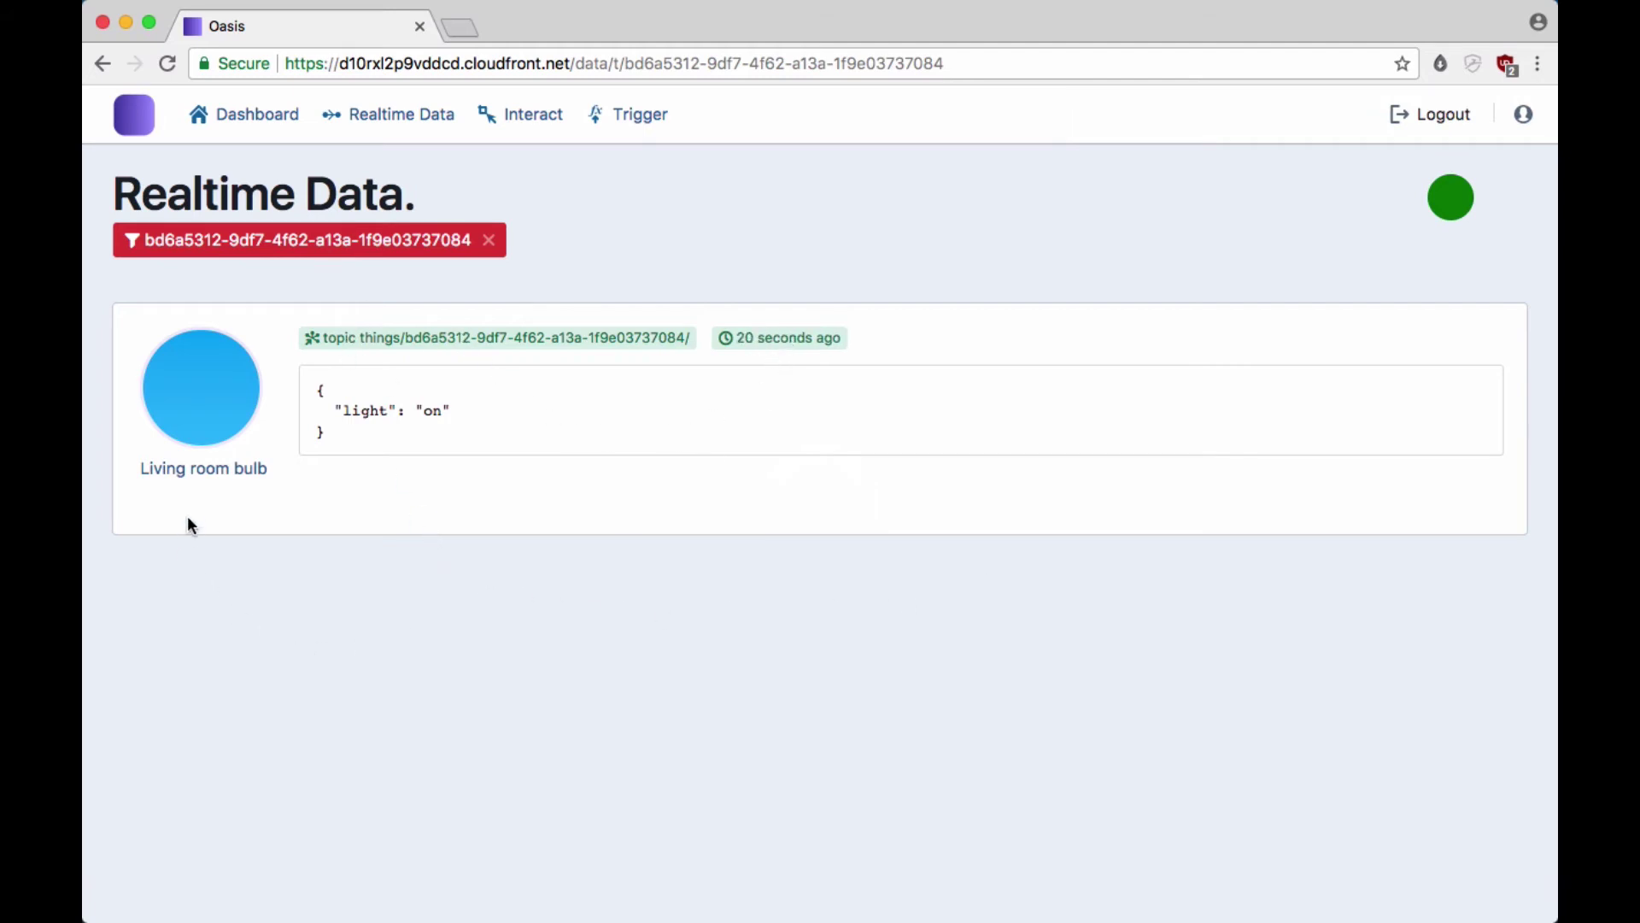
{"action": "left_click", "coordinate": [199, 410]}
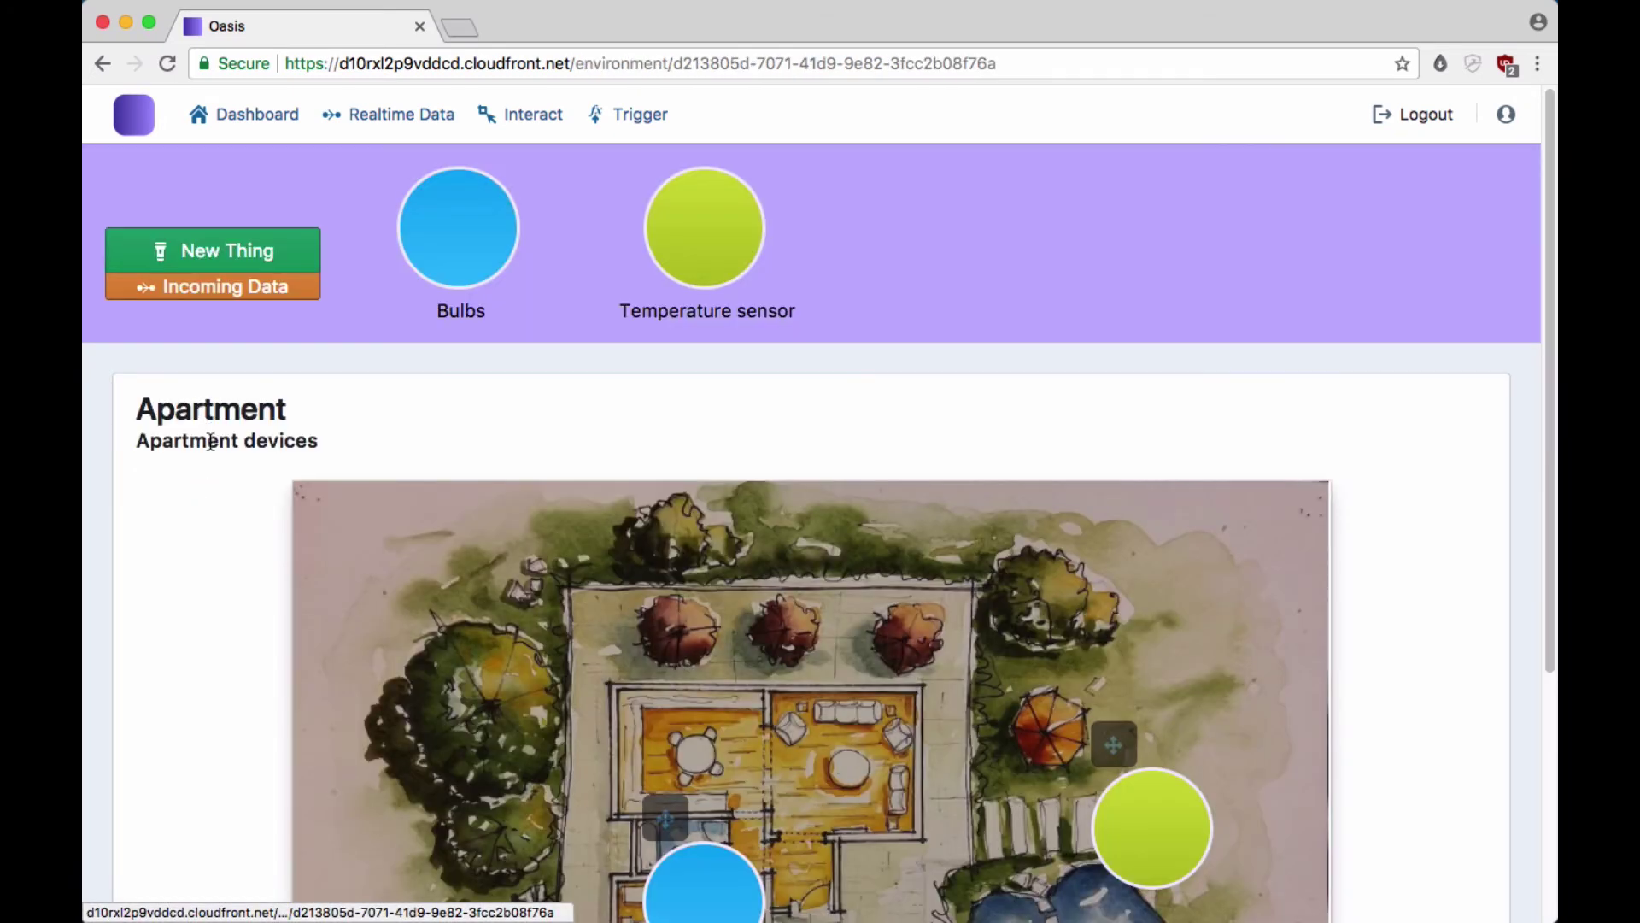
Copy the "out" temperature sensor's topic from the Apartment floor plan and subscribe to it in MQTT.fx
{"action": "scroll", "coordinate": [382, 680], "scroll_direction": "down", "scroll_amount": 3}
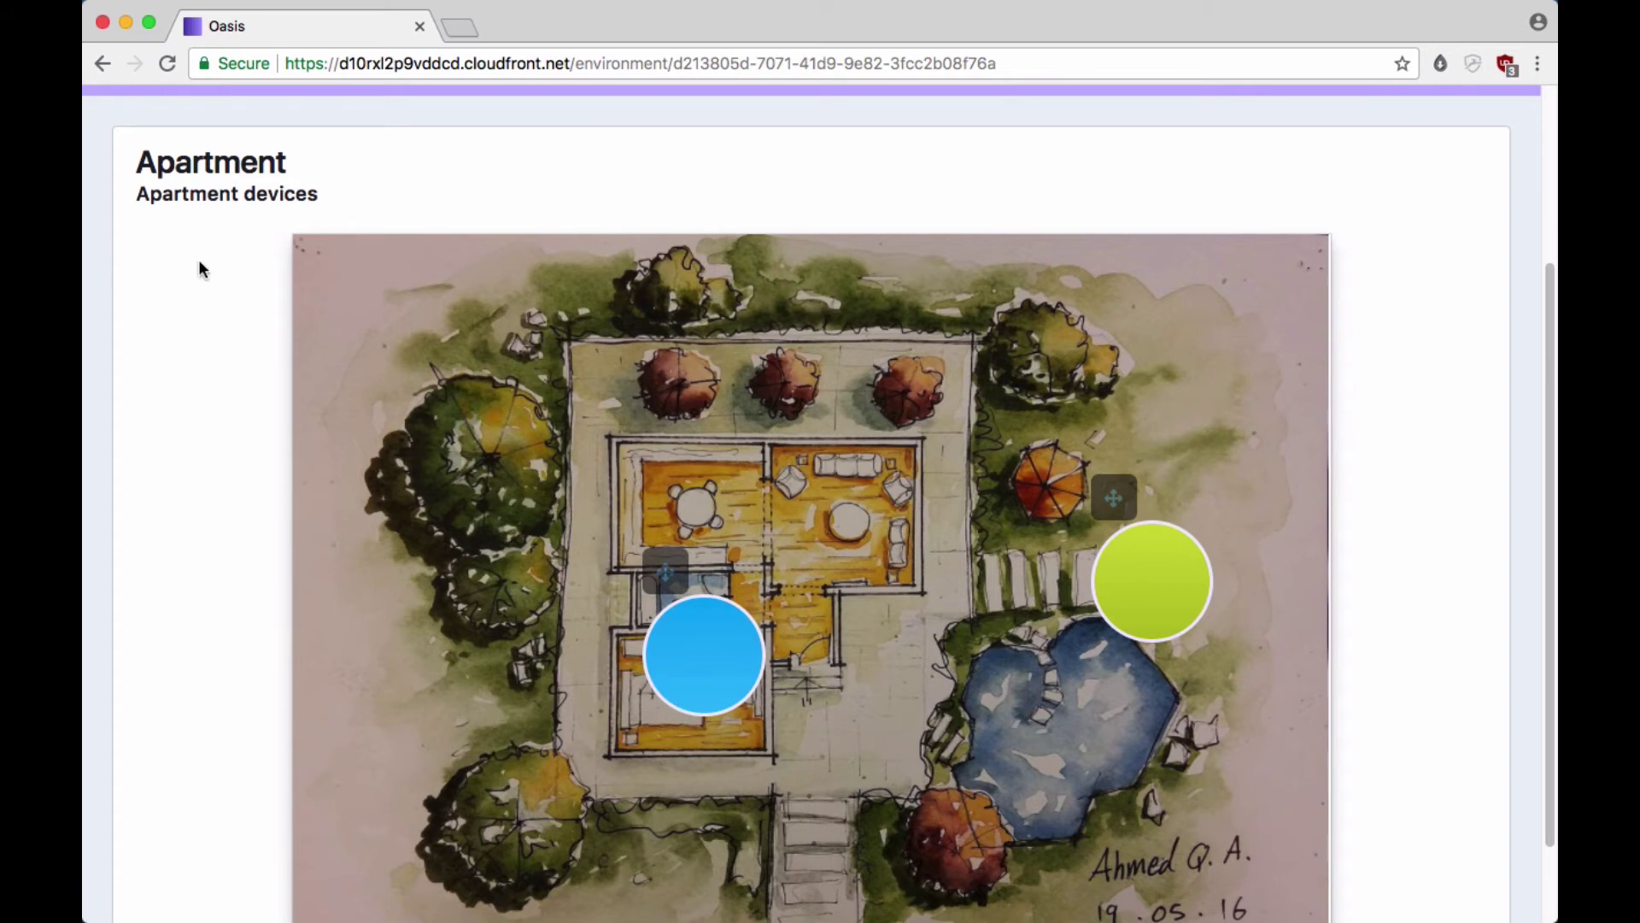
{"action": "left_click", "coordinate": [1138, 622]}
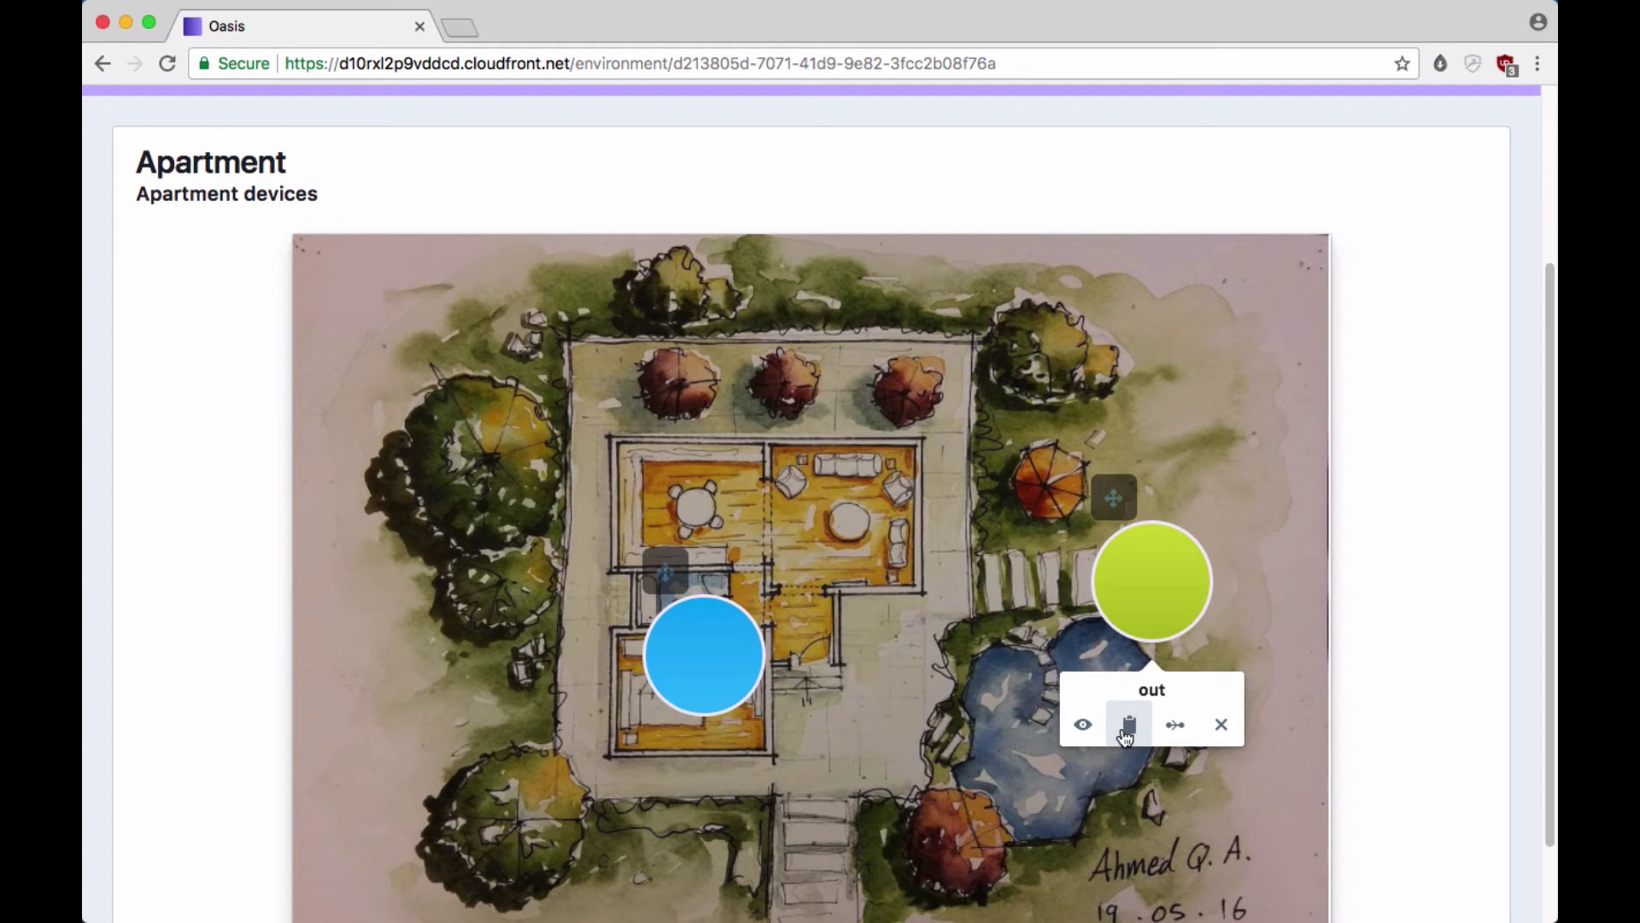
{"action": "left_click", "coordinate": [1131, 733]}
{"action": "key", "text": "super+Tab"}
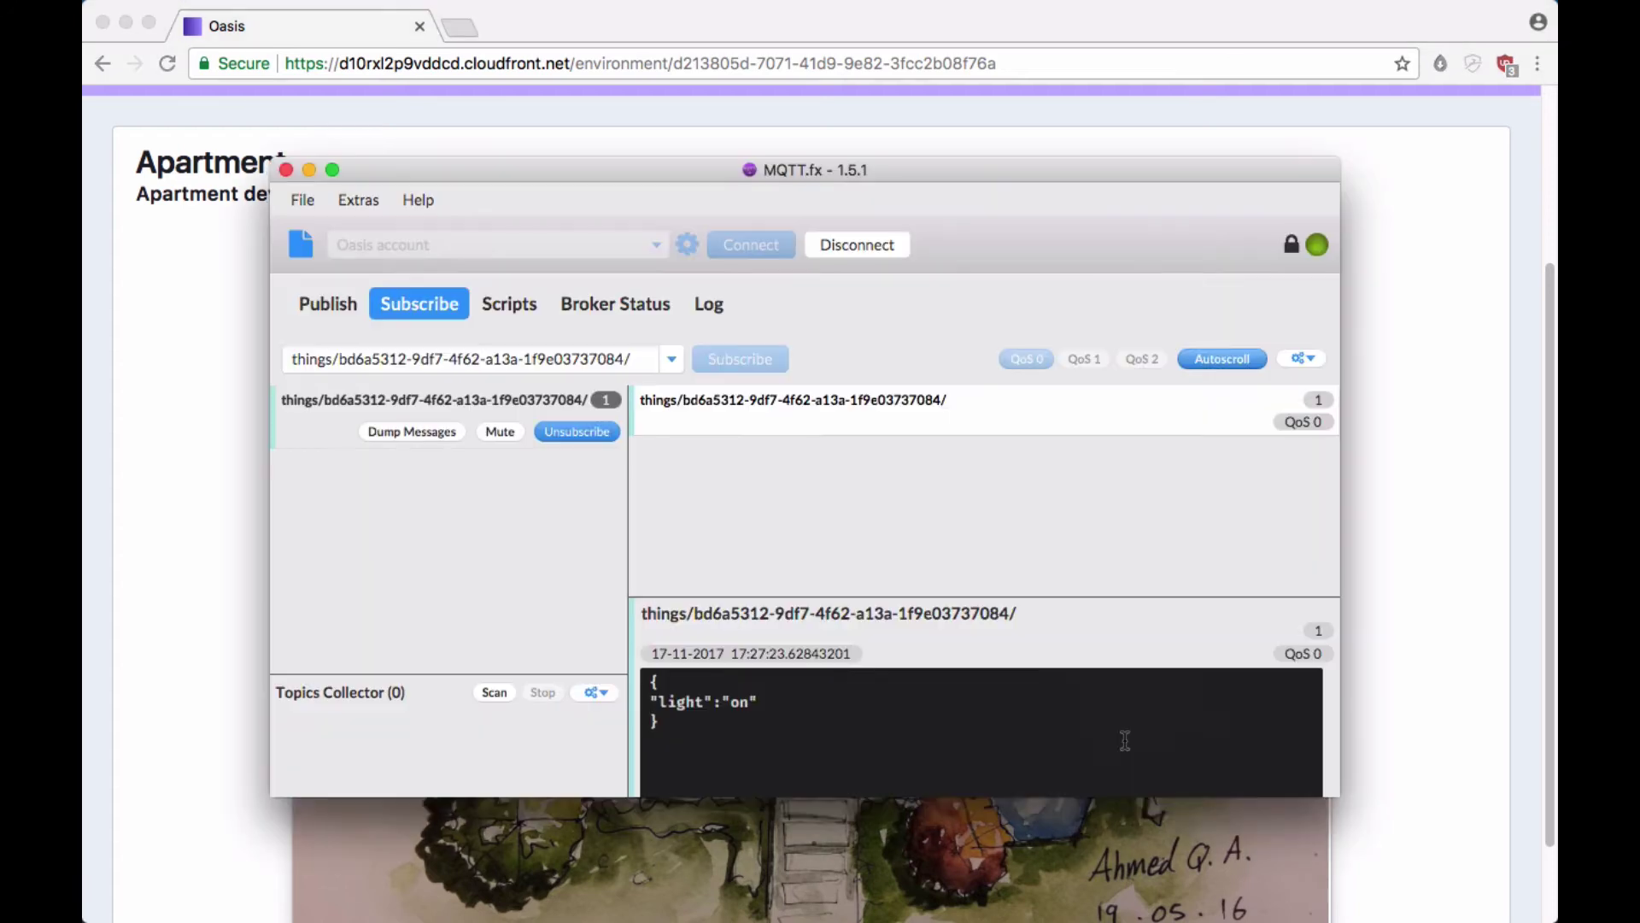
{"action": "triple_click", "coordinate": [455, 363]}
{"action": "key", "text": "alt"}
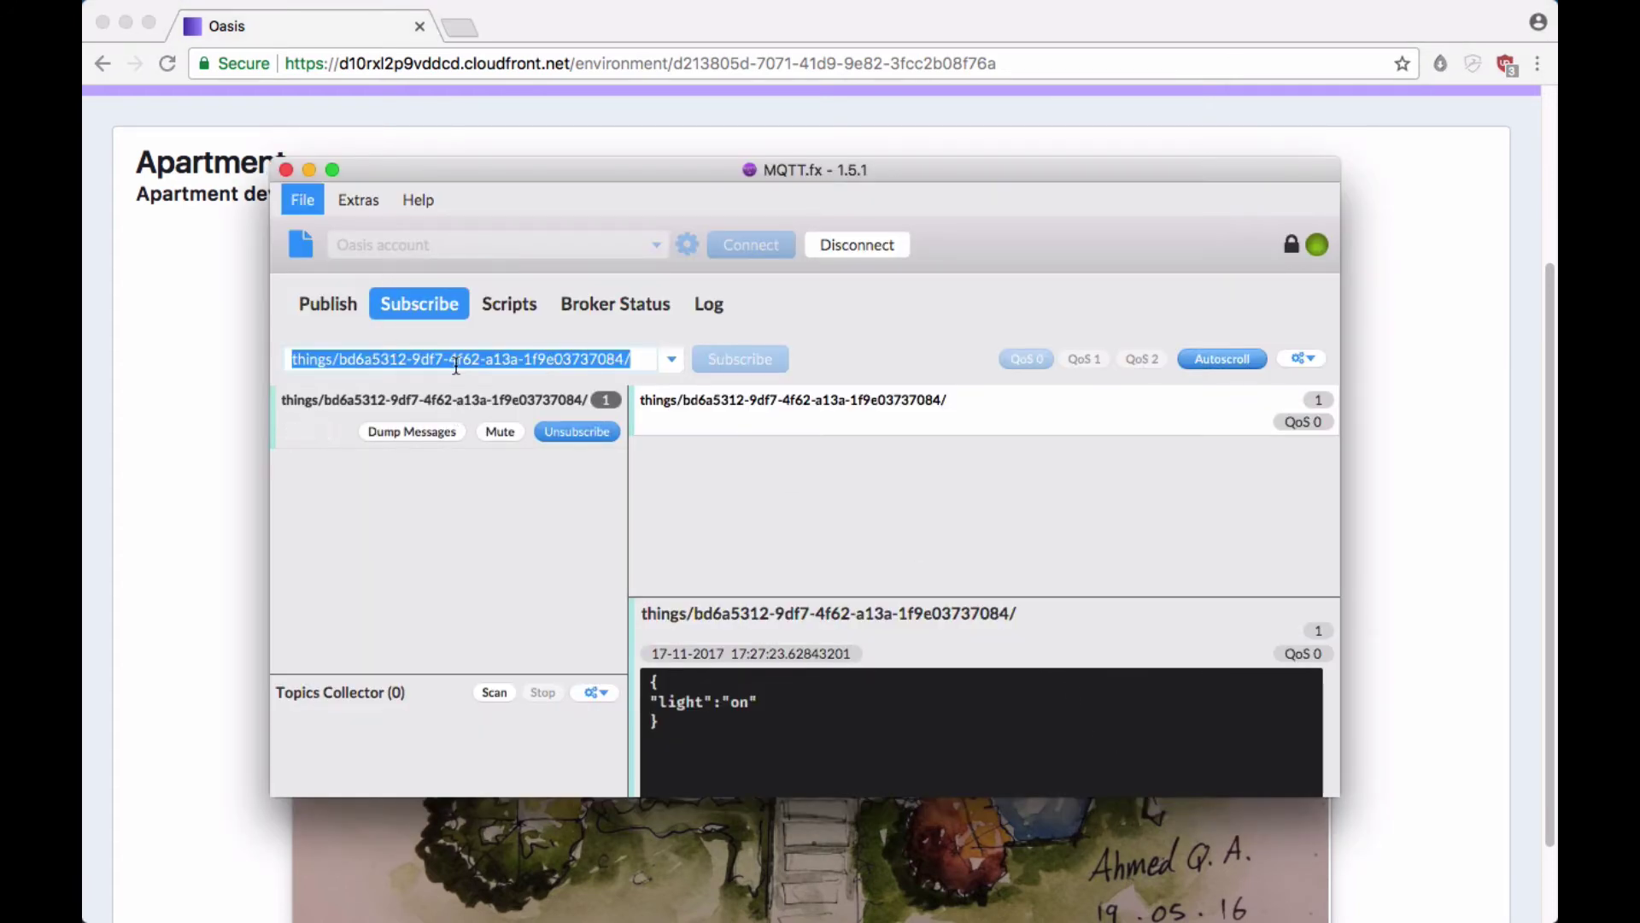
{"action": "key", "text": "super+v"}
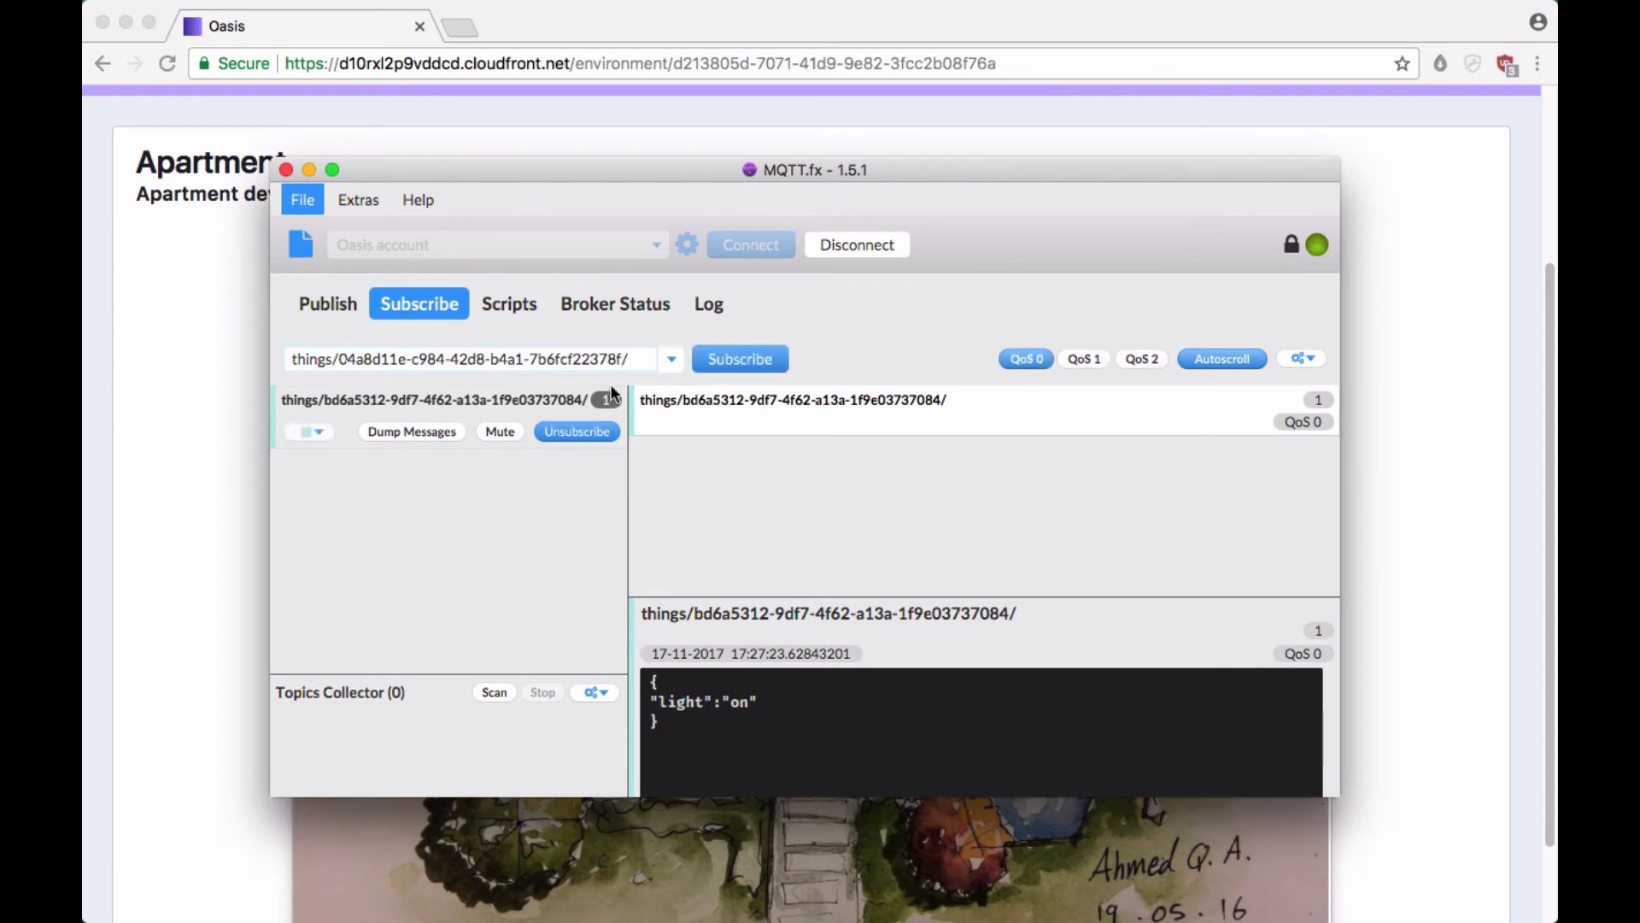
{"action": "left_click", "coordinate": [733, 356]}
Publish the JSON message {"temp":70} to the "out" temperature sensor's topic
{"action": "left_click", "coordinate": [363, 313]}
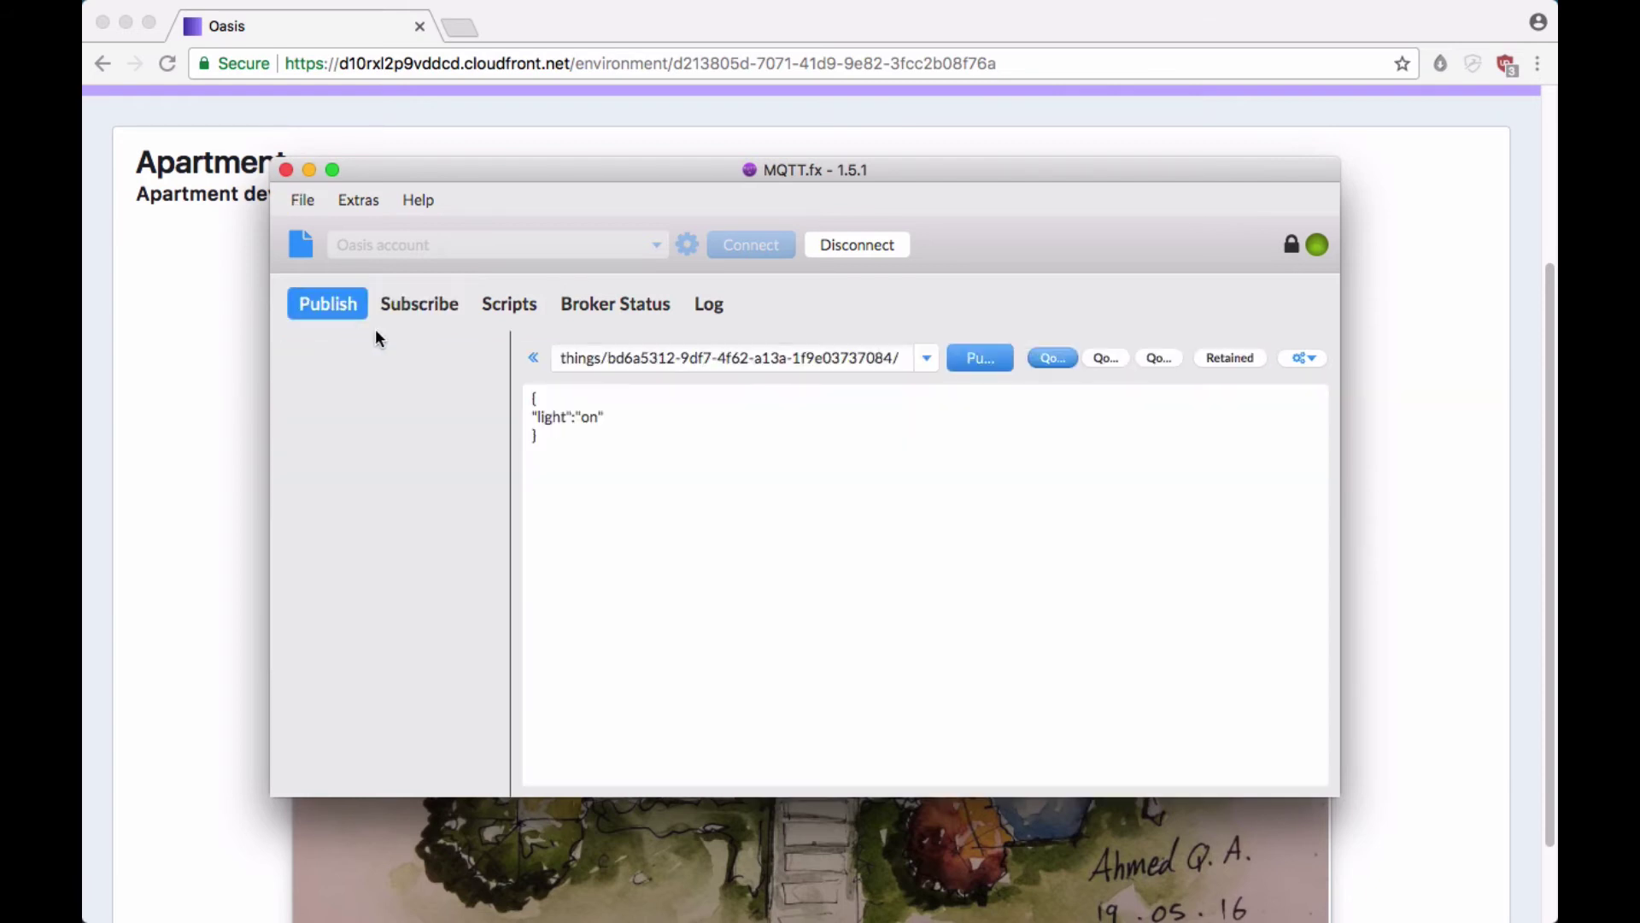
{"action": "triple_click", "coordinate": [648, 366]}
{"action": "key", "text": "super+v"}
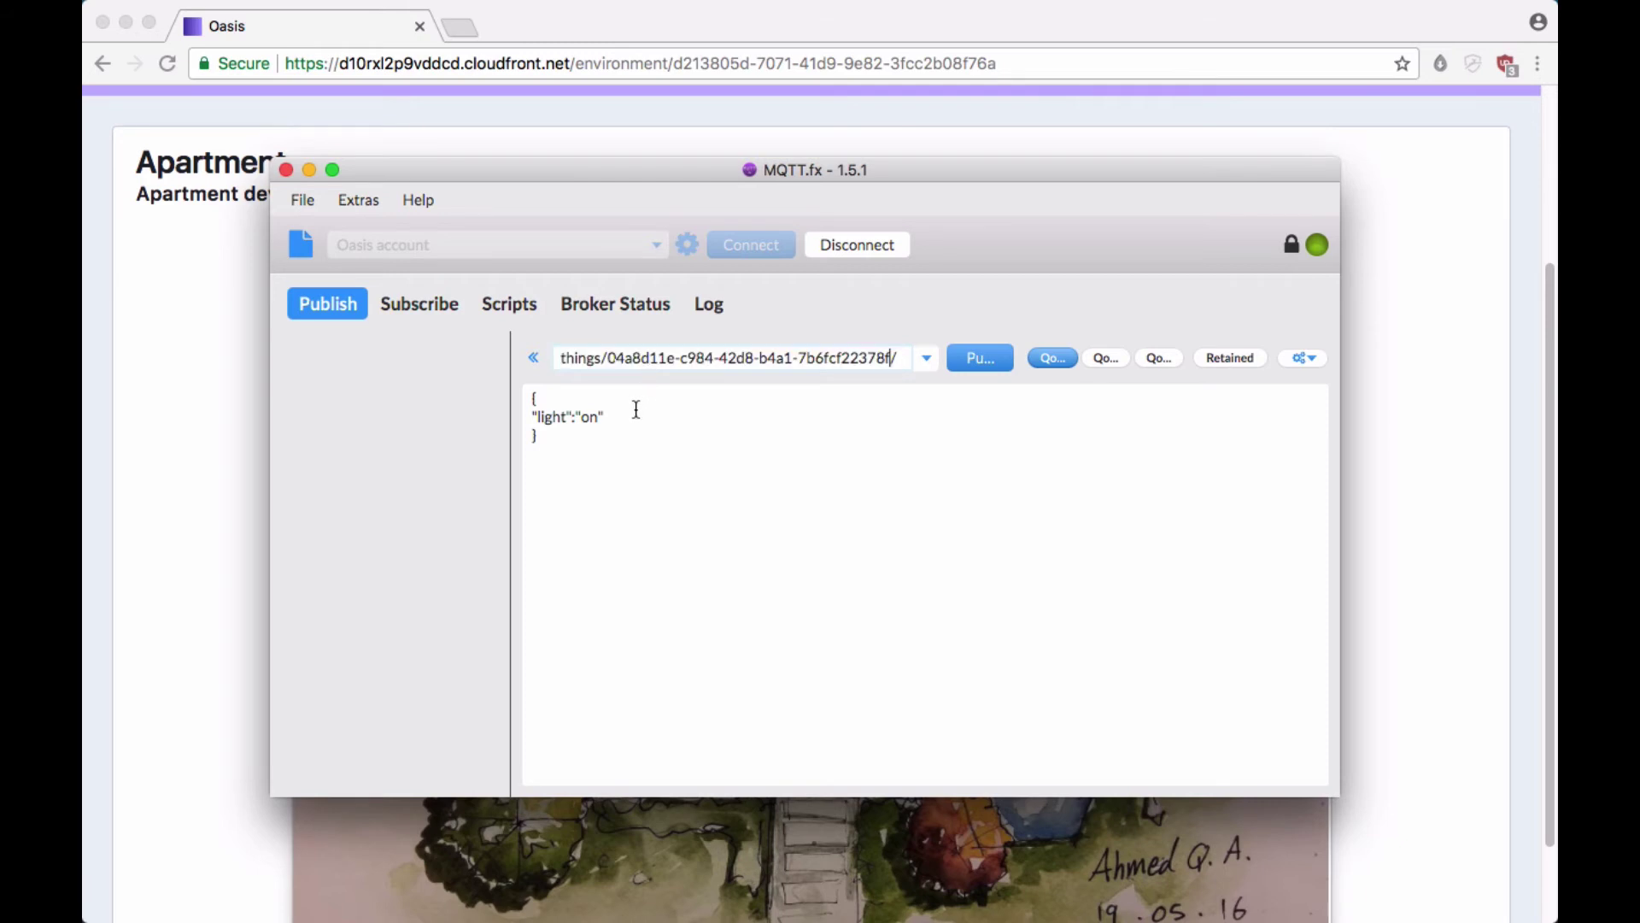
{"action": "double_click", "coordinate": [547, 417]}
{"action": "type", "text": "temp"}
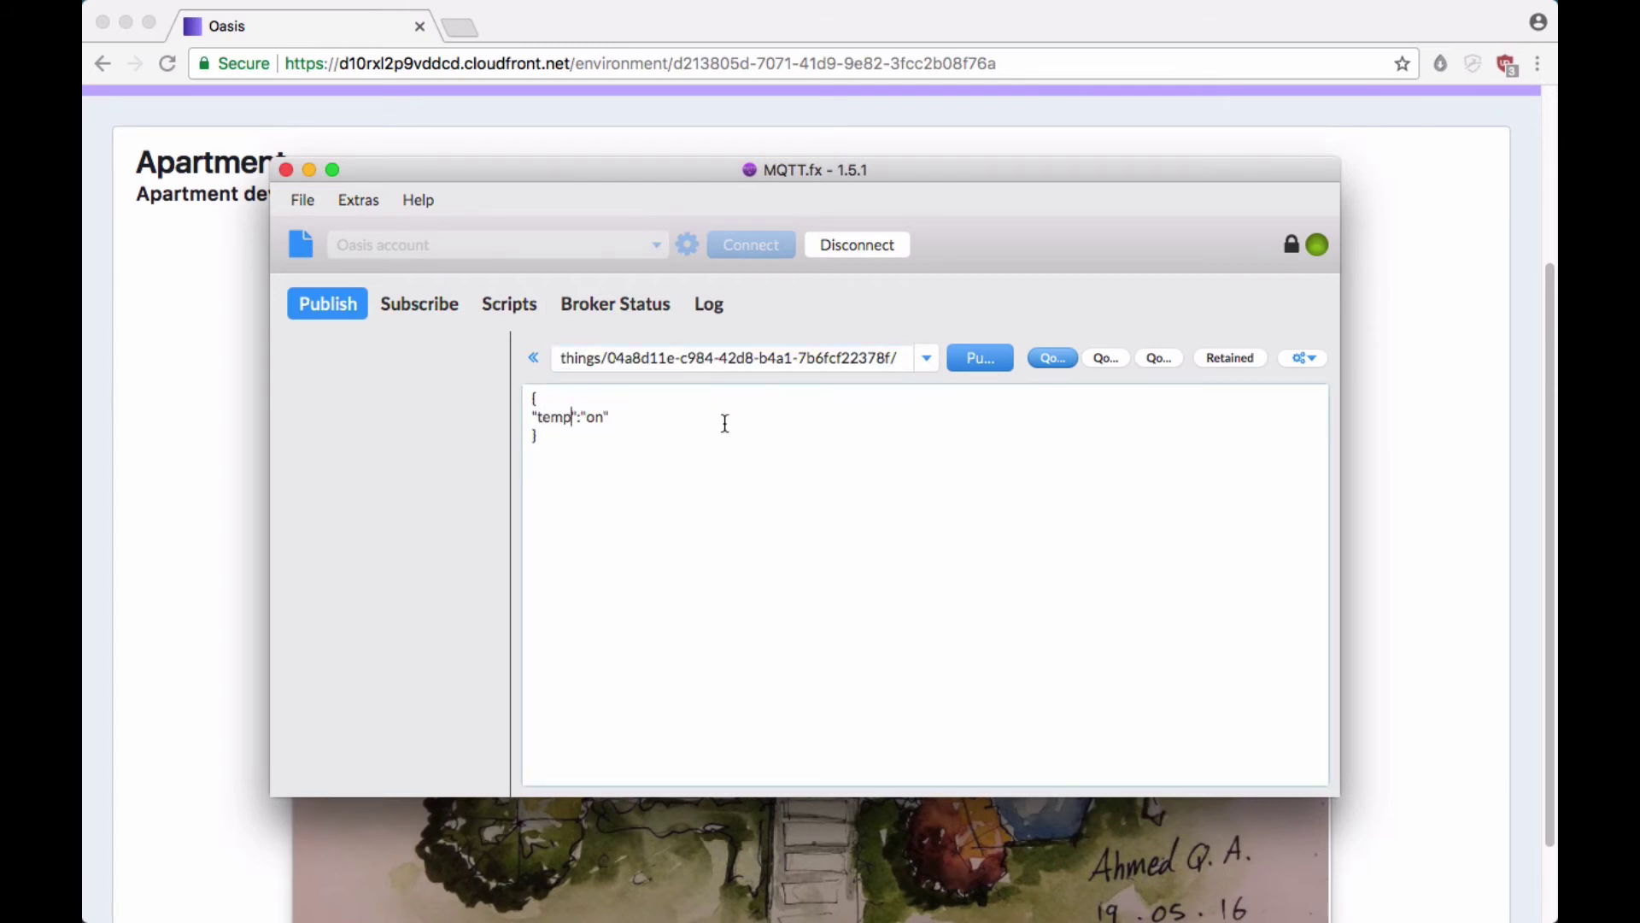
{"action": "key", "text": "Right"}
{"action": "key", "text": "Right"}
{"action": "key", "text": "shift+Right"}
{"action": "key", "text": "shift+Right"}
{"action": "key", "text": "shift+Right"}
{"action": "key", "text": "shift+Right"}
{"action": "type", "text": "70"}
{"action": "left_click", "coordinate": [974, 359]}
Check the temperature message in the subscription and in Oasis's realtime data for "out", and clear the device filter there
{"action": "left_click", "coordinate": [419, 304]}
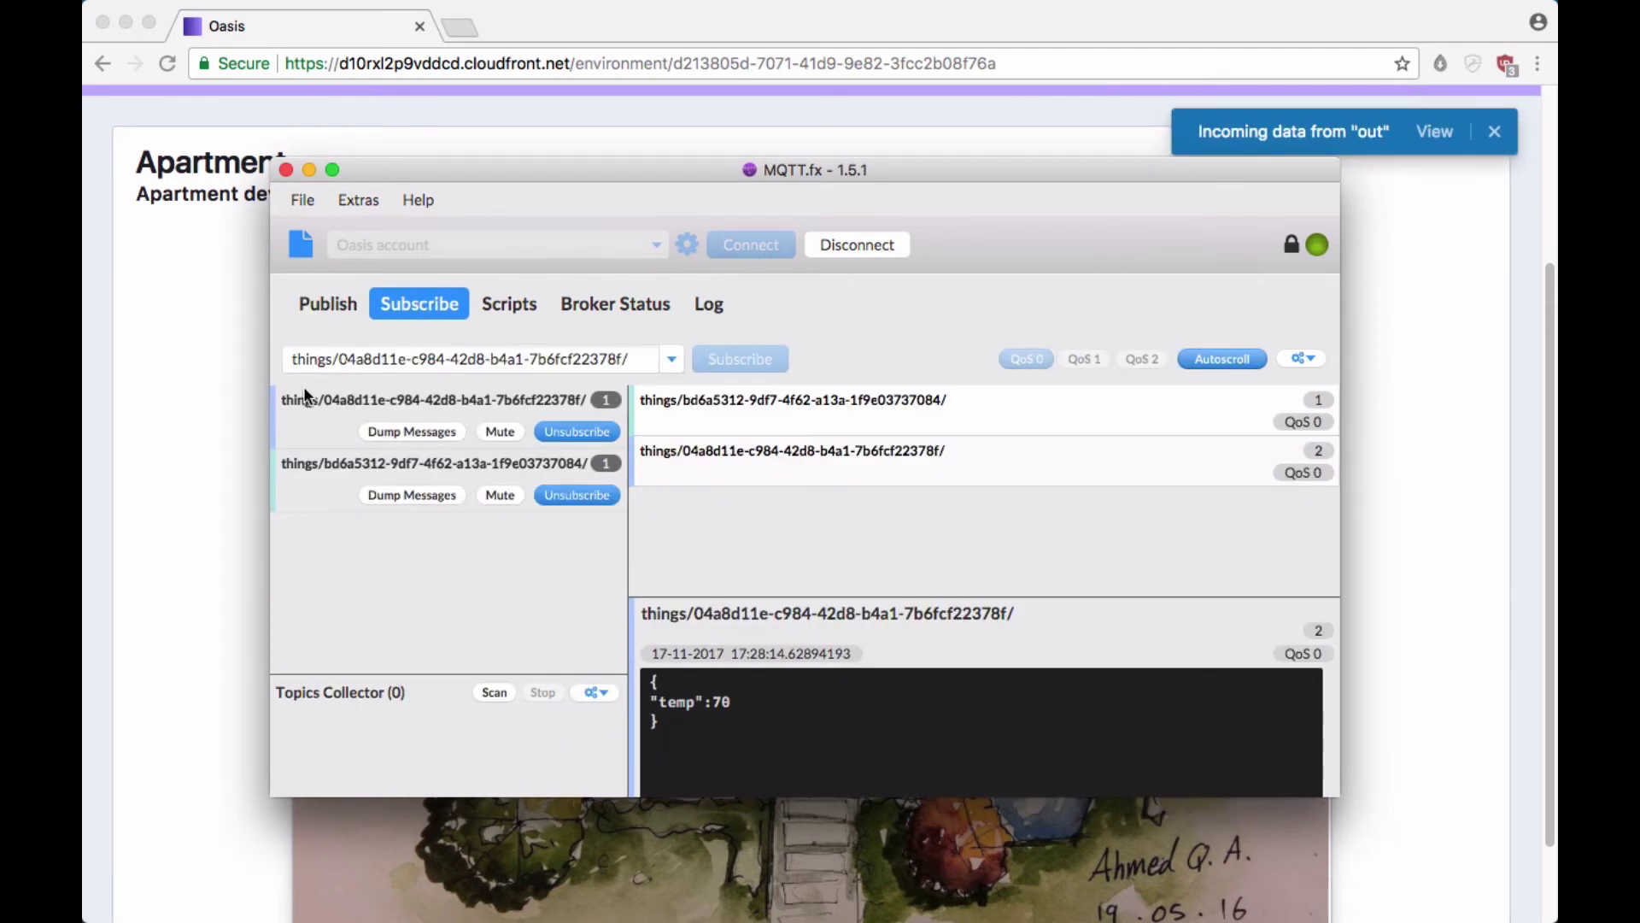
{"action": "key", "text": "super+Tab"}
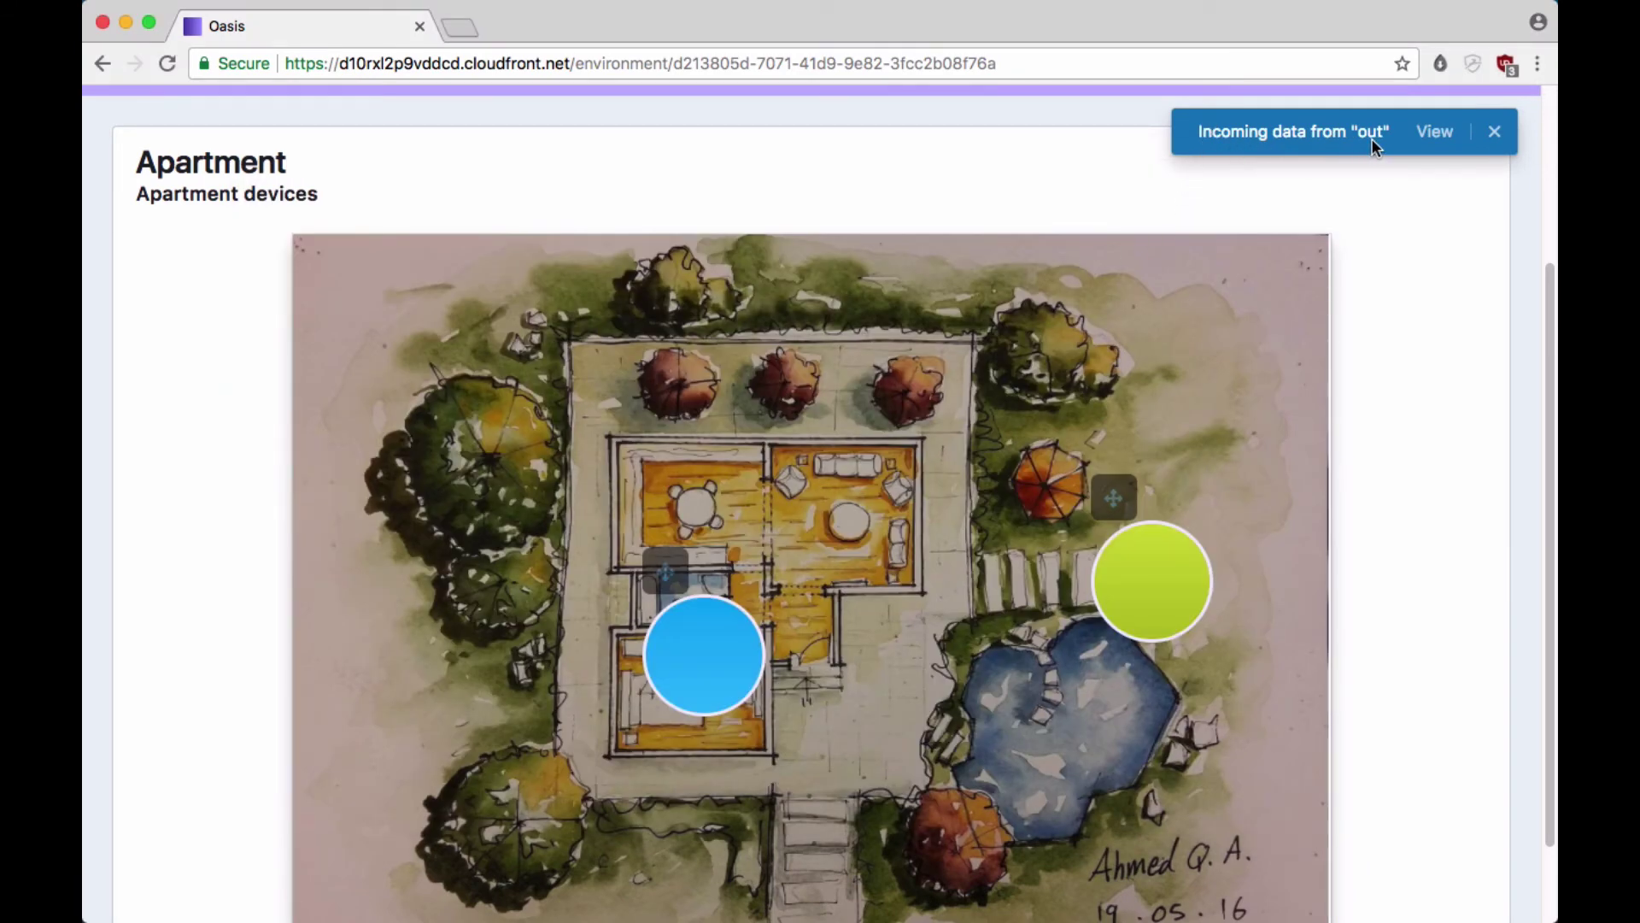
{"action": "left_click", "coordinate": [1428, 138]}
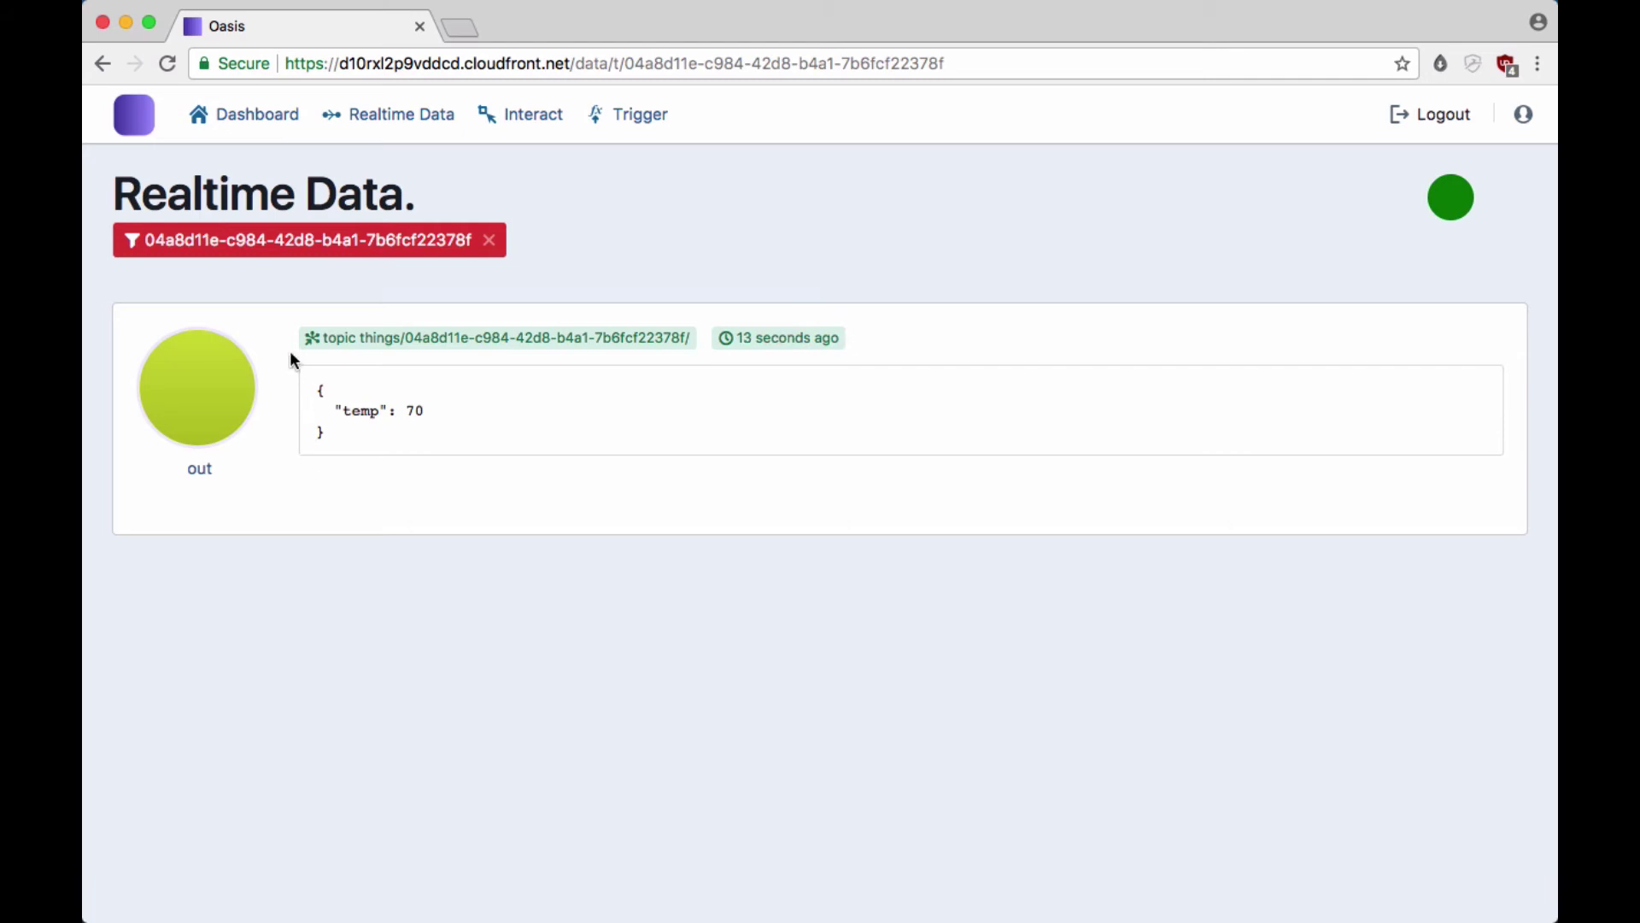
{"action": "left_click_drag", "start_coordinate": [146, 241], "coordinate": [332, 243]}
{"action": "left_click", "coordinate": [332, 245]}
{"action": "left_click", "coordinate": [489, 243]}
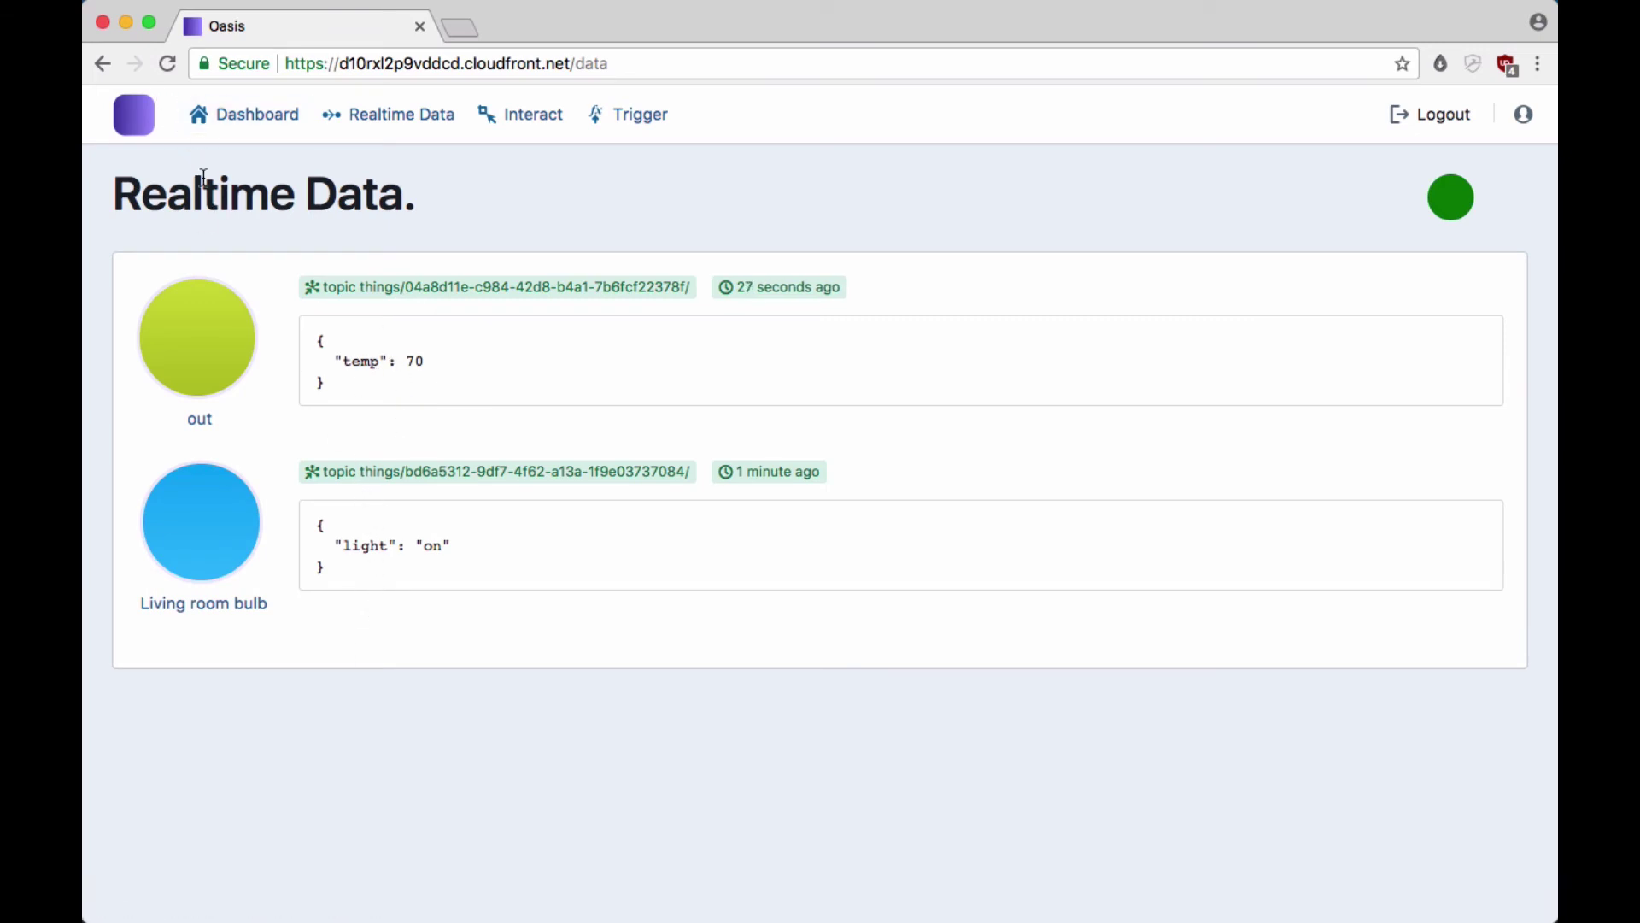
Return to the Apartment environment and view its incoming data
{"action": "left_click", "coordinate": [104, 64]}
{"action": "left_click", "coordinate": [104, 64]}
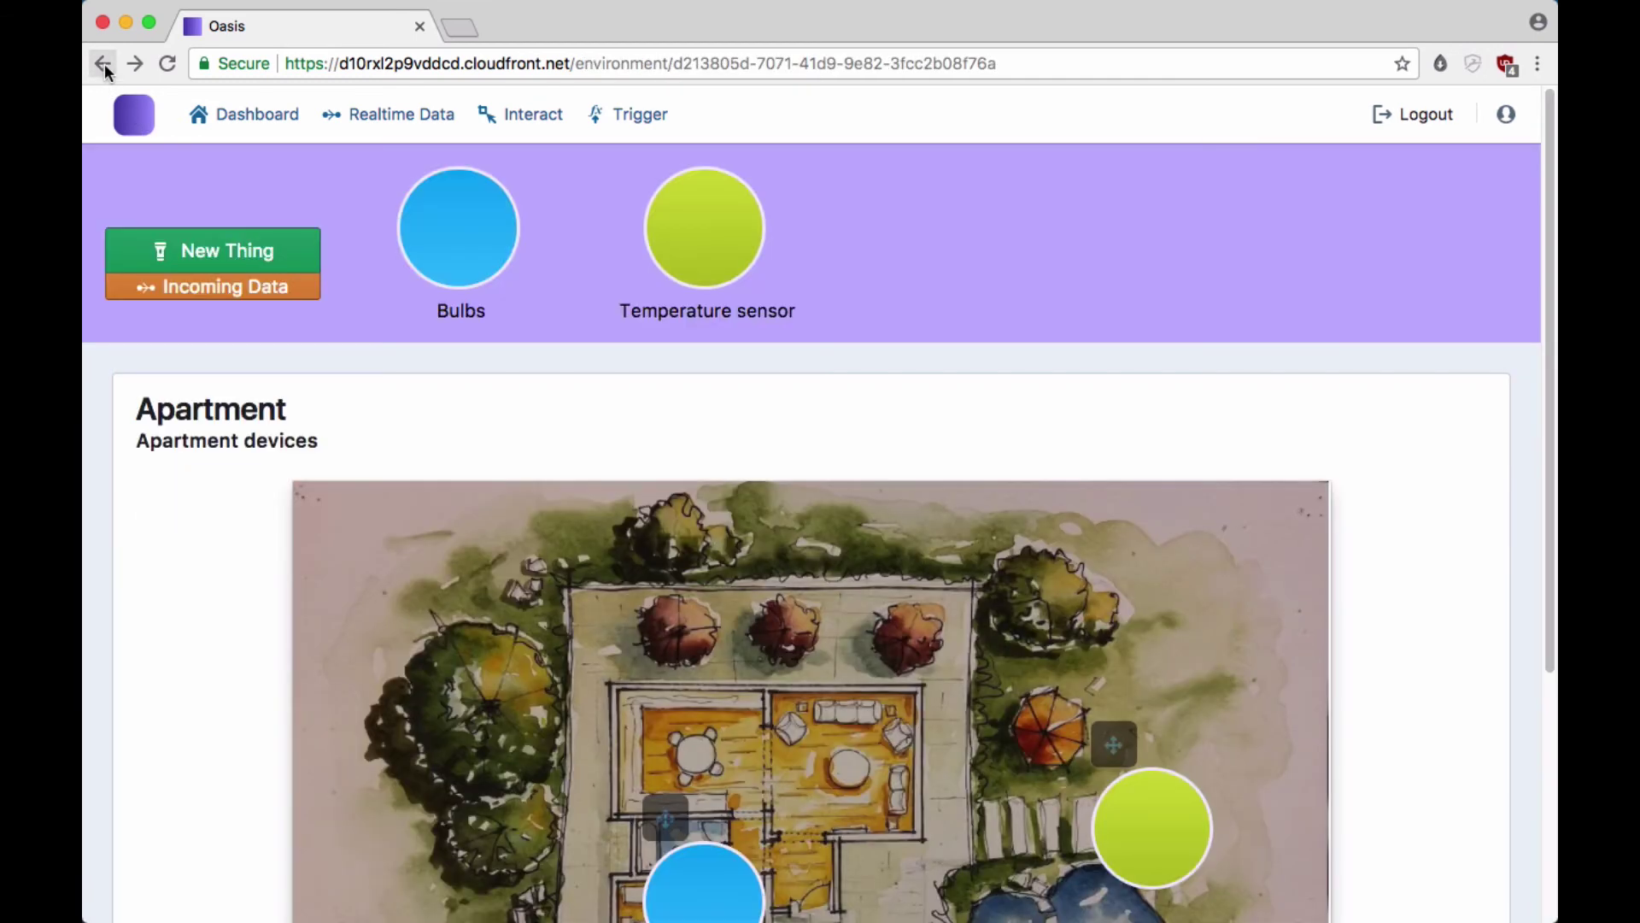
{"action": "left_click", "coordinate": [193, 292]}
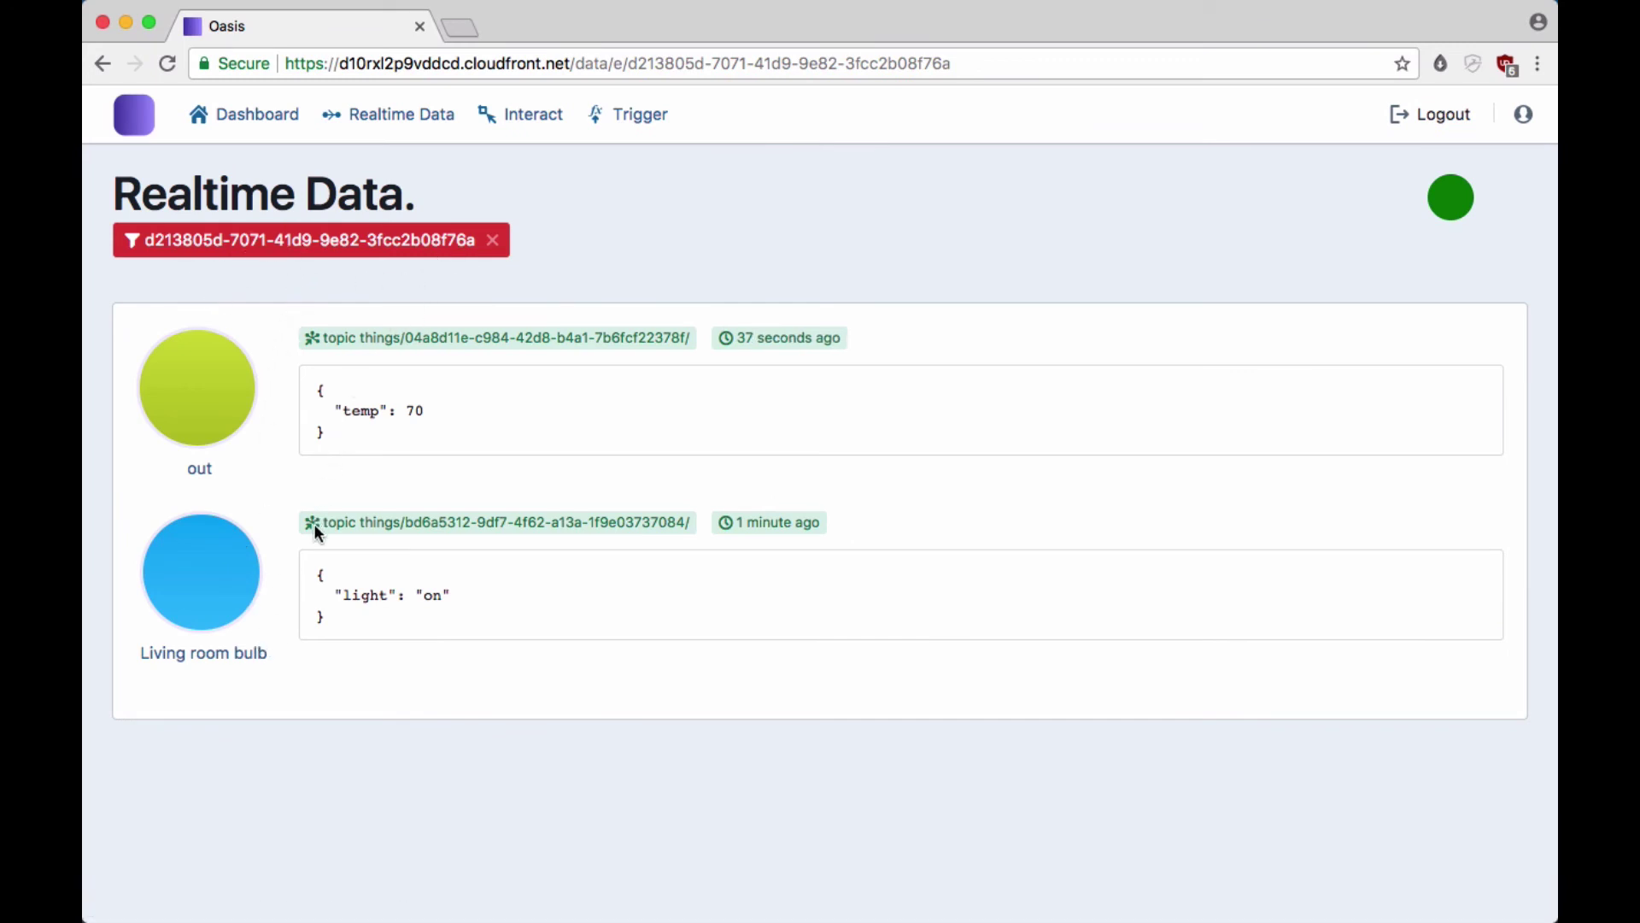
In MQTT.fx, copy the JSON payload, publish the plain text ON to the "out" topic instead, and return to Oasis's realtime data
{"action": "key", "text": "super+Tab"}
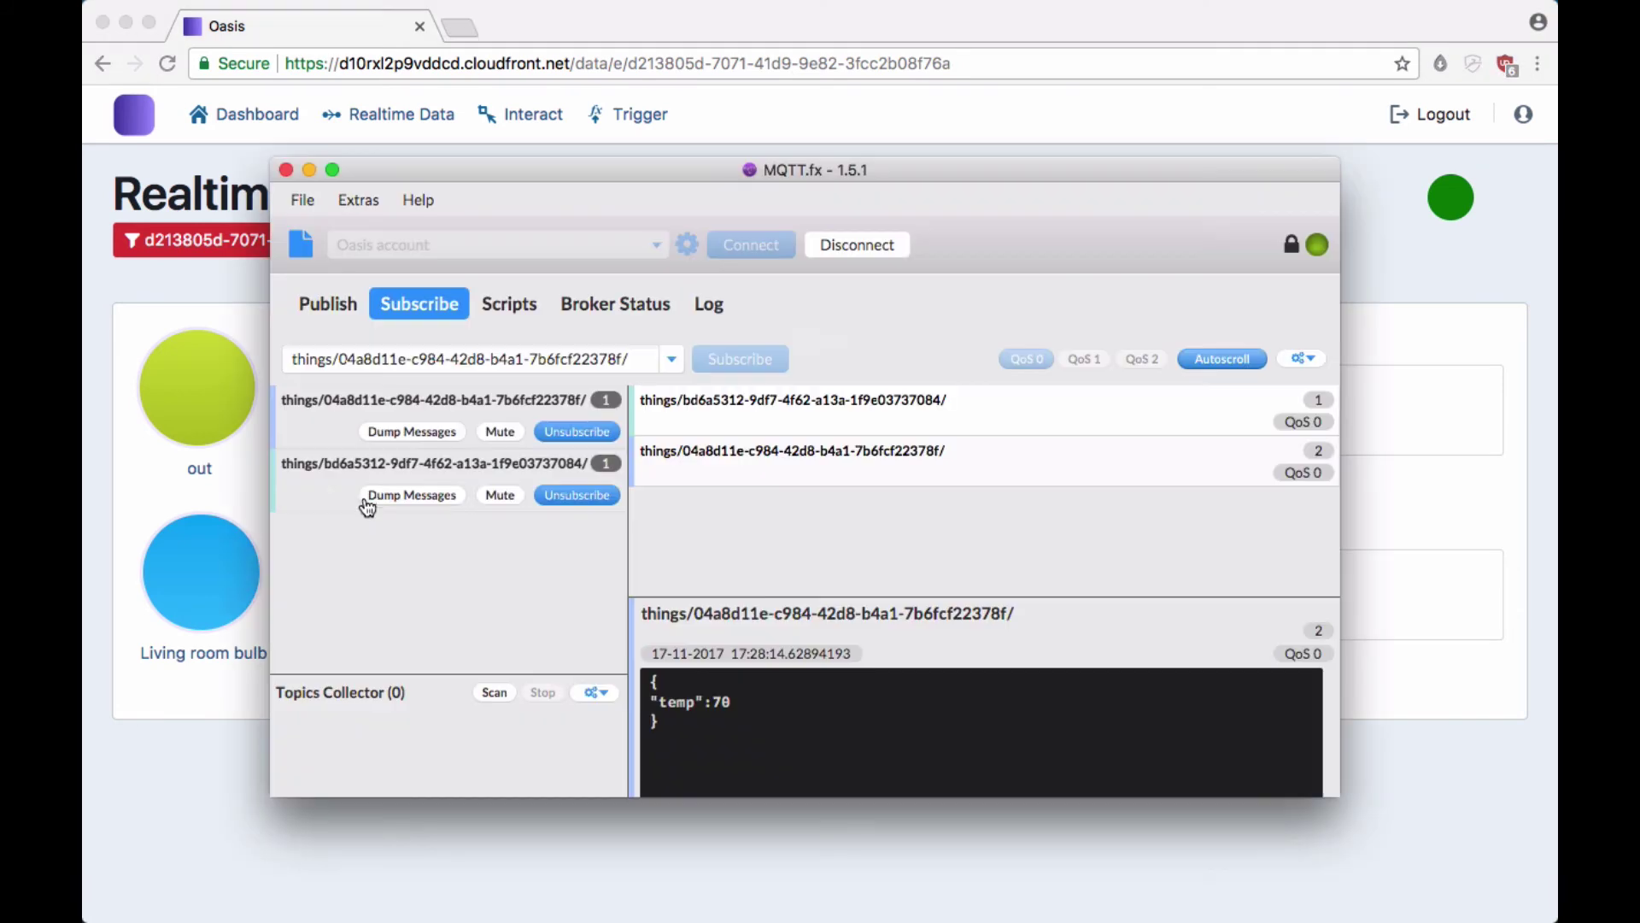
{"action": "left_click", "coordinate": [337, 304]}
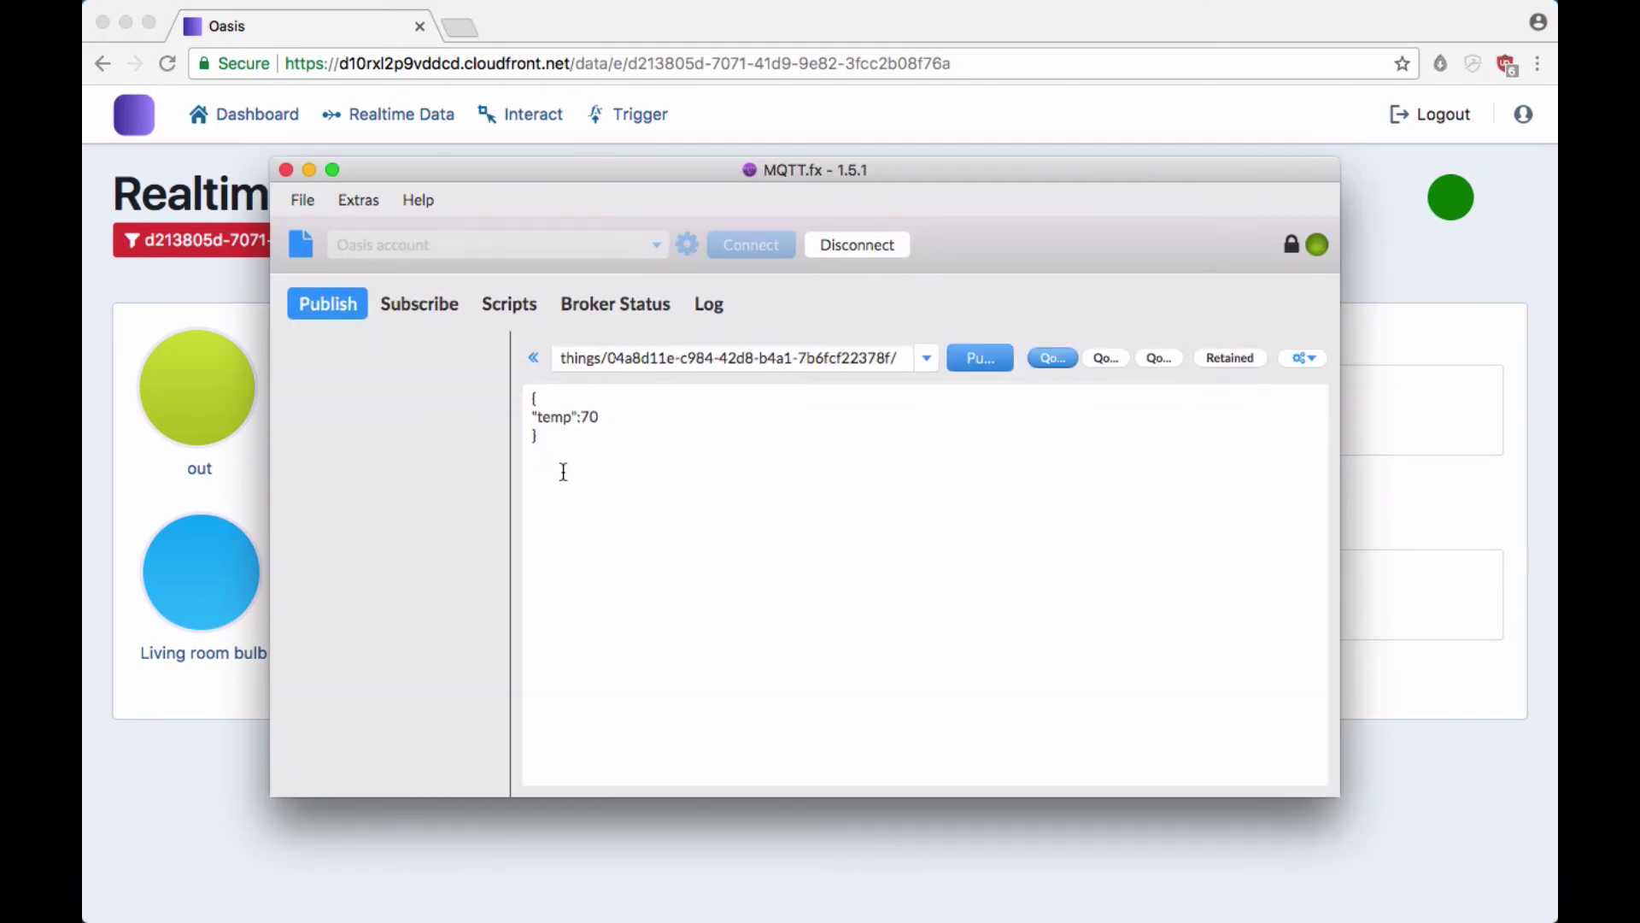
{"action": "left_click", "coordinate": [572, 438]}
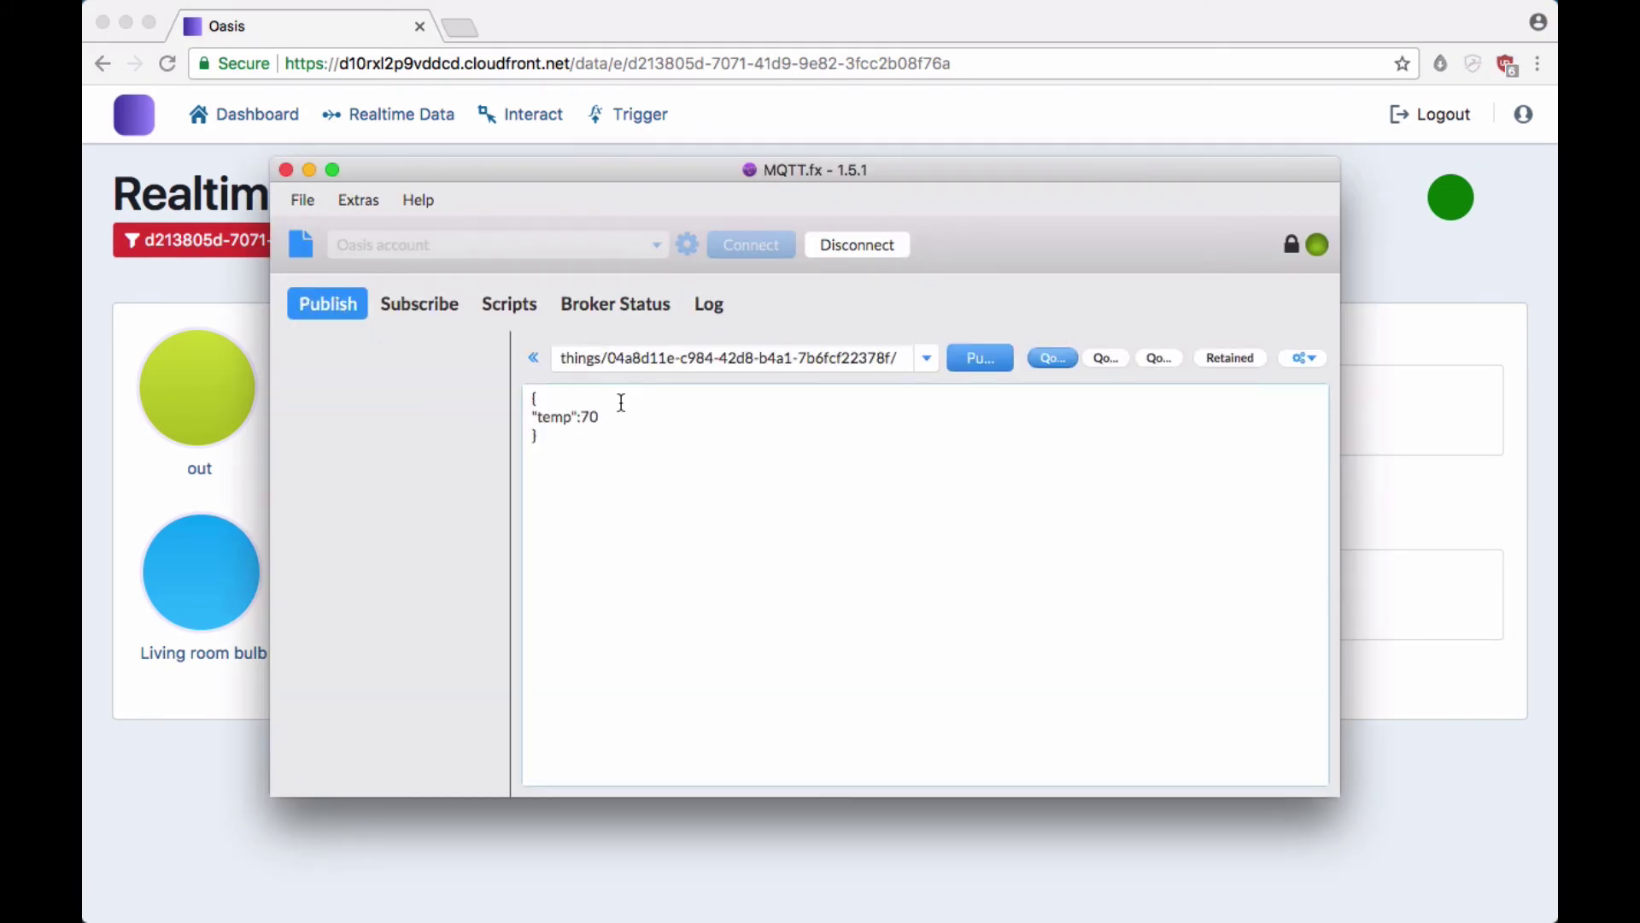
{"action": "key", "text": "super+a"}
{"action": "key", "text": "super+c"}
{"action": "key", "text": "BackSpace"}
{"action": "type", "text": "ON"}
{"action": "left_click", "coordinate": [972, 358]}
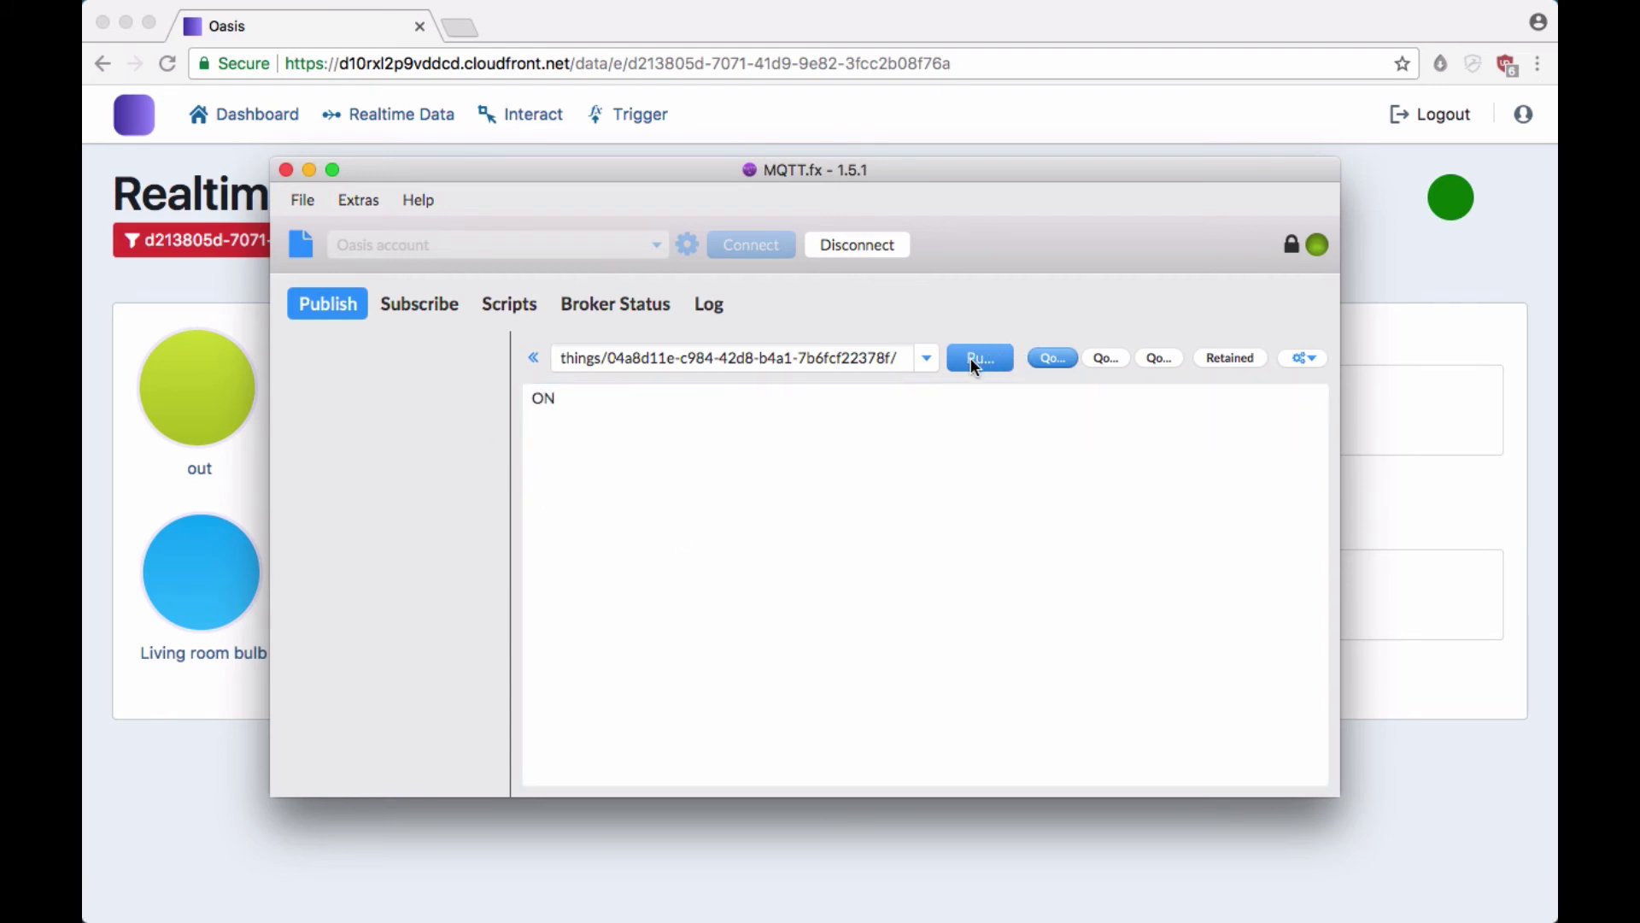
{"action": "left_click", "coordinate": [243, 479]}
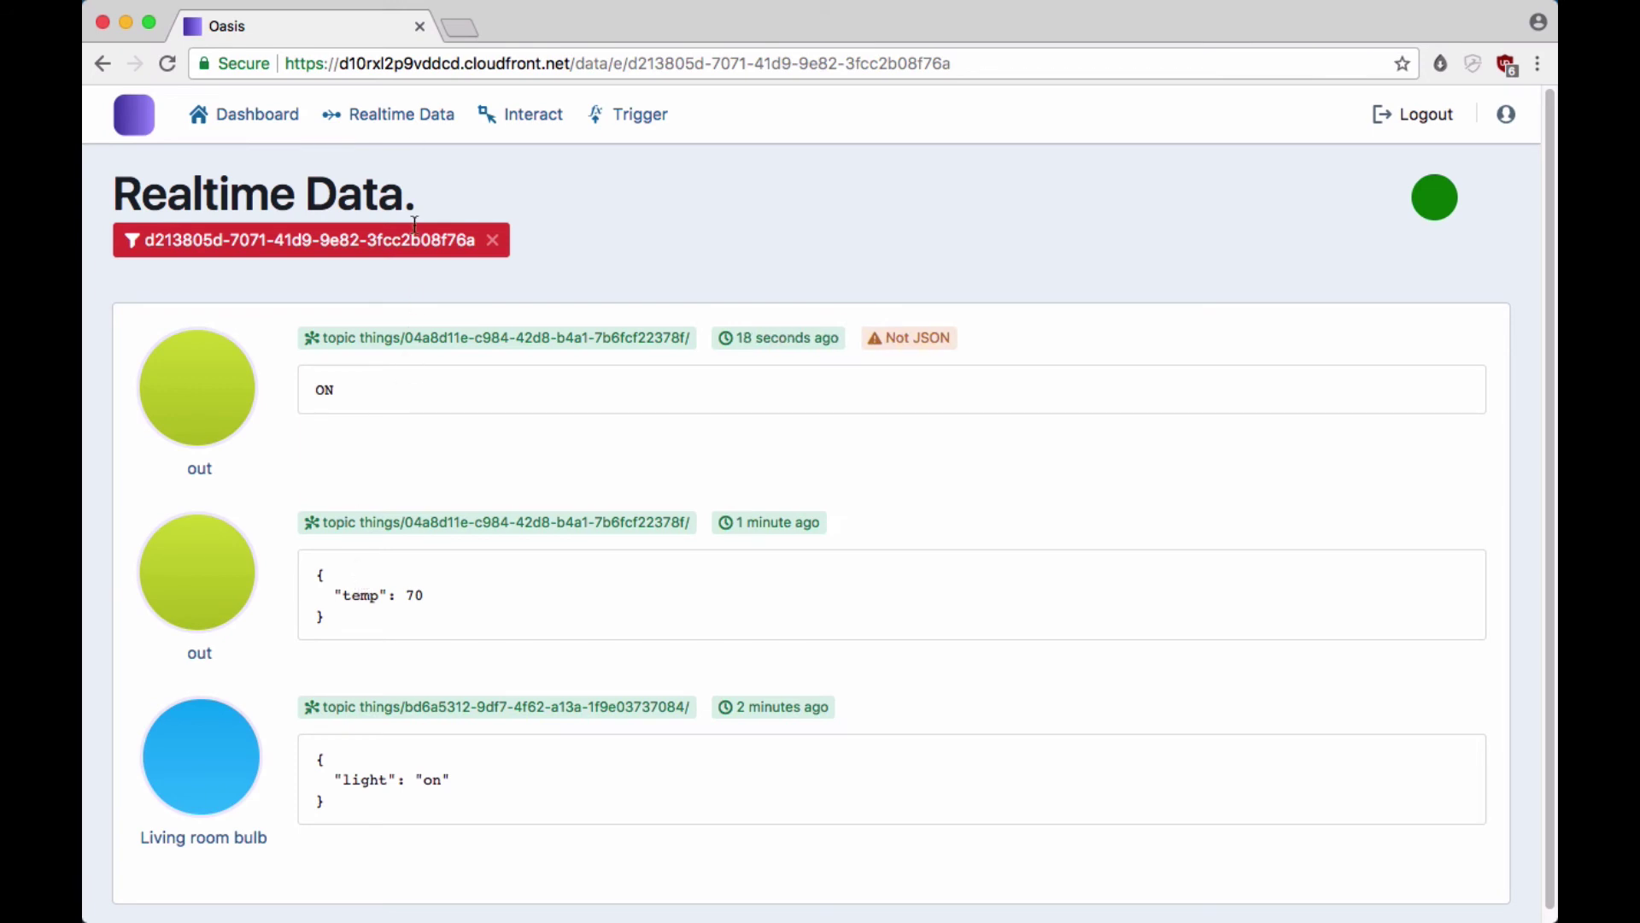
Send the JSON message {"temp":90} to the Apartment's "out" sensor from Oasis's Interact page, reusing the copied payload
{"action": "left_click", "coordinate": [528, 128]}
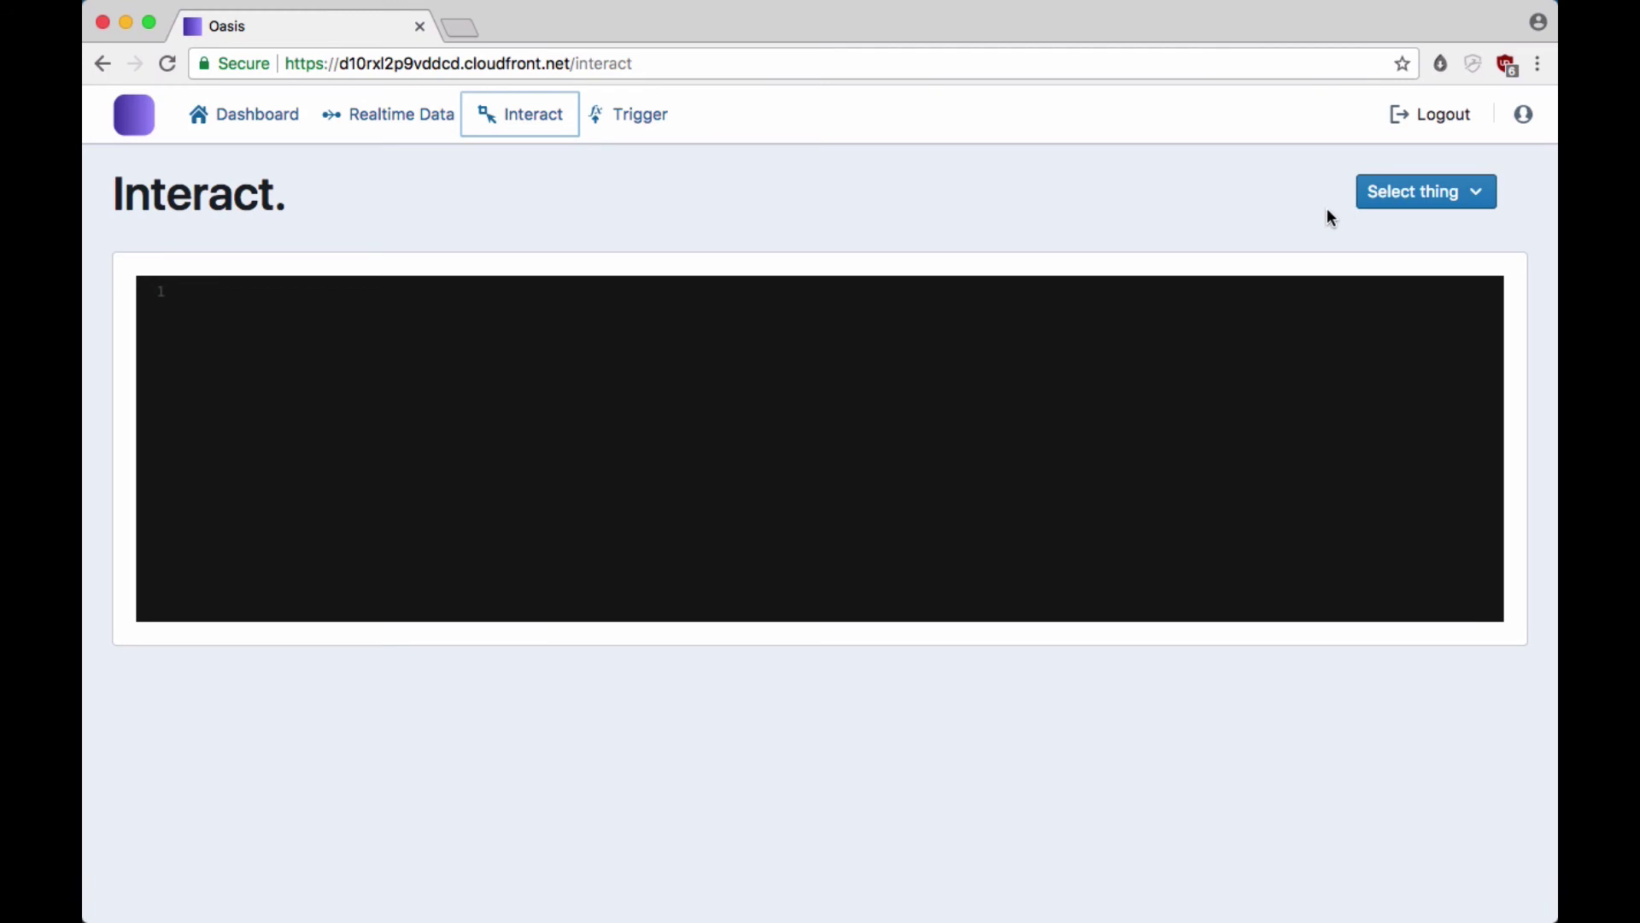
{"action": "left_click", "coordinate": [1399, 205]}
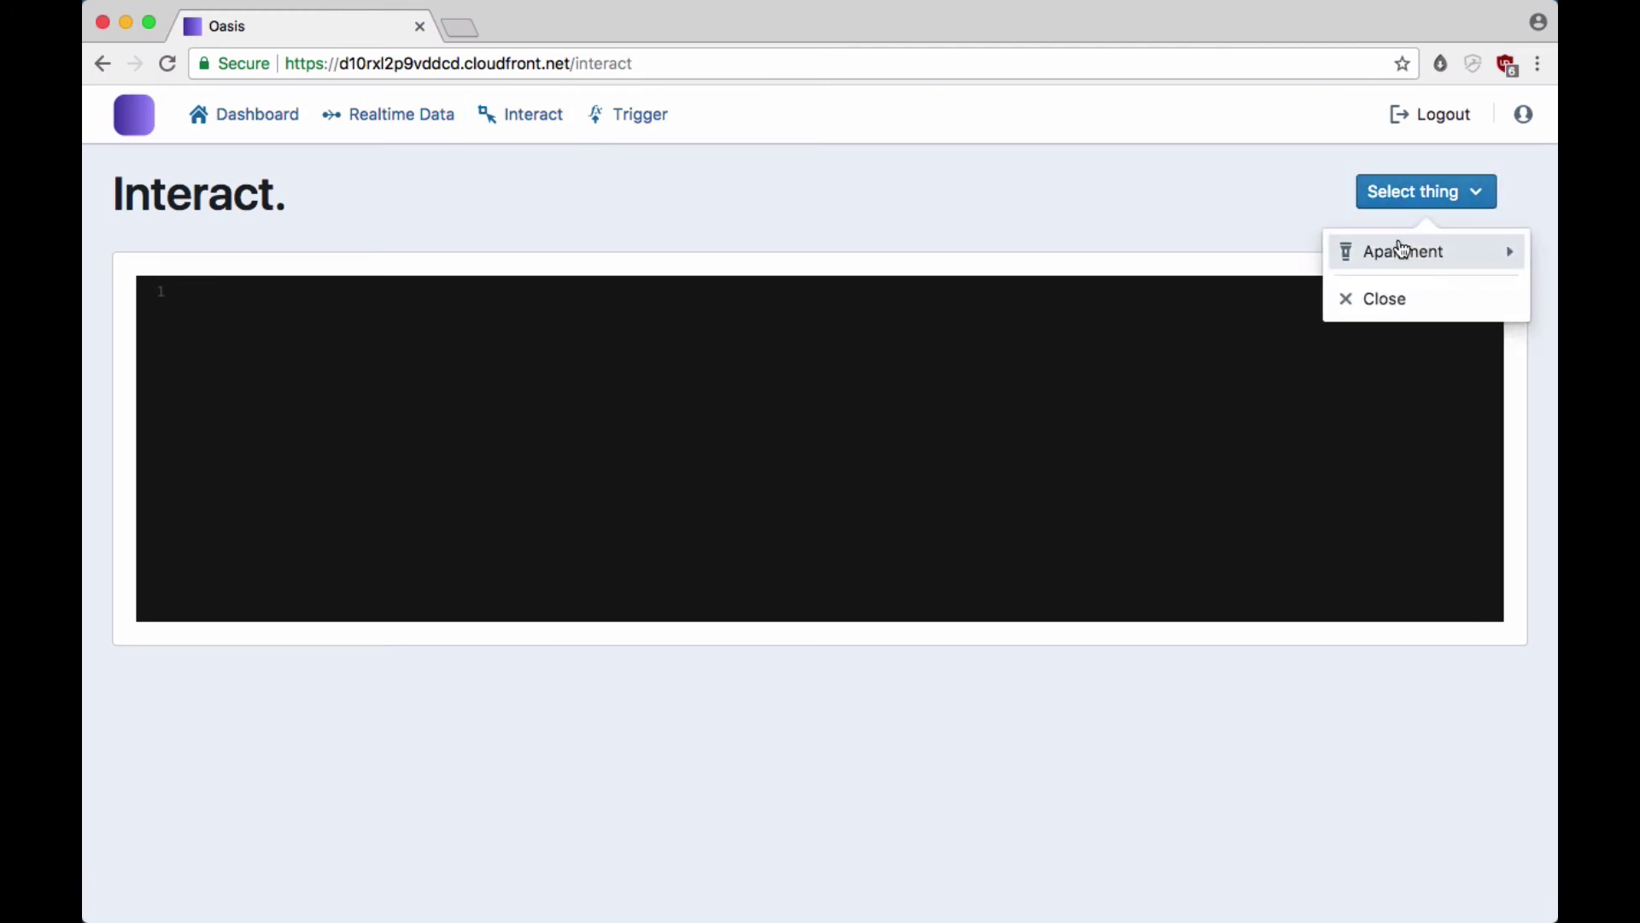
{"action": "mouse_move", "coordinate": [1401, 258]}
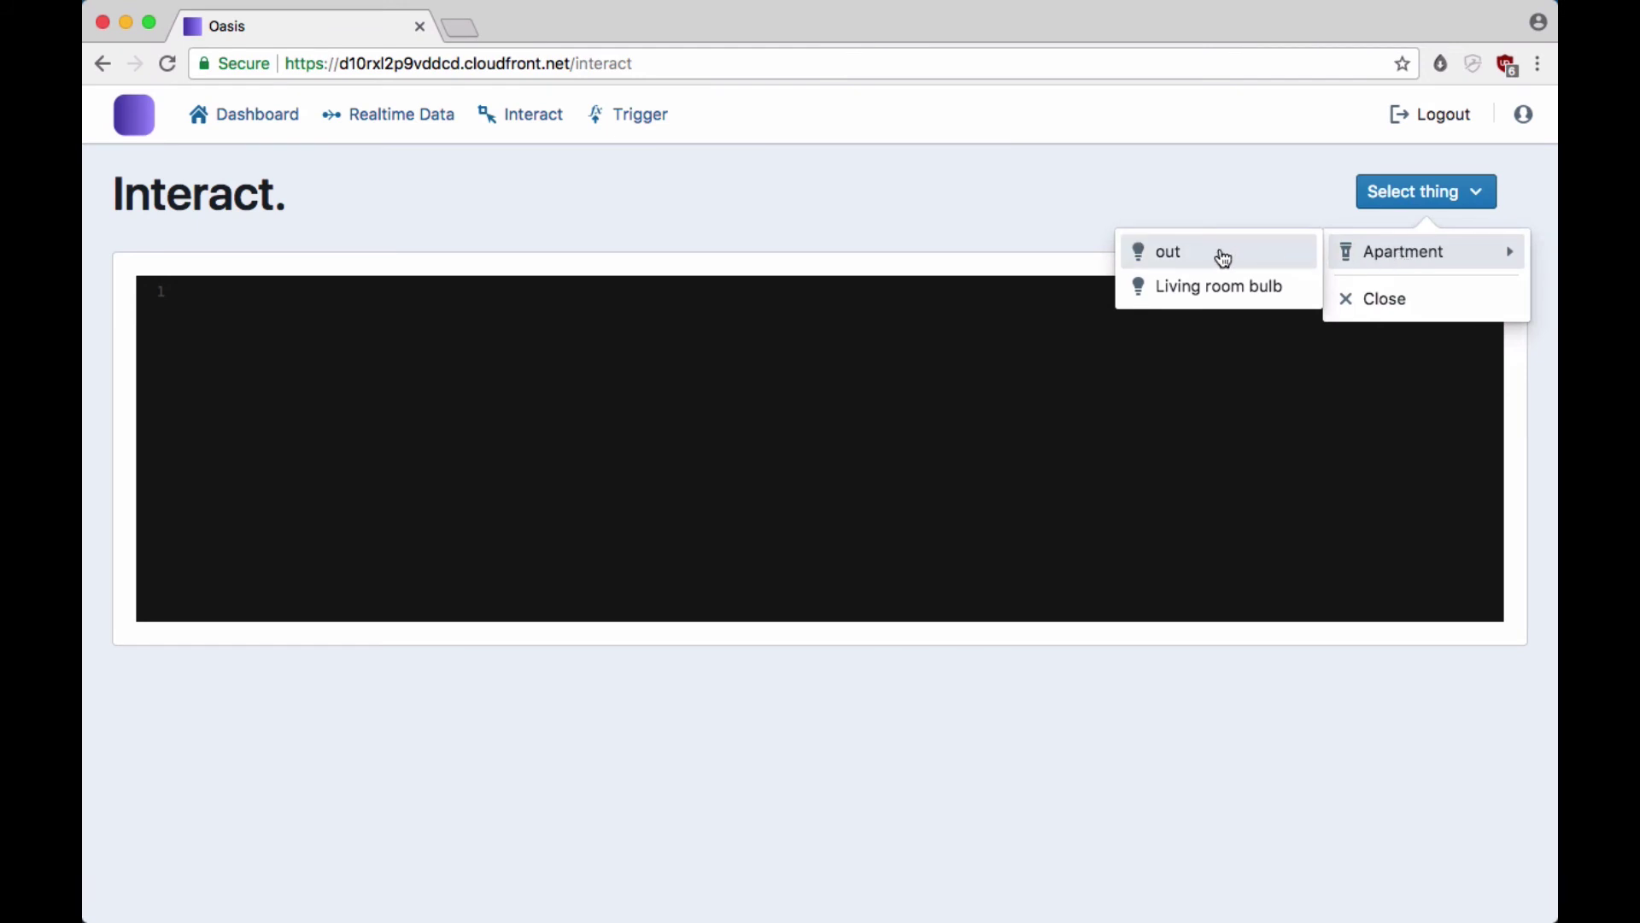
{"action": "left_click", "coordinate": [1171, 254]}
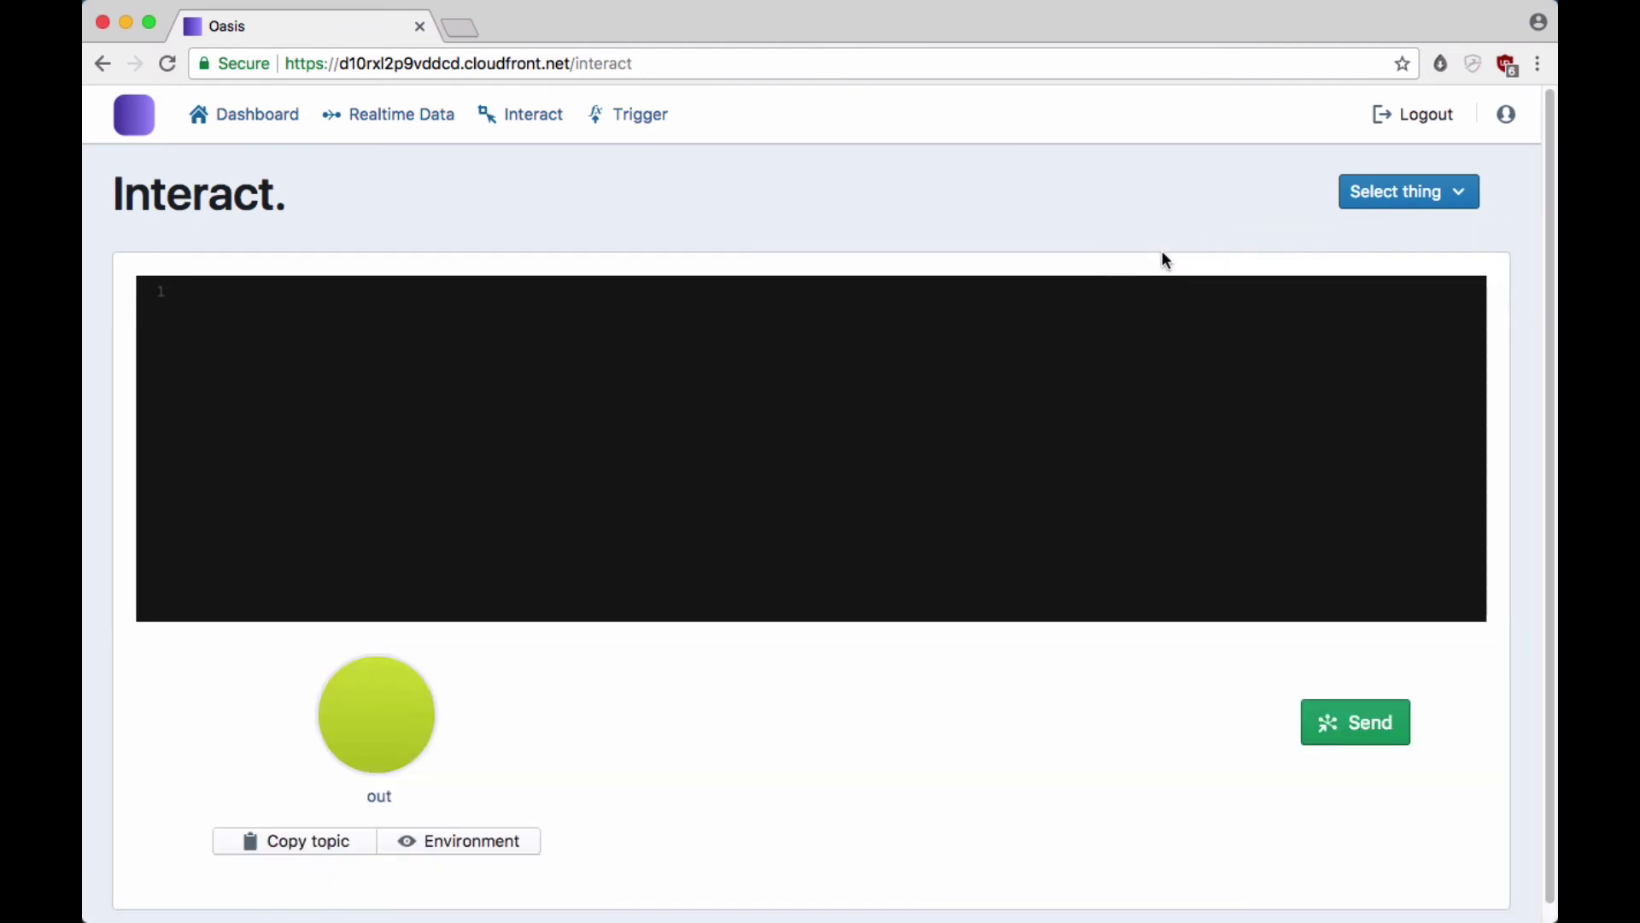
{"action": "left_click", "coordinate": [913, 320]}
{"action": "key", "text": "super+v"}
{"action": "left_click", "coordinate": [254, 313]}
{"action": "key", "text": "BackSpace"}
{"action": "type", "text": "9"}
{"action": "left_click", "coordinate": [699, 542]}
{"action": "left_click", "coordinate": [1362, 722]}
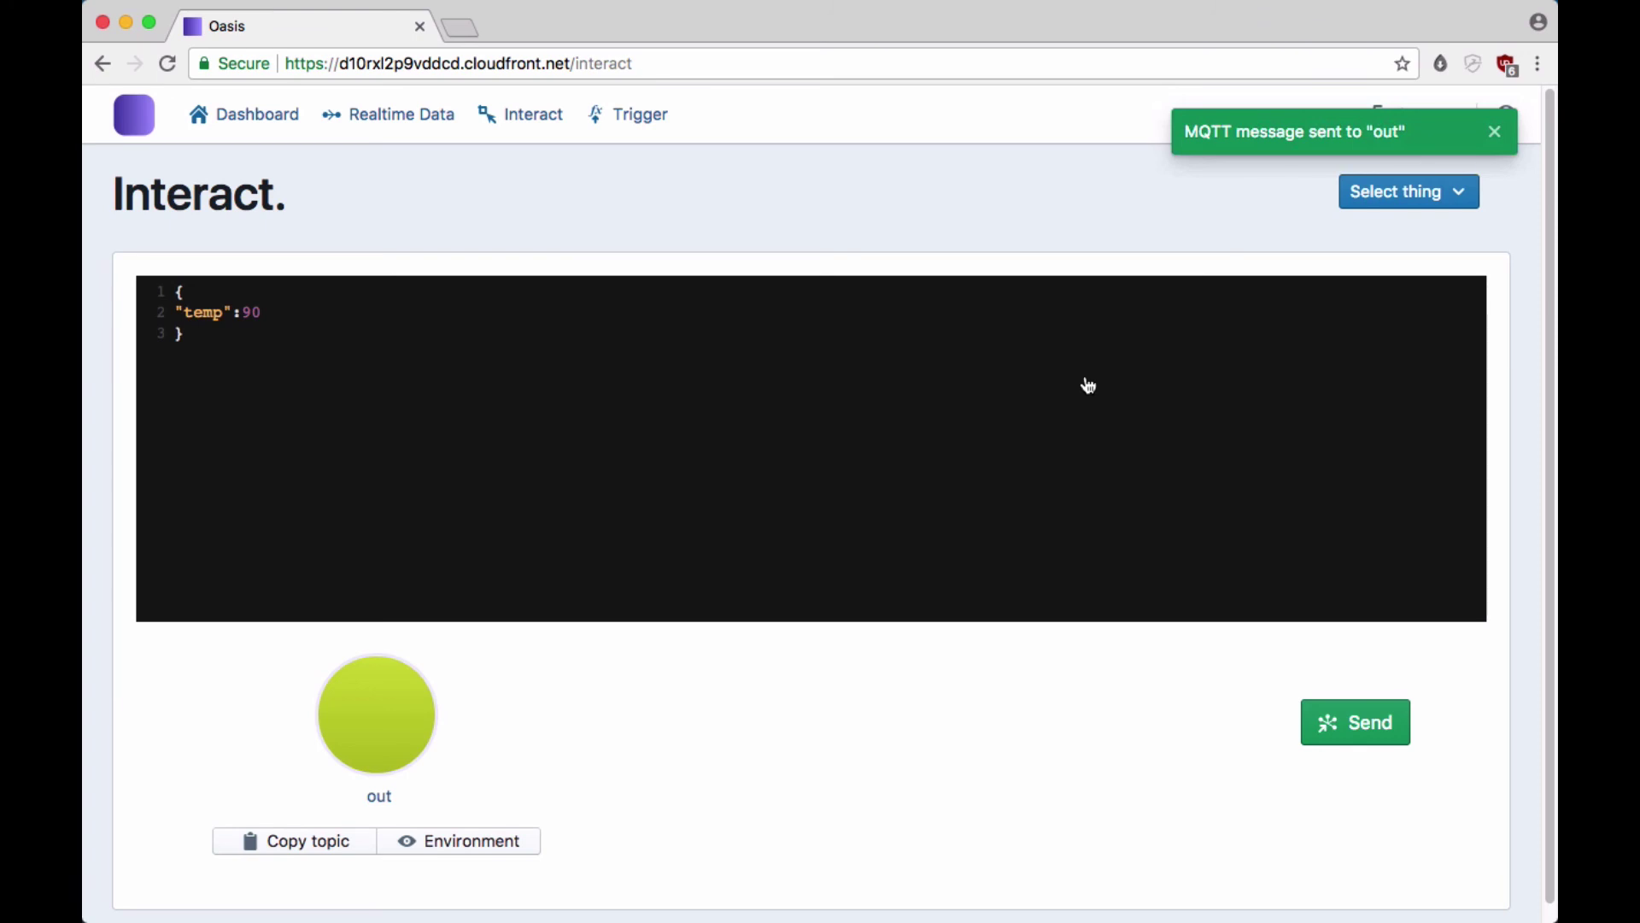
Switch to MQTT.fx to check the message received on the "out" subscription, and return to Oasis
{"action": "key", "text": "super+Tab"}
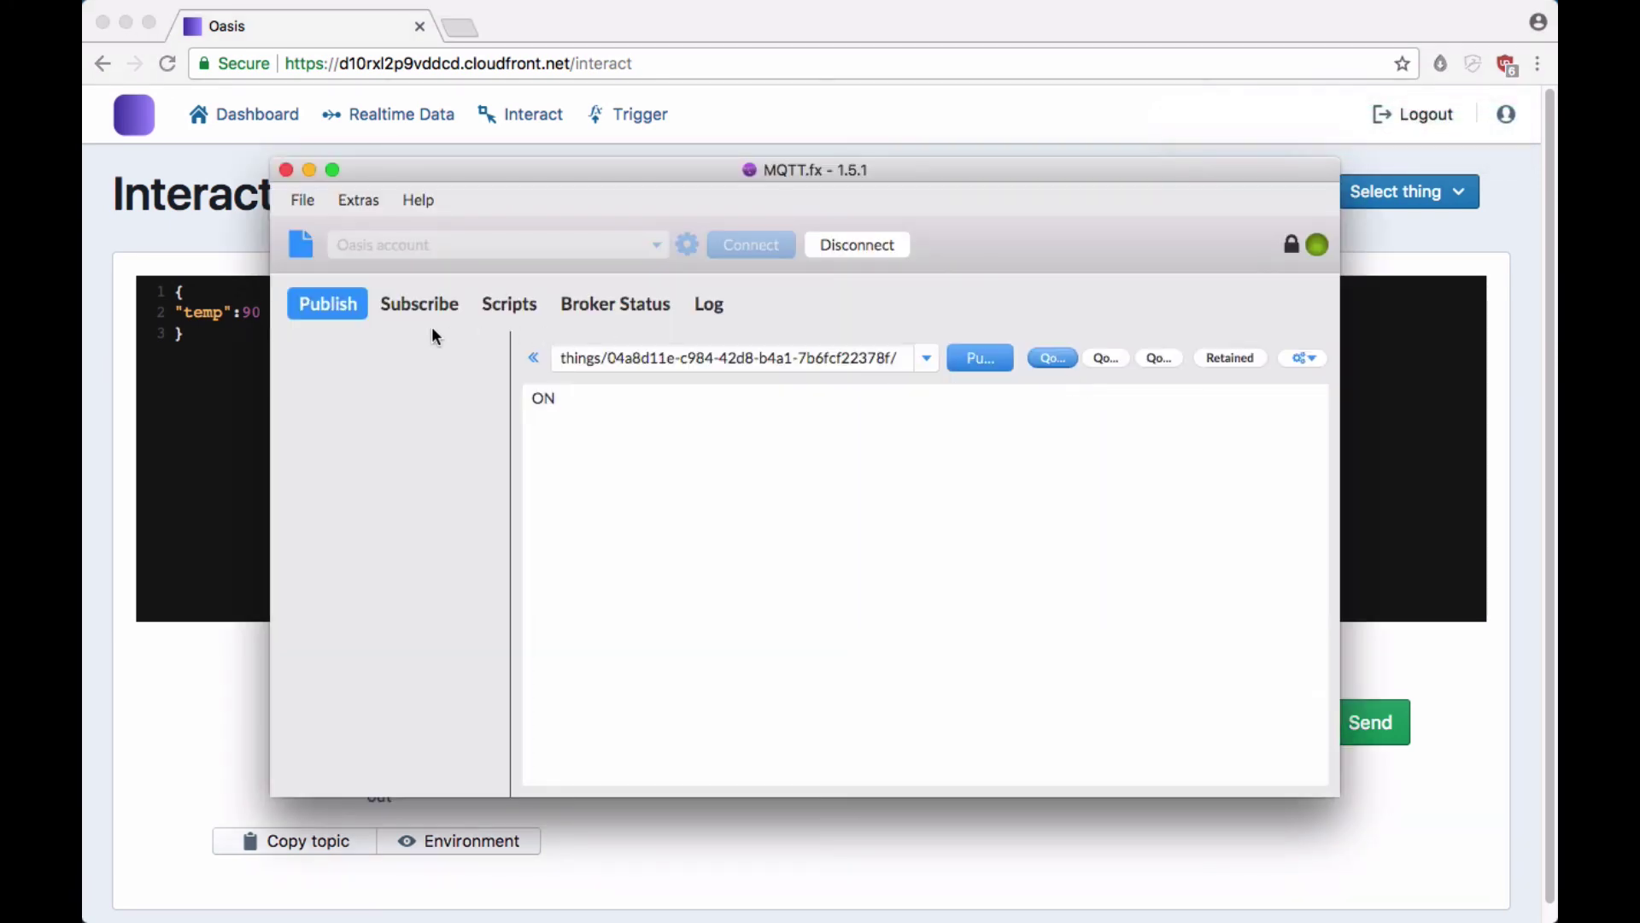
{"action": "left_click", "coordinate": [406, 306]}
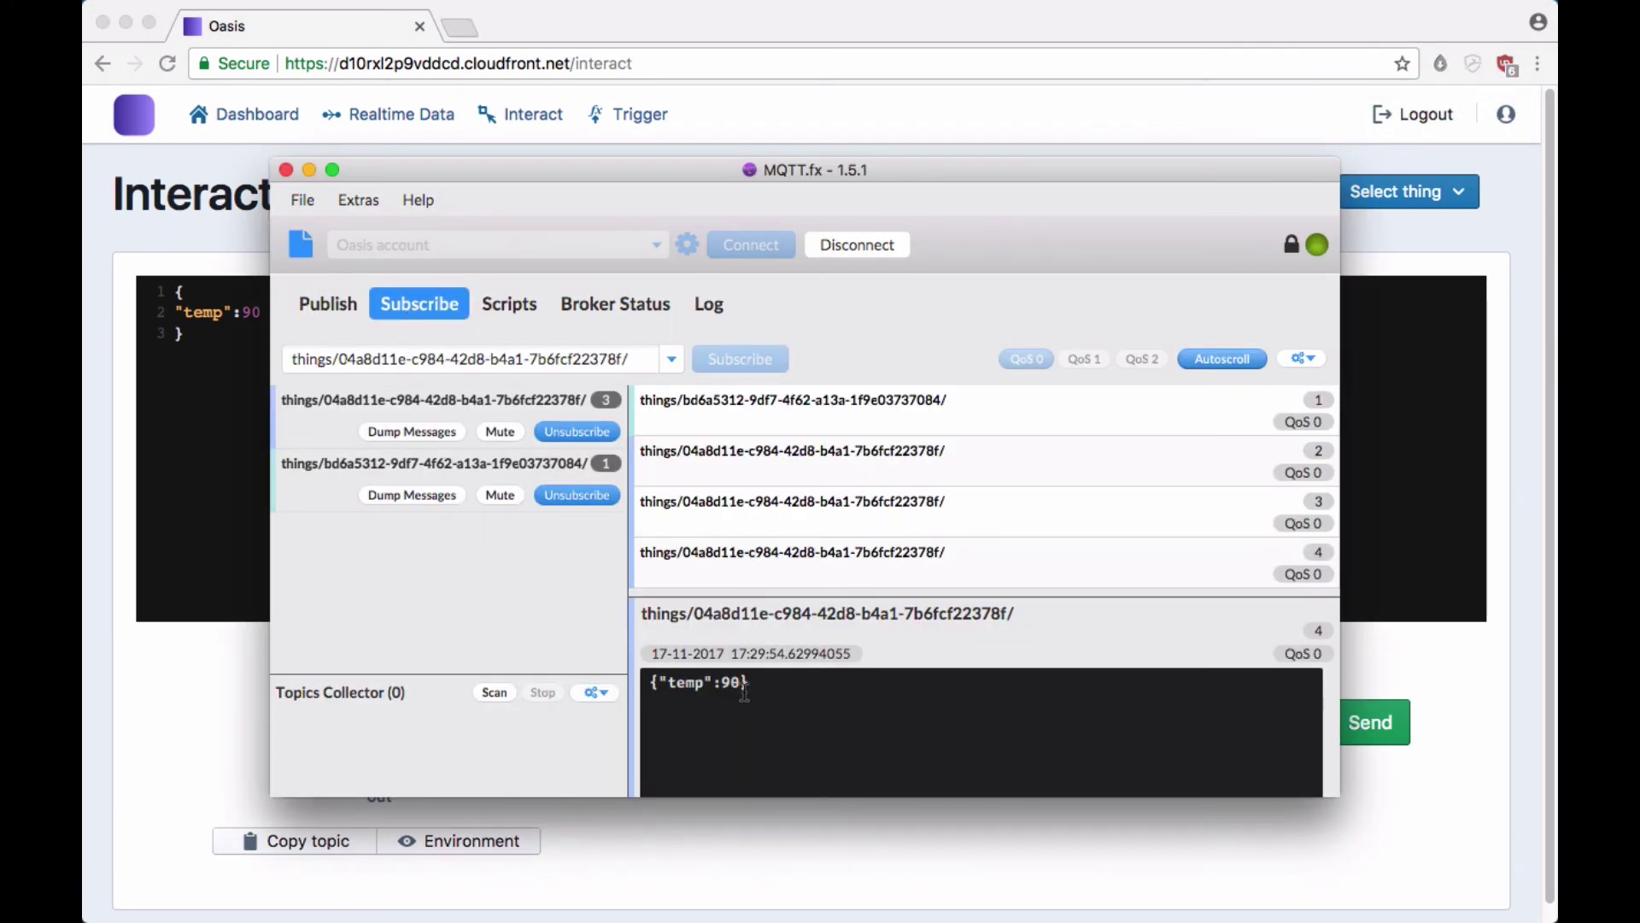
{"action": "left_click_drag", "start_coordinate": [746, 683], "coordinate": [651, 683]}
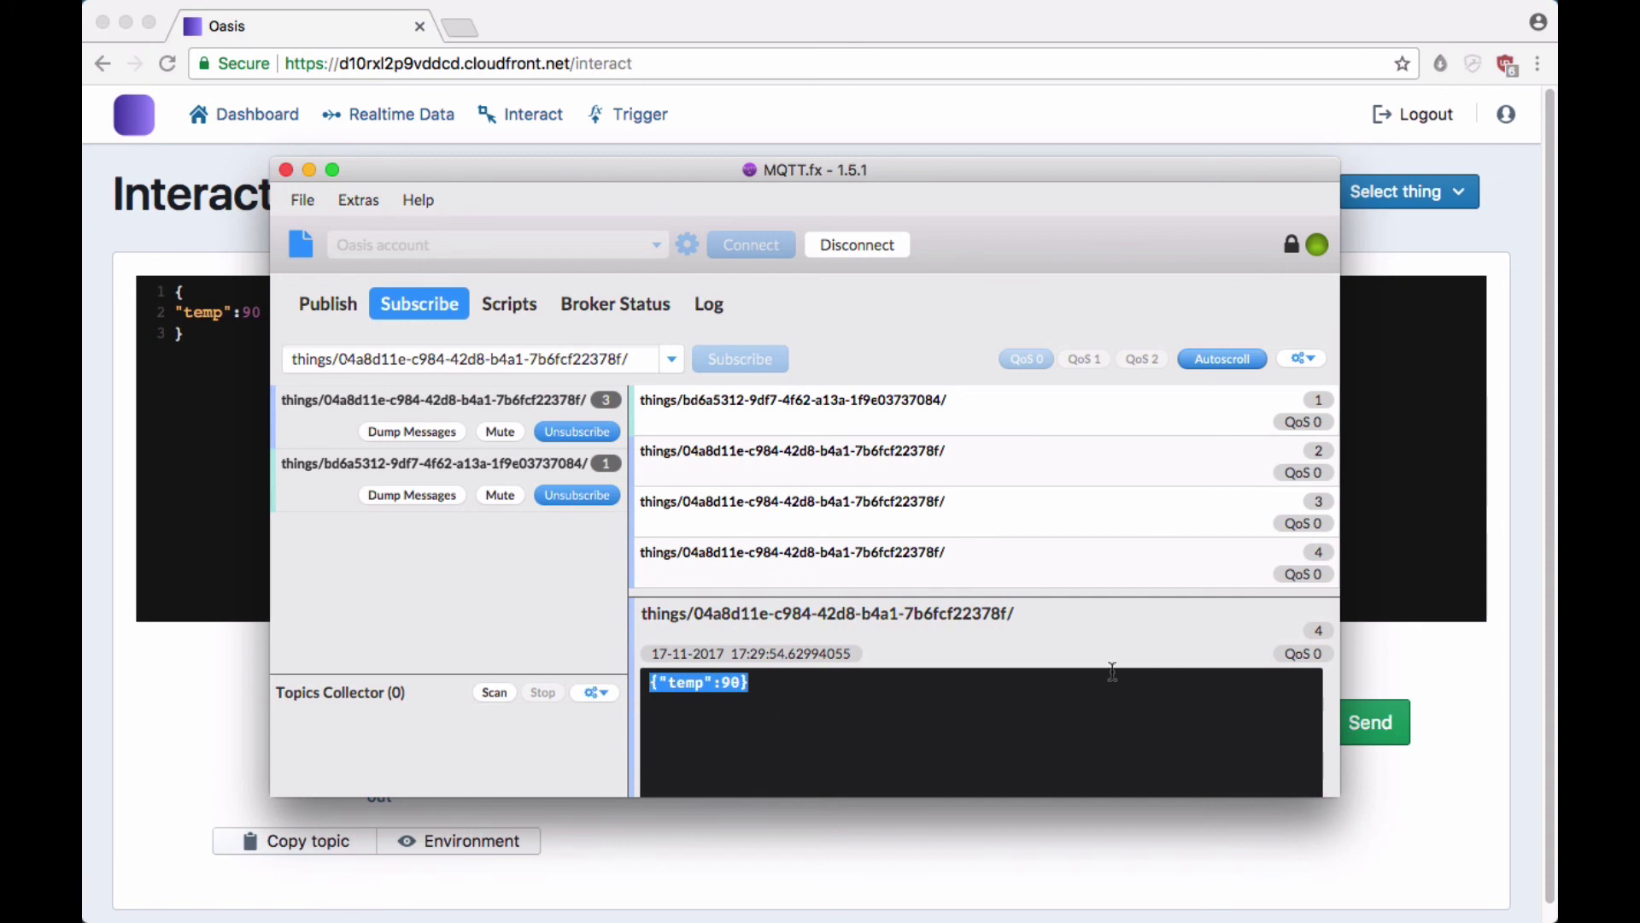
{"action": "left_click", "coordinate": [1418, 471]}
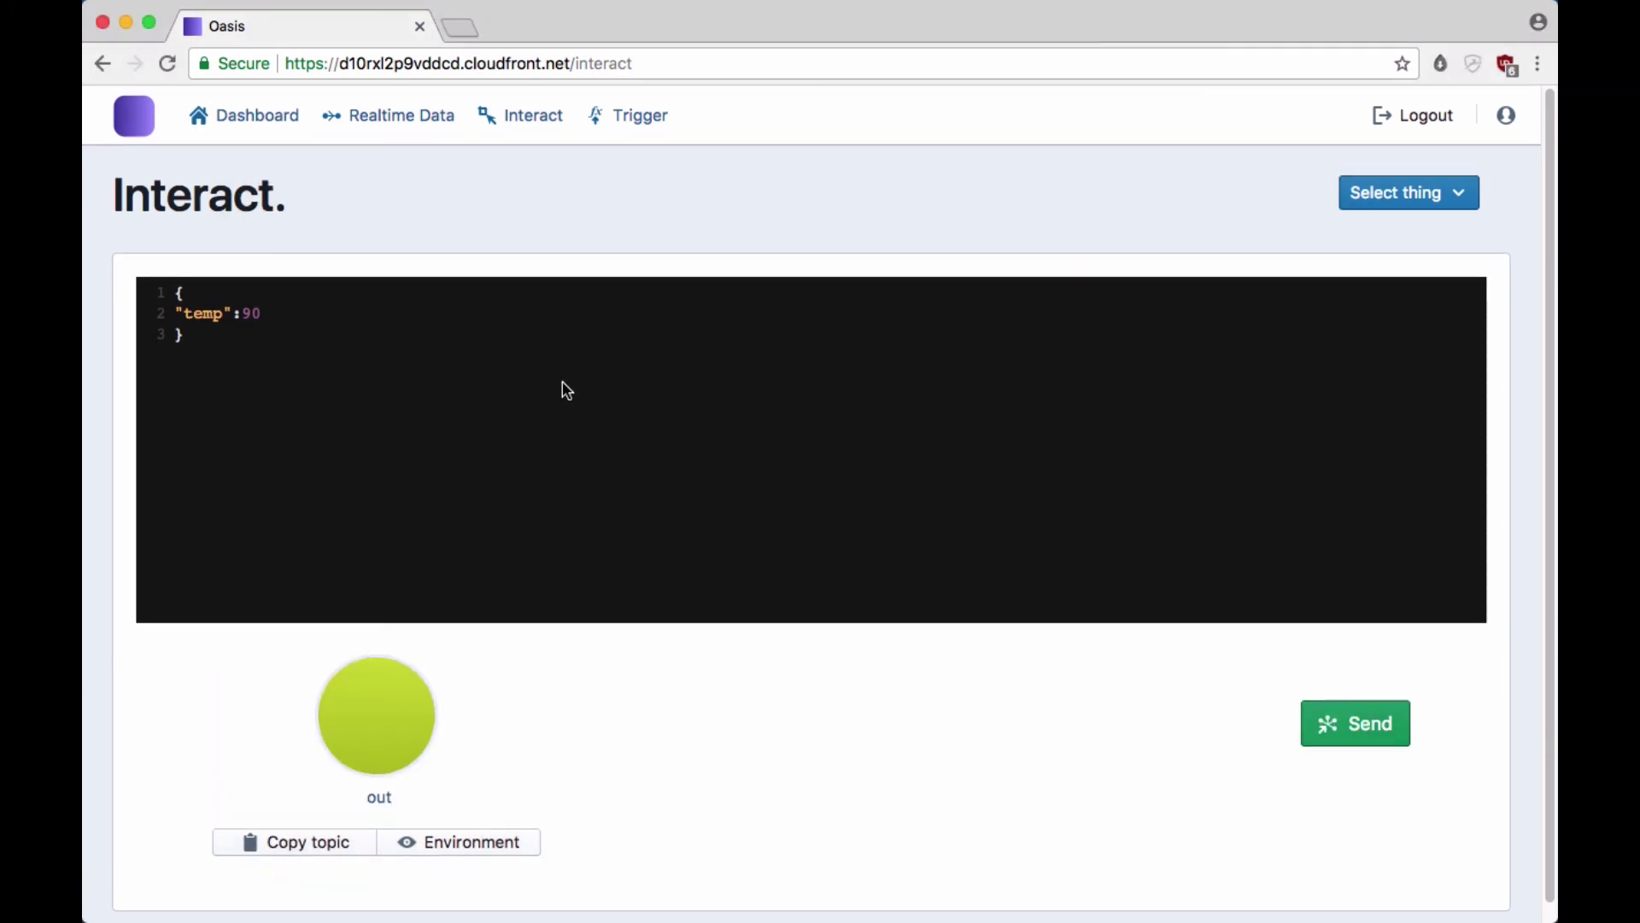
Start a new trigger for the Apartment's "out" sensor
{"action": "left_click", "coordinate": [621, 131]}
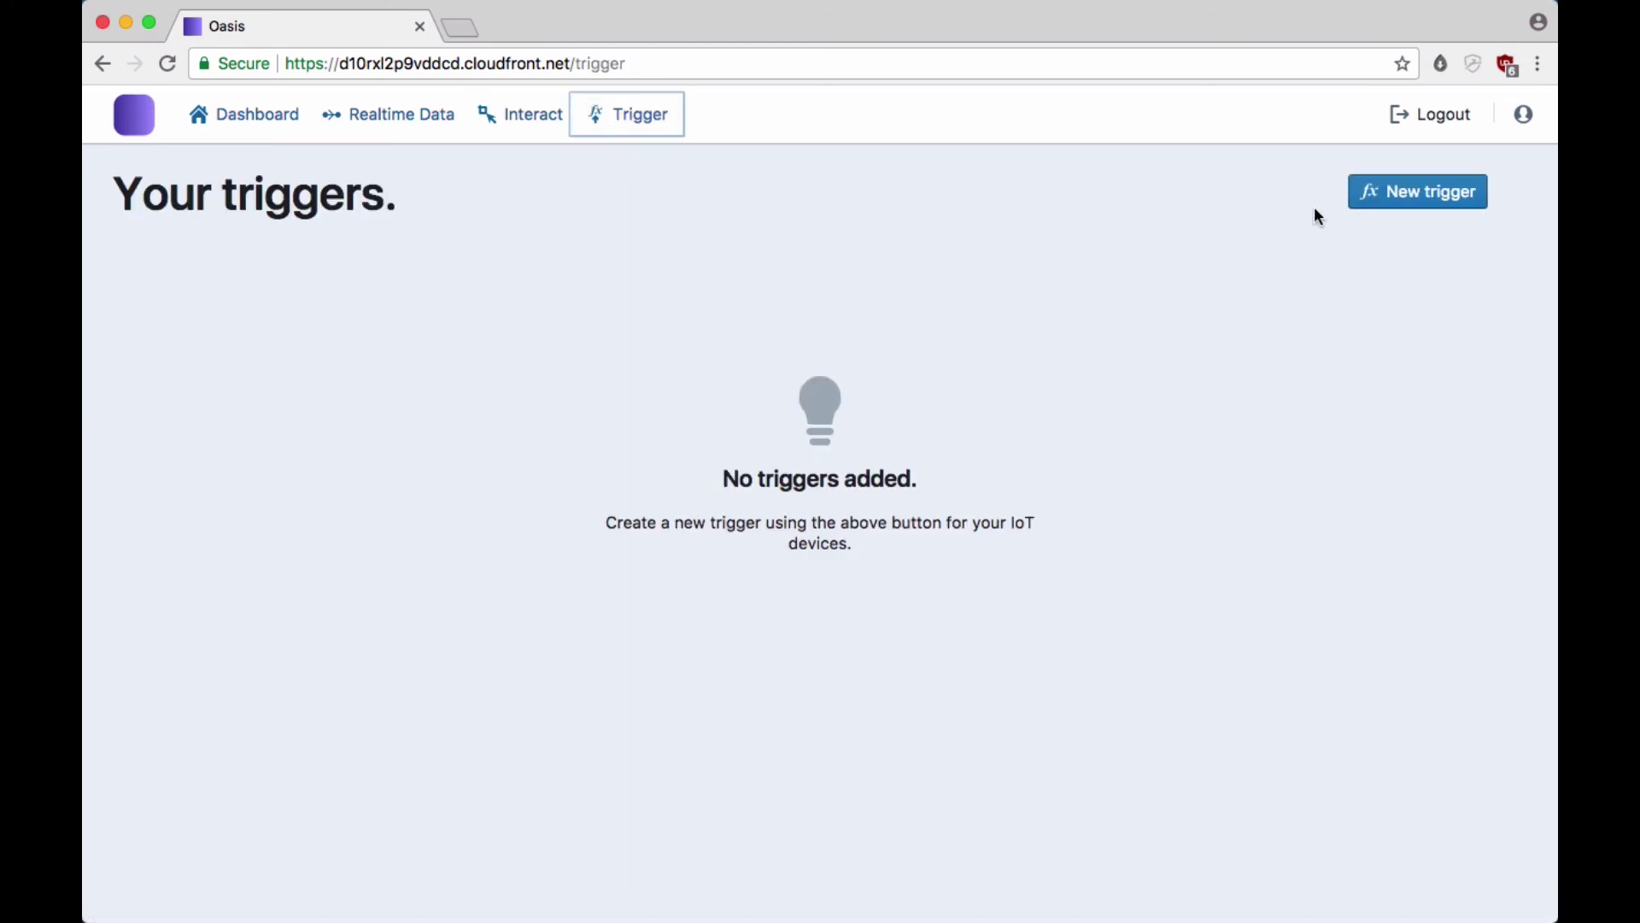
{"action": "left_click", "coordinate": [1408, 191]}
{"action": "mouse_move", "coordinate": [1427, 263]}
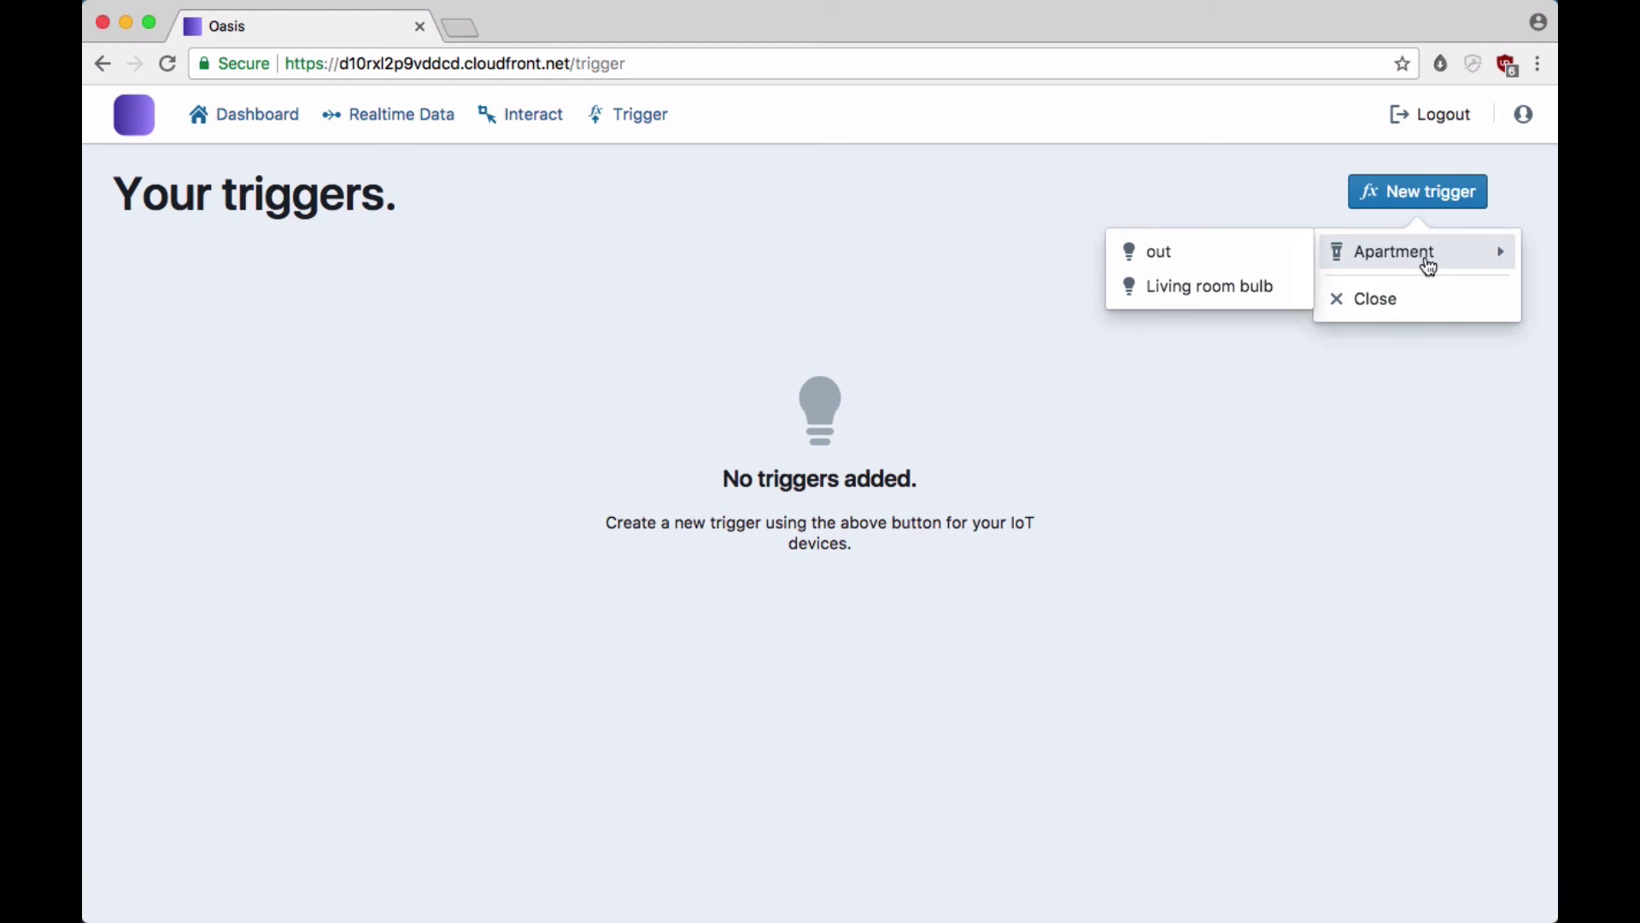
{"action": "left_click", "coordinate": [1165, 256]}
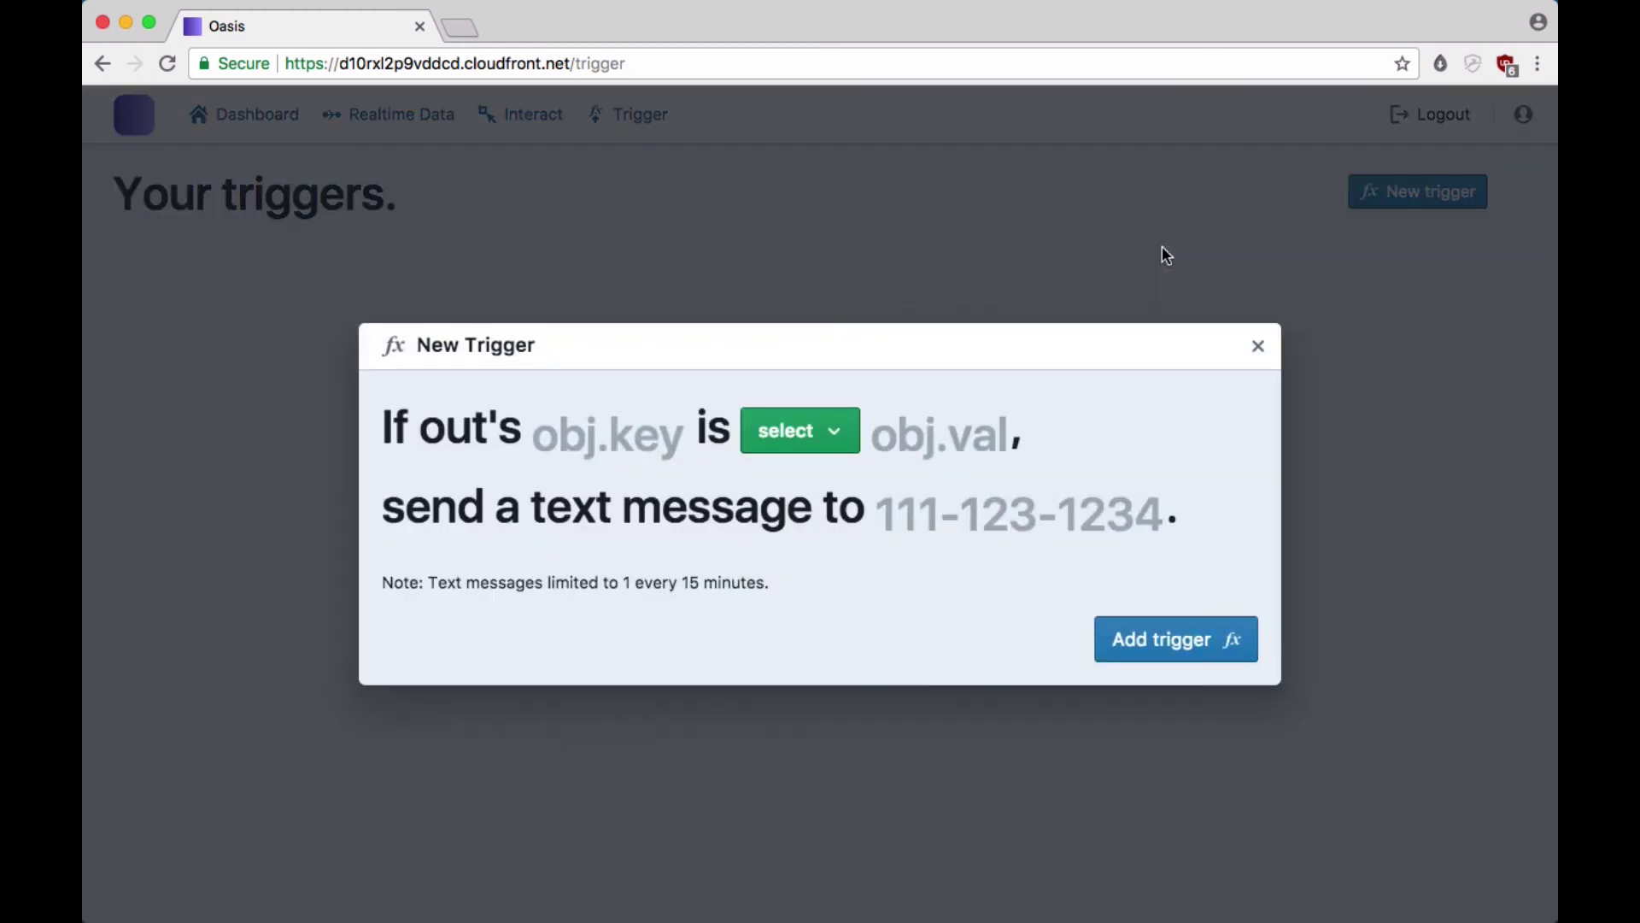
Set the trigger condition to temp > 80, enter the recipient's phone number for the text message, and add the trigger
{"action": "left_click", "coordinate": [570, 434]}
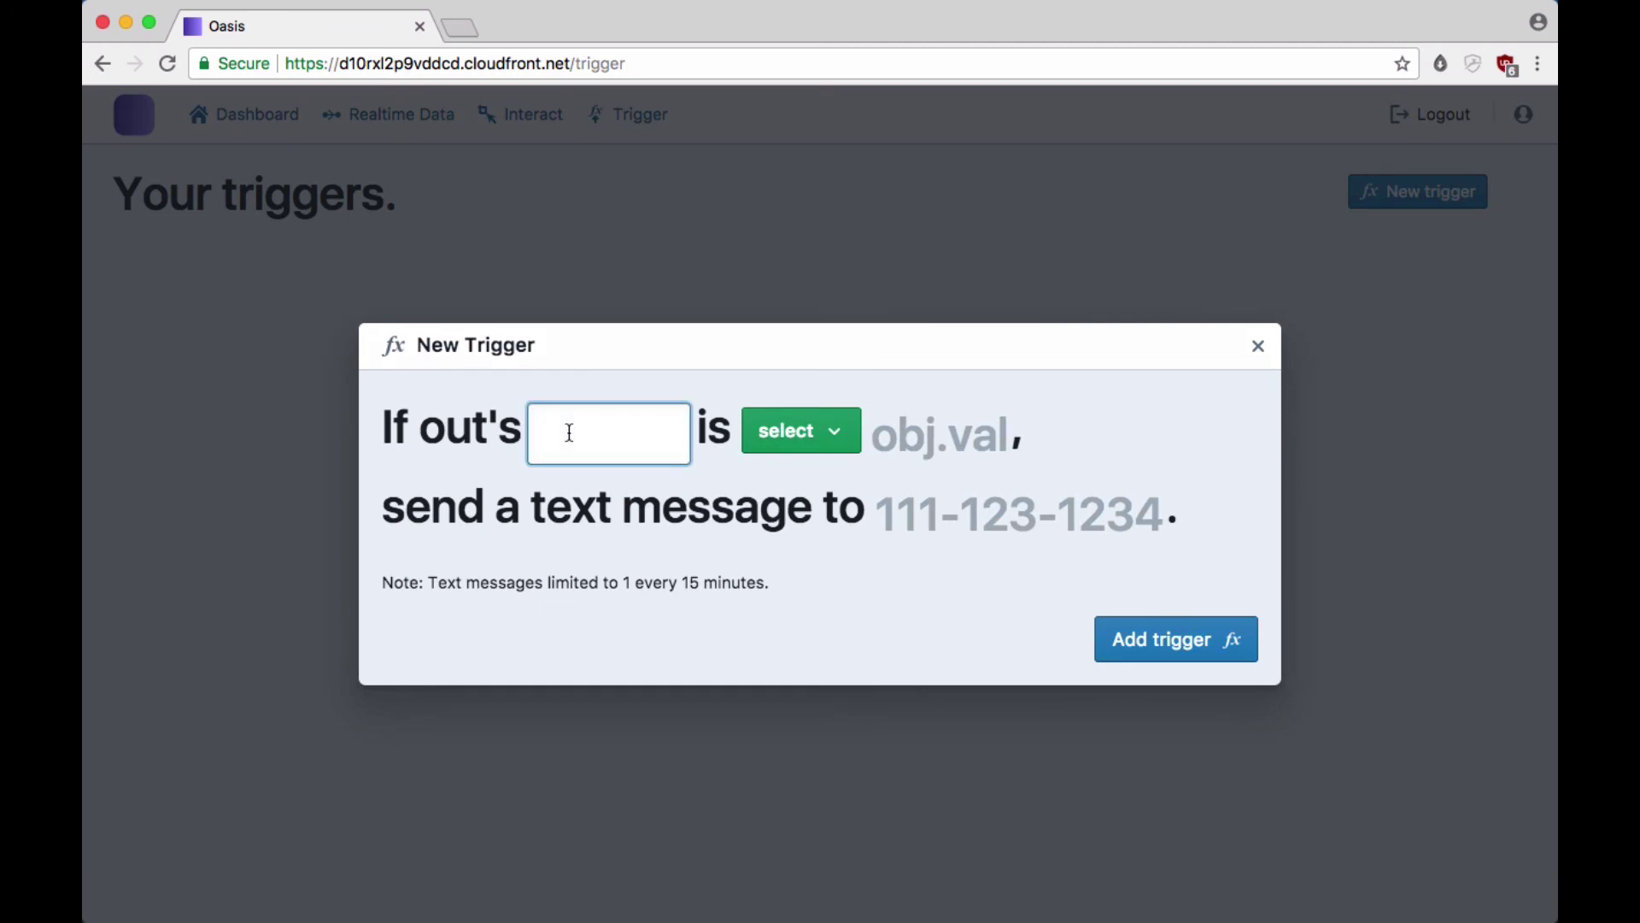
{"action": "type", "text": "temp"}
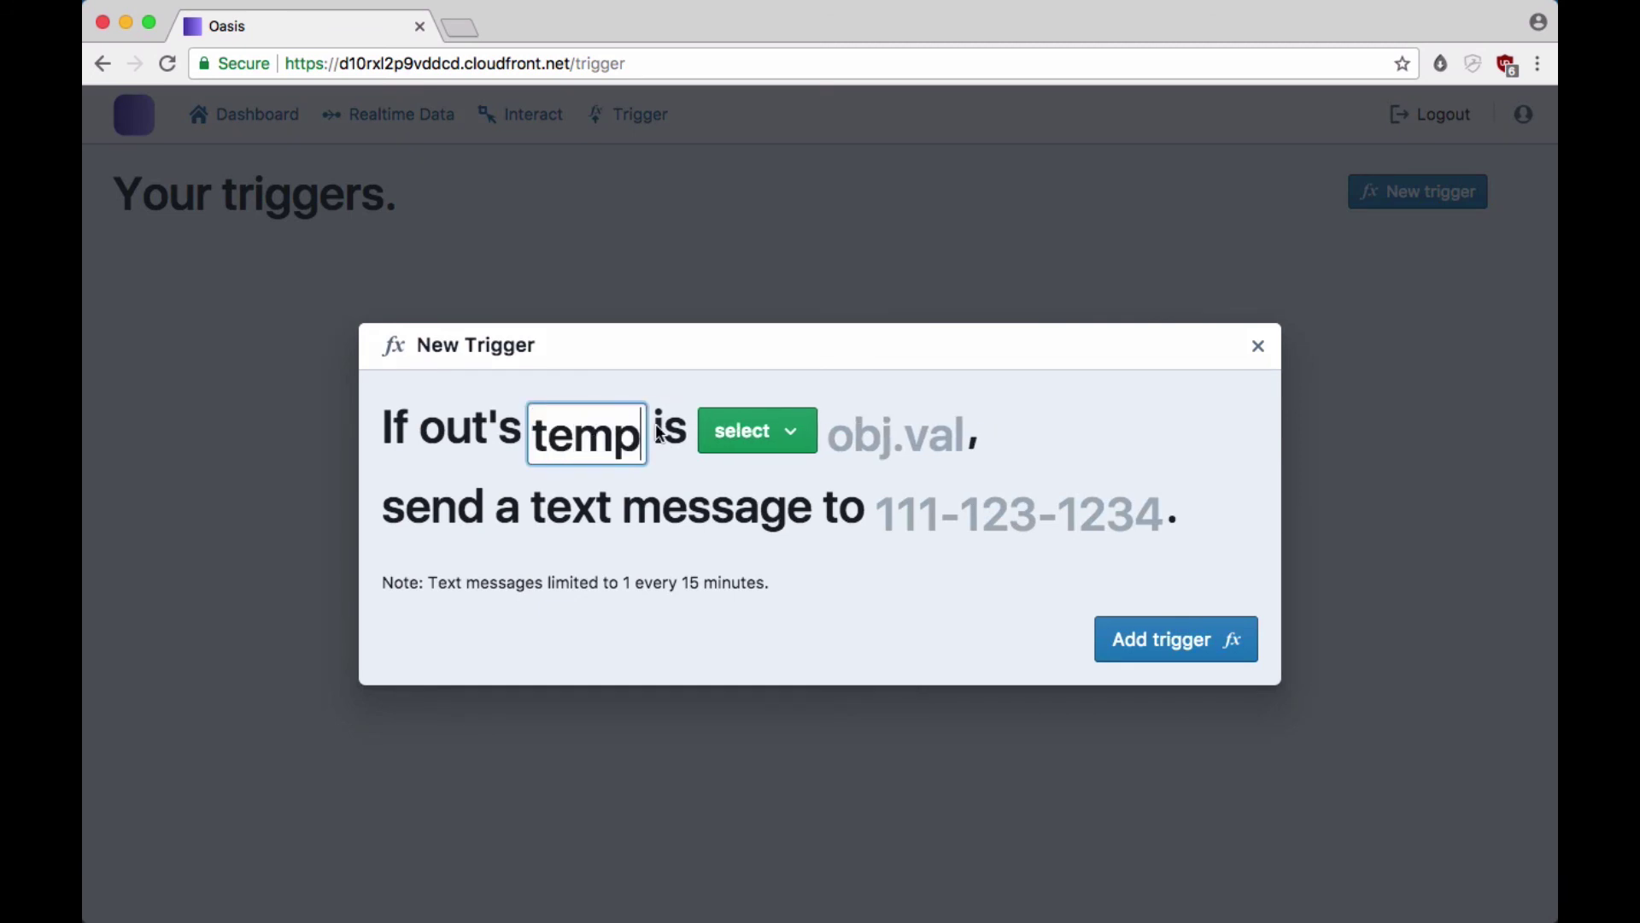
{"action": "left_click", "coordinate": [775, 433]}
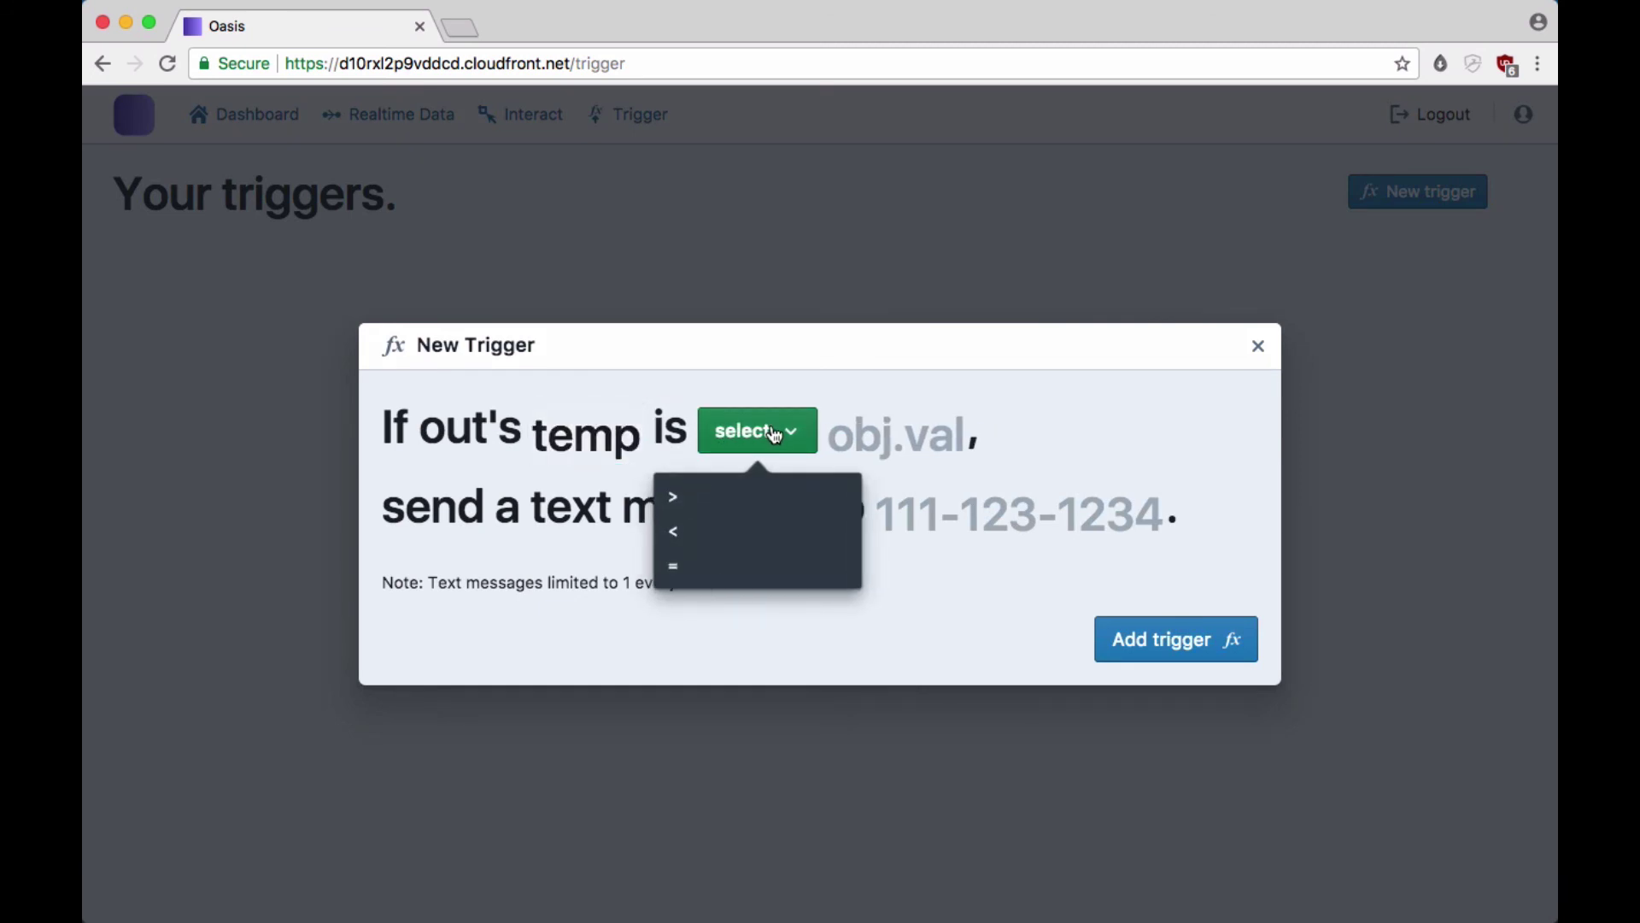
{"action": "left_click", "coordinate": [760, 500]}
{"action": "left_click", "coordinate": [849, 431]}
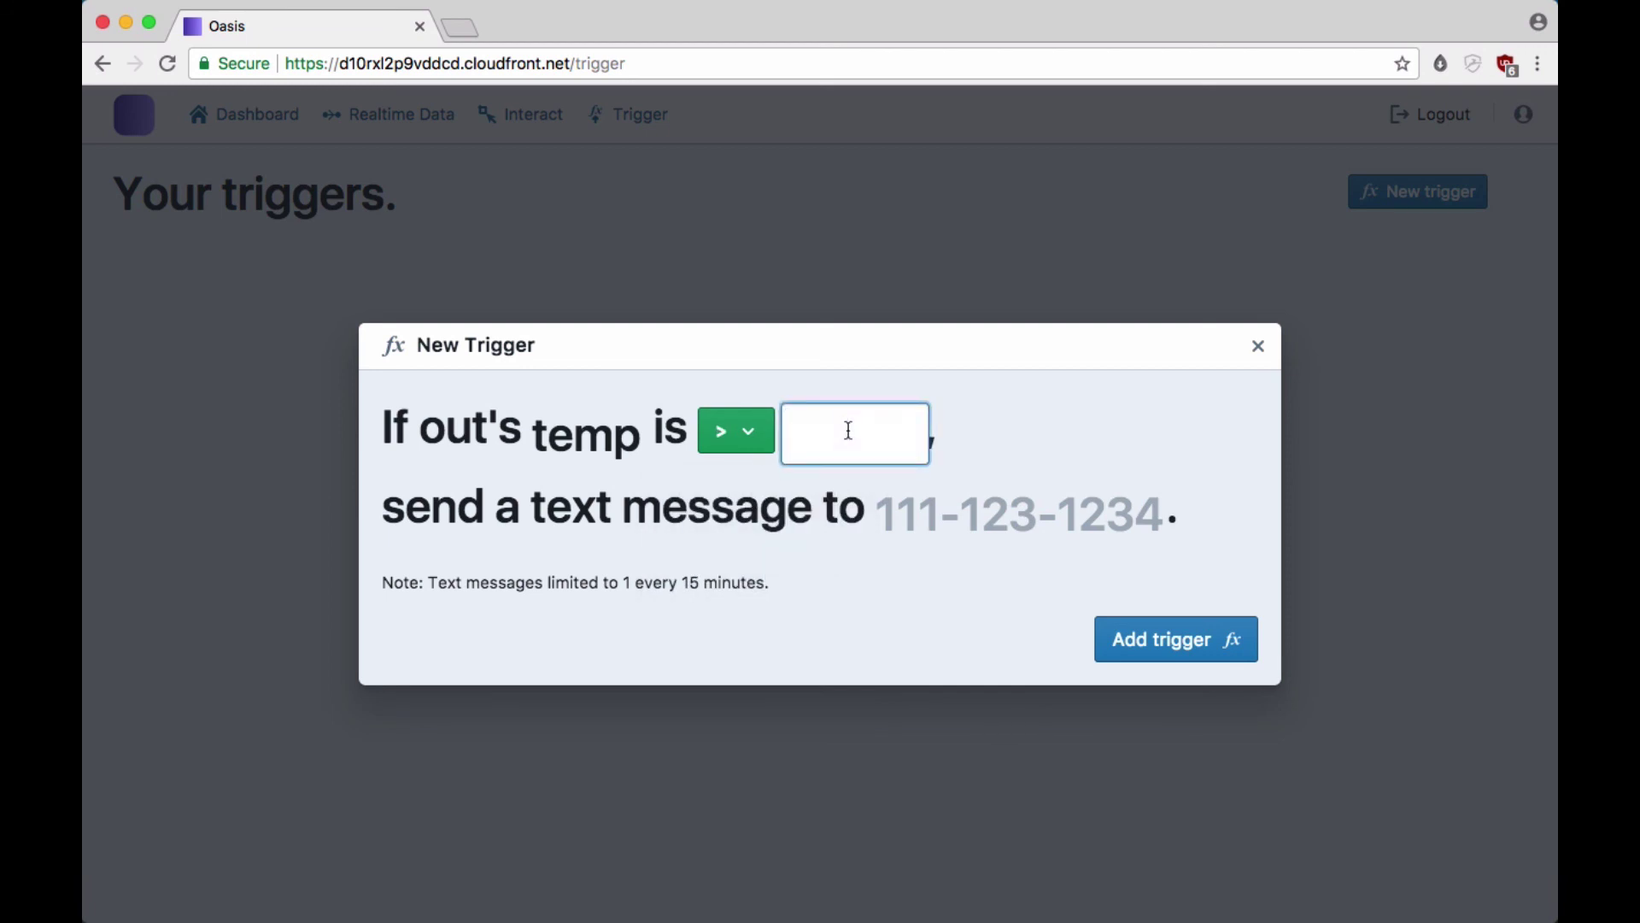
{"action": "type", "text": "80"}
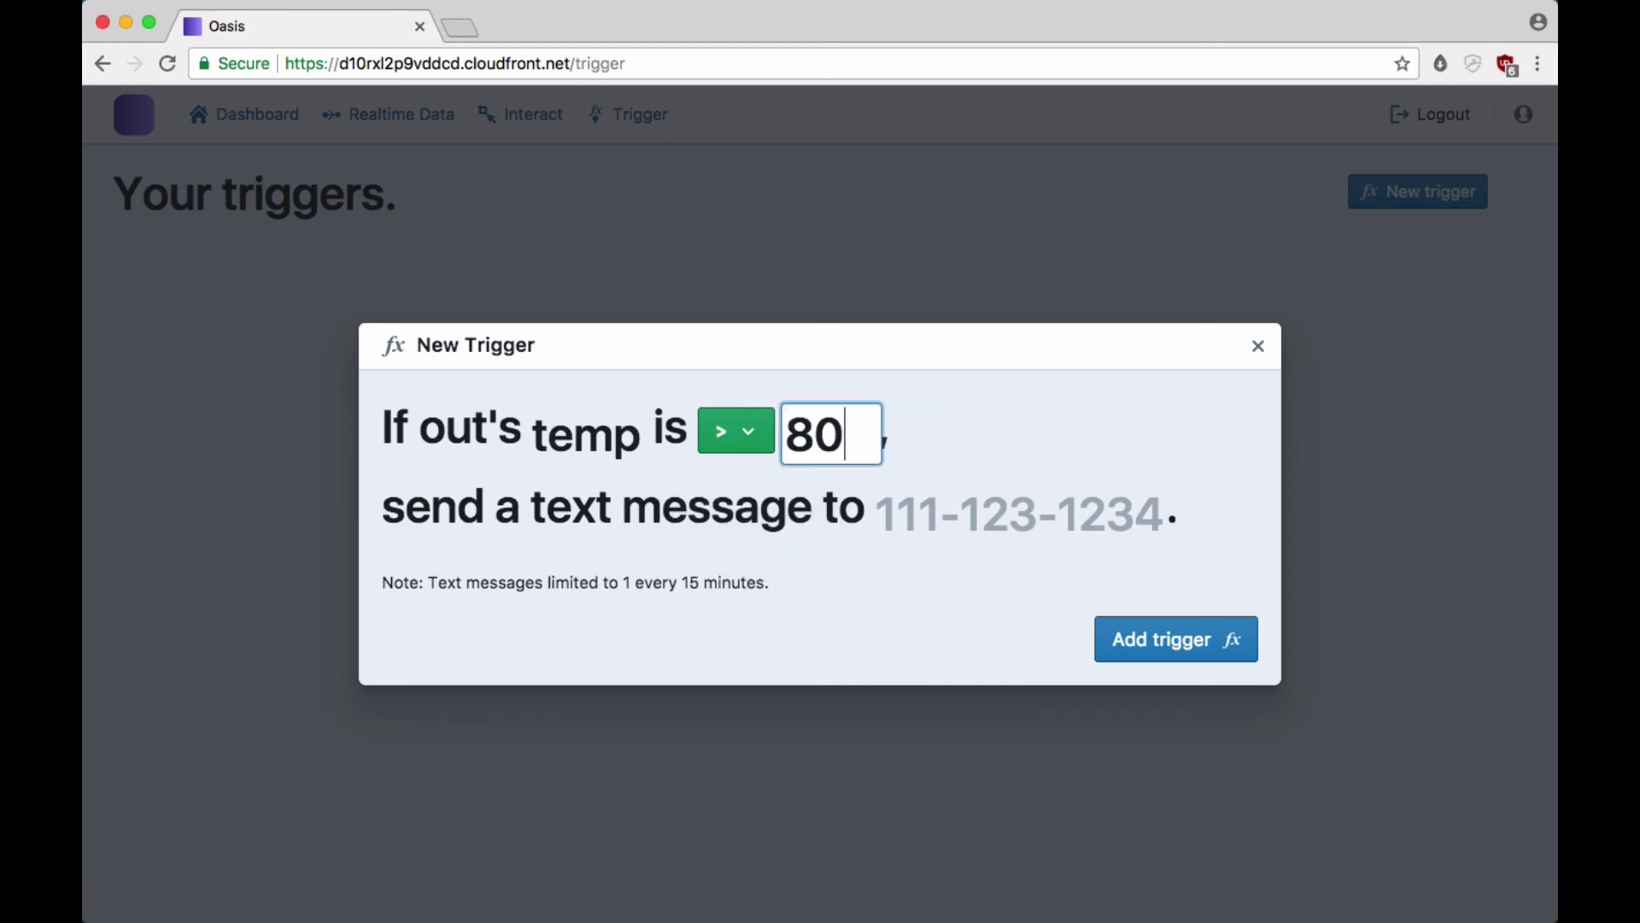
{"action": "left_click", "coordinate": [952, 513]}
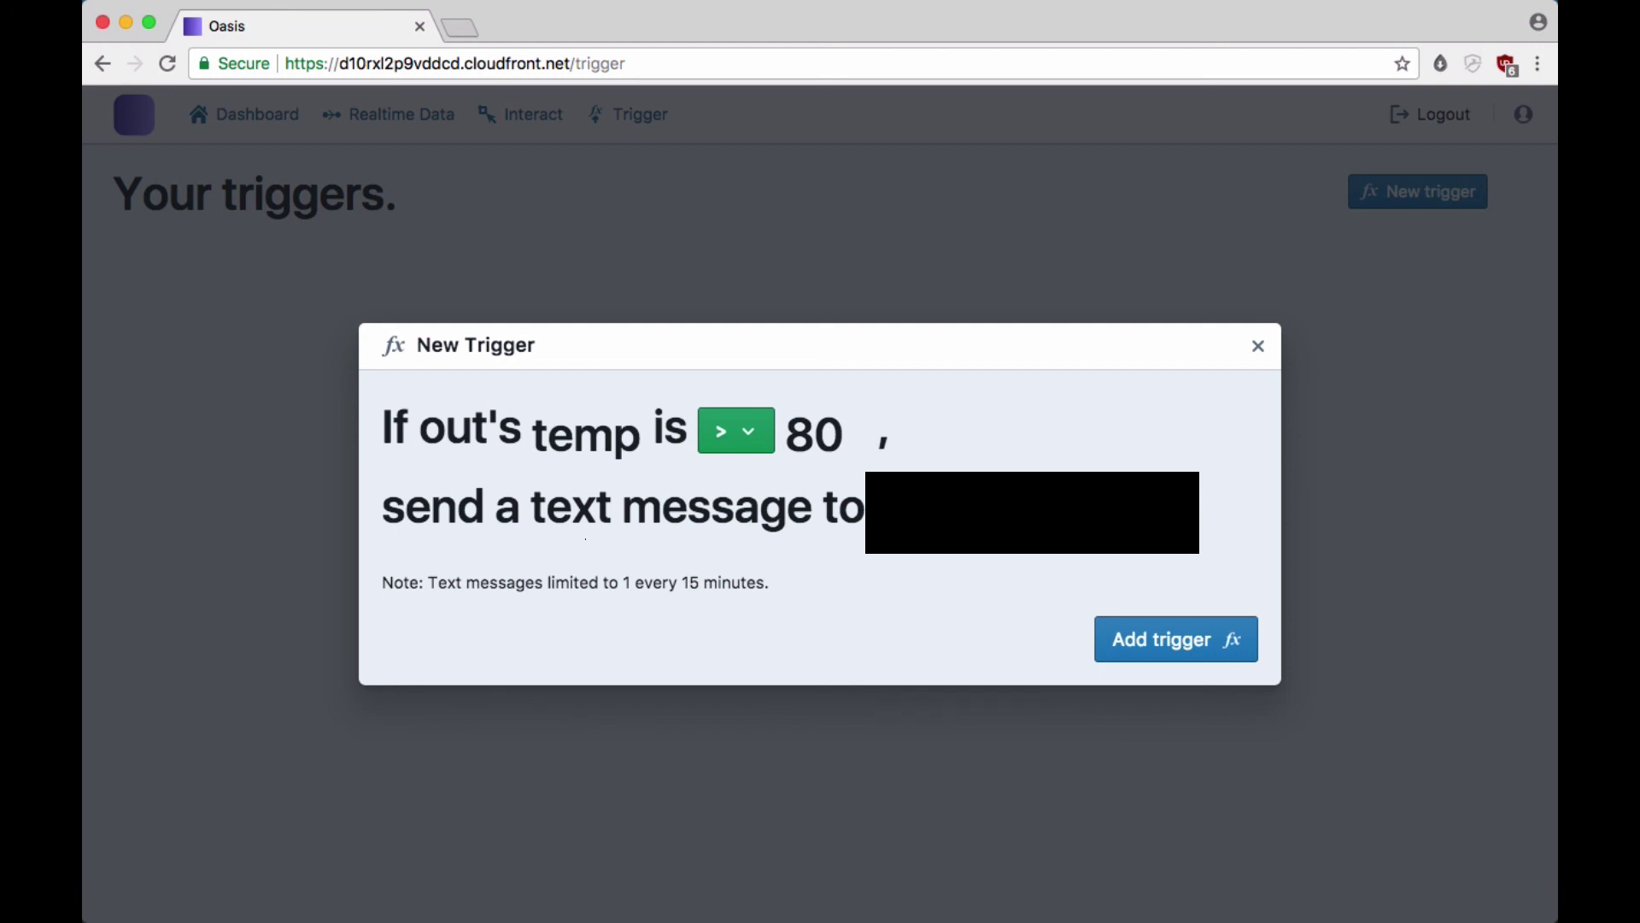
{"action": "left_click", "coordinate": [1137, 639]}
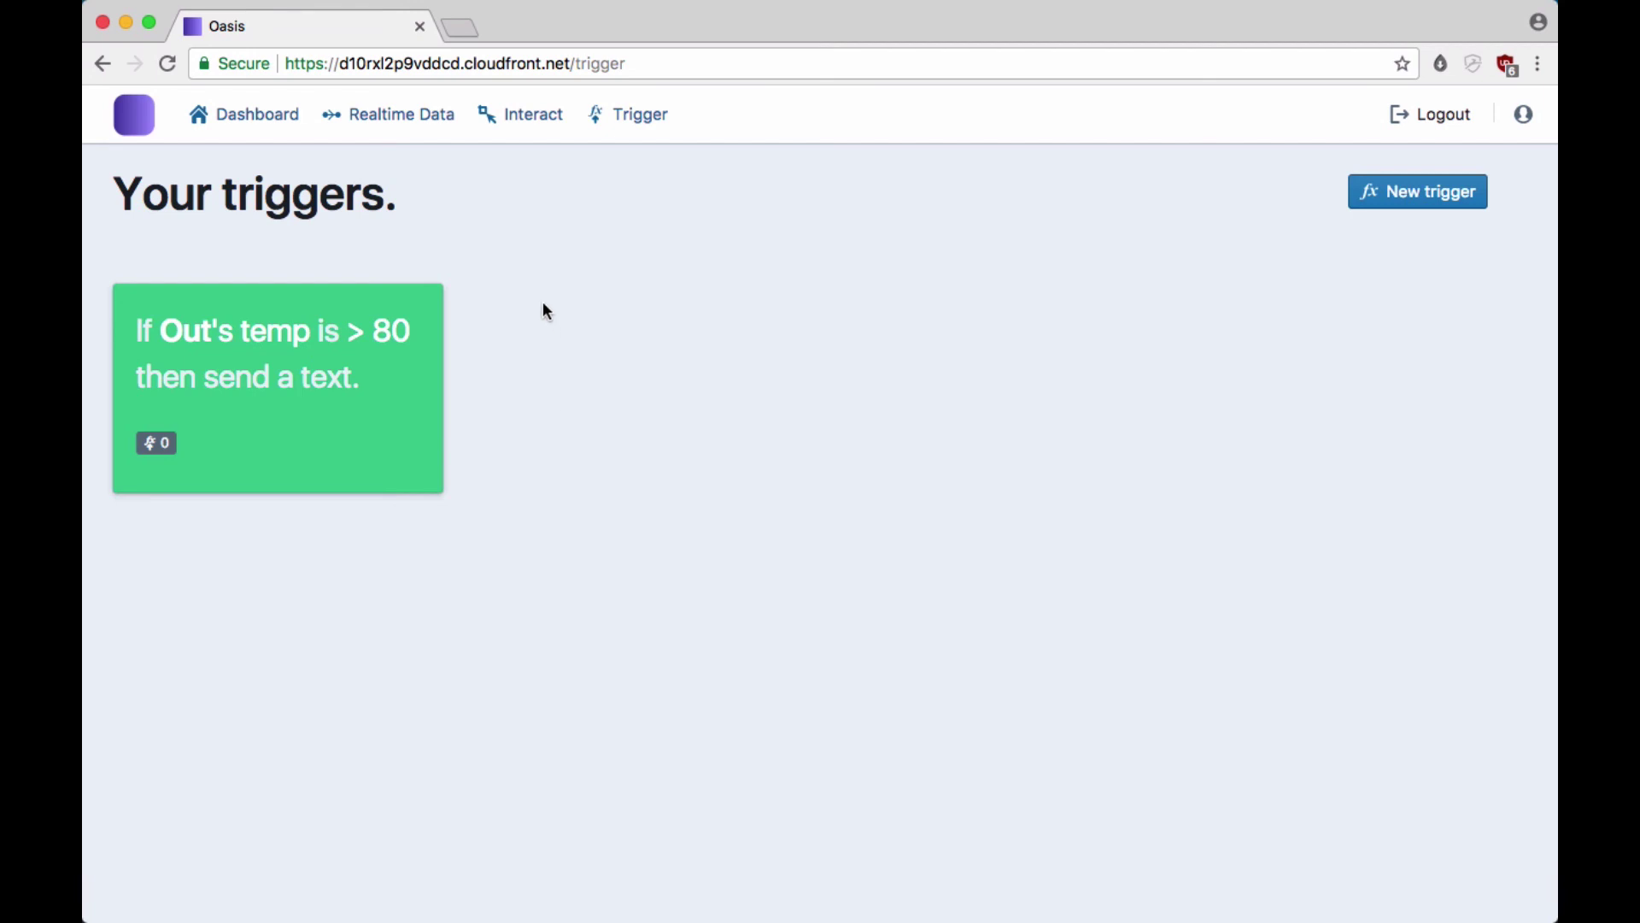
Send the JSON message {"temp":100} to the Apartment's "out" sensor from the Interact page
{"action": "left_click", "coordinate": [521, 129]}
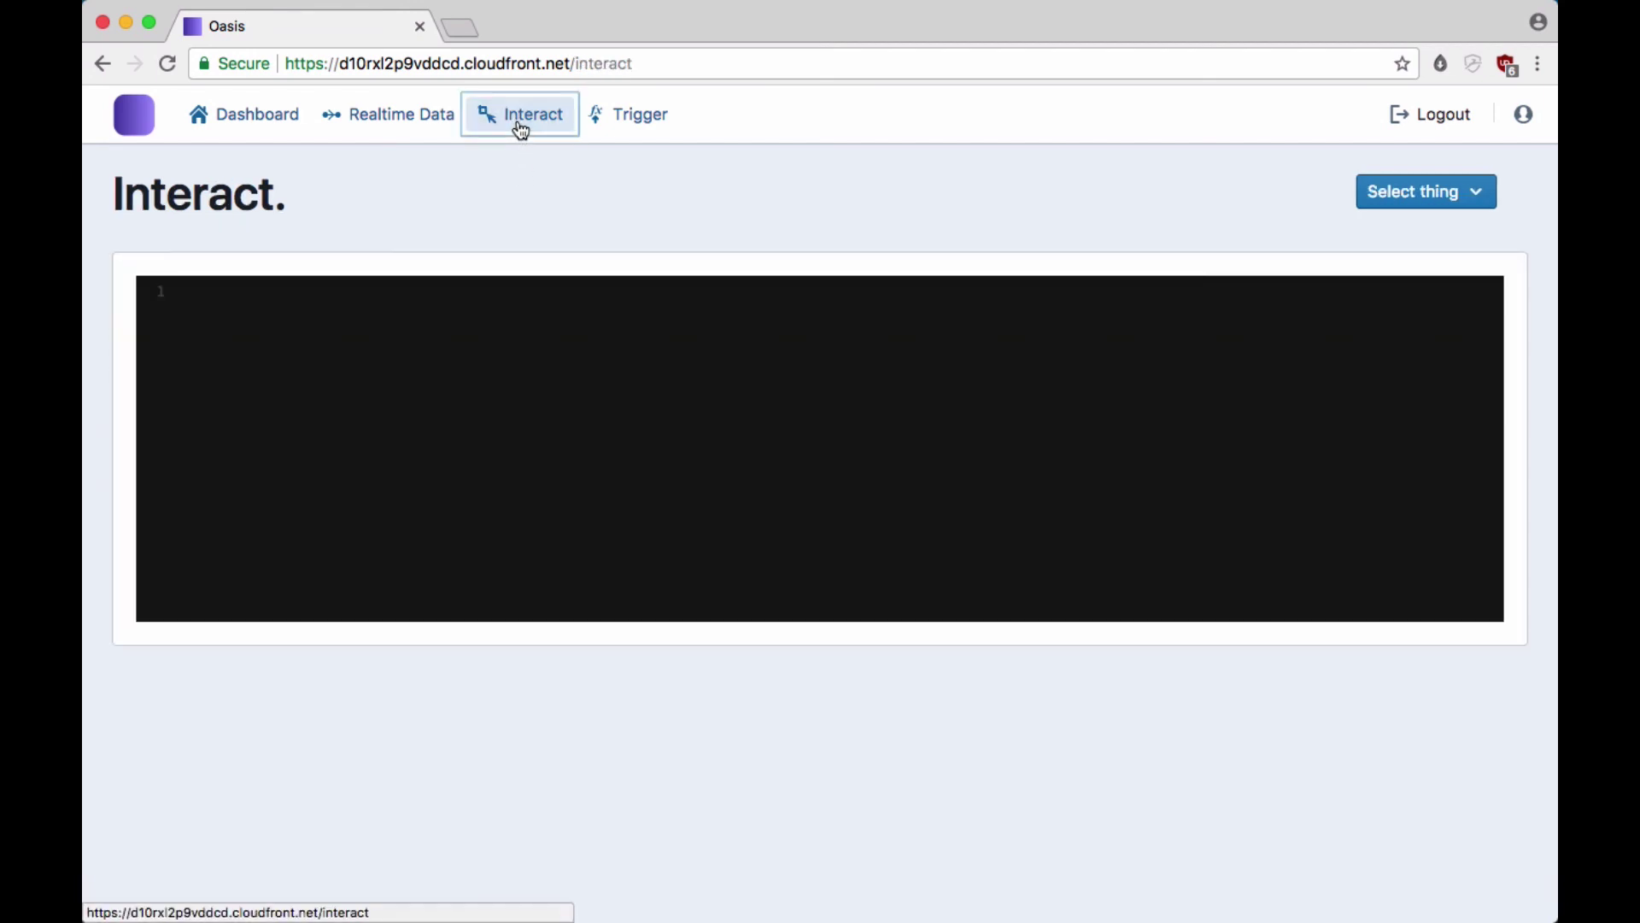
{"action": "left_click", "coordinate": [490, 388]}
{"action": "left_click", "coordinate": [1386, 202]}
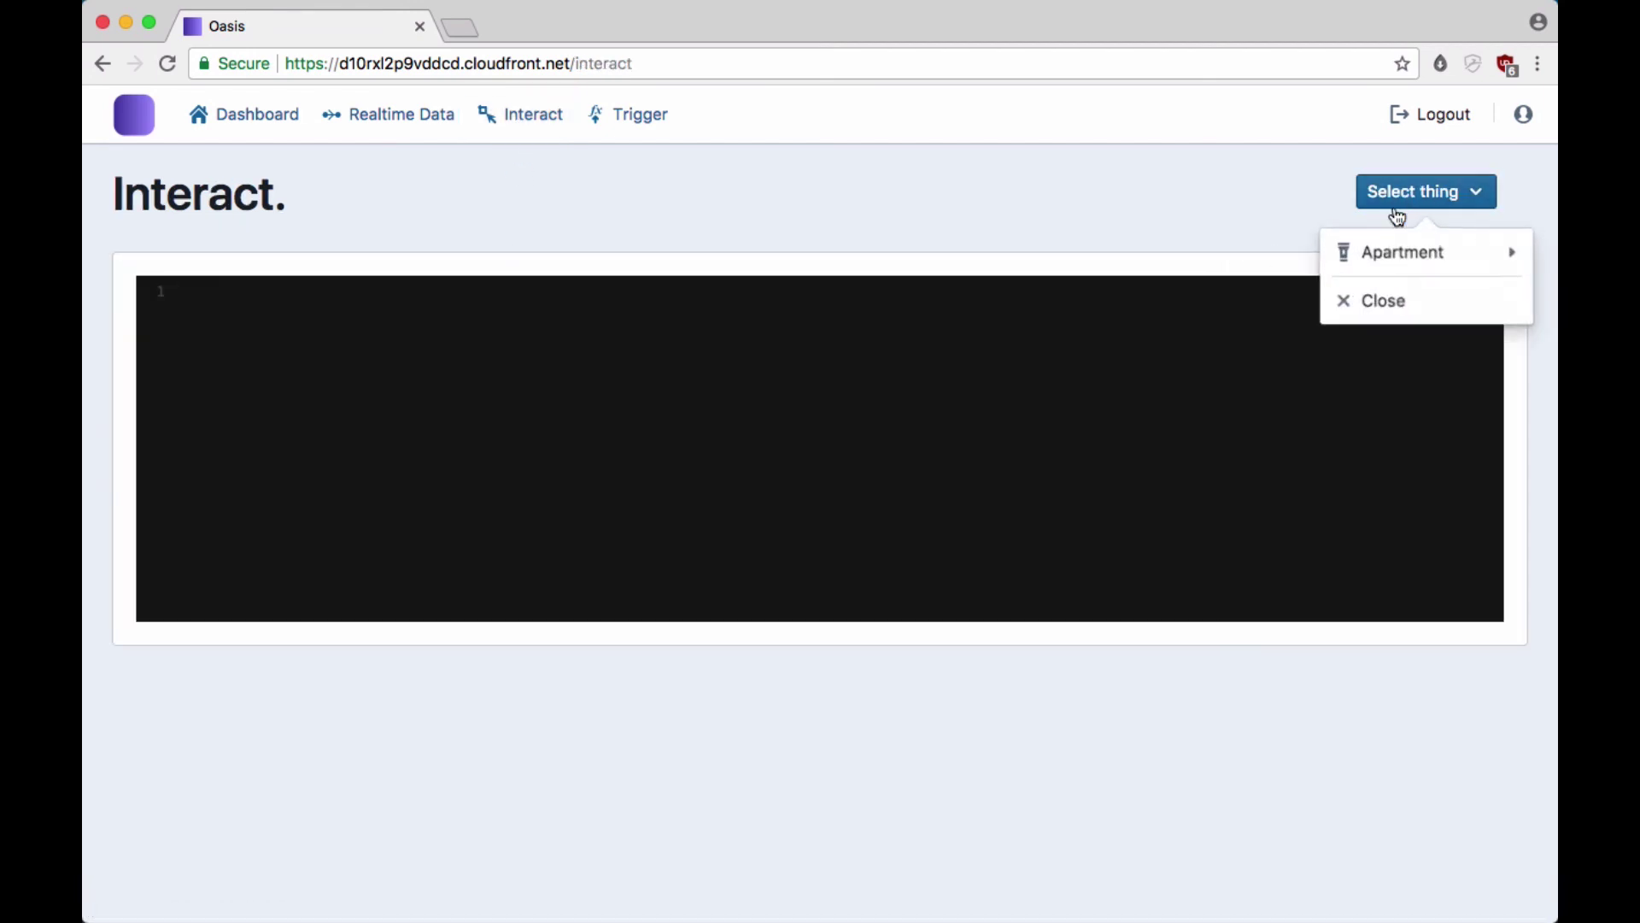
{"action": "mouse_move", "coordinate": [1399, 249]}
{"action": "left_click", "coordinate": [1230, 257]}
{"action": "left_click", "coordinate": [822, 431]}
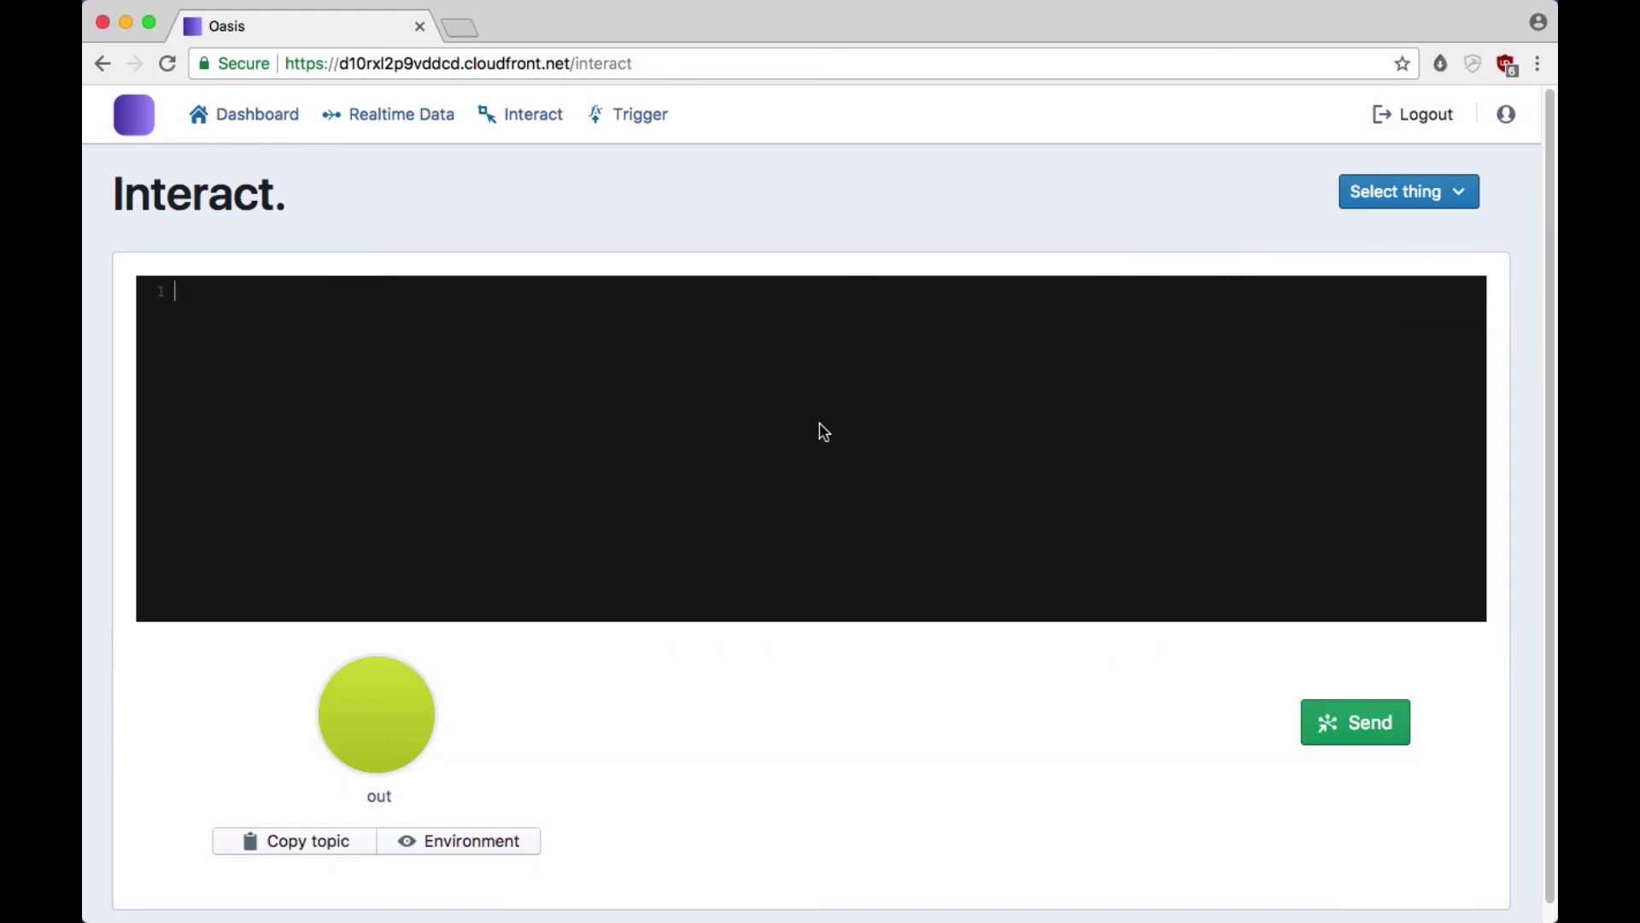
{"action": "type", "text": "{ \"temp\":70 }"}
{"action": "double_click", "coordinate": [246, 316]}
{"action": "type", "text": "100"}
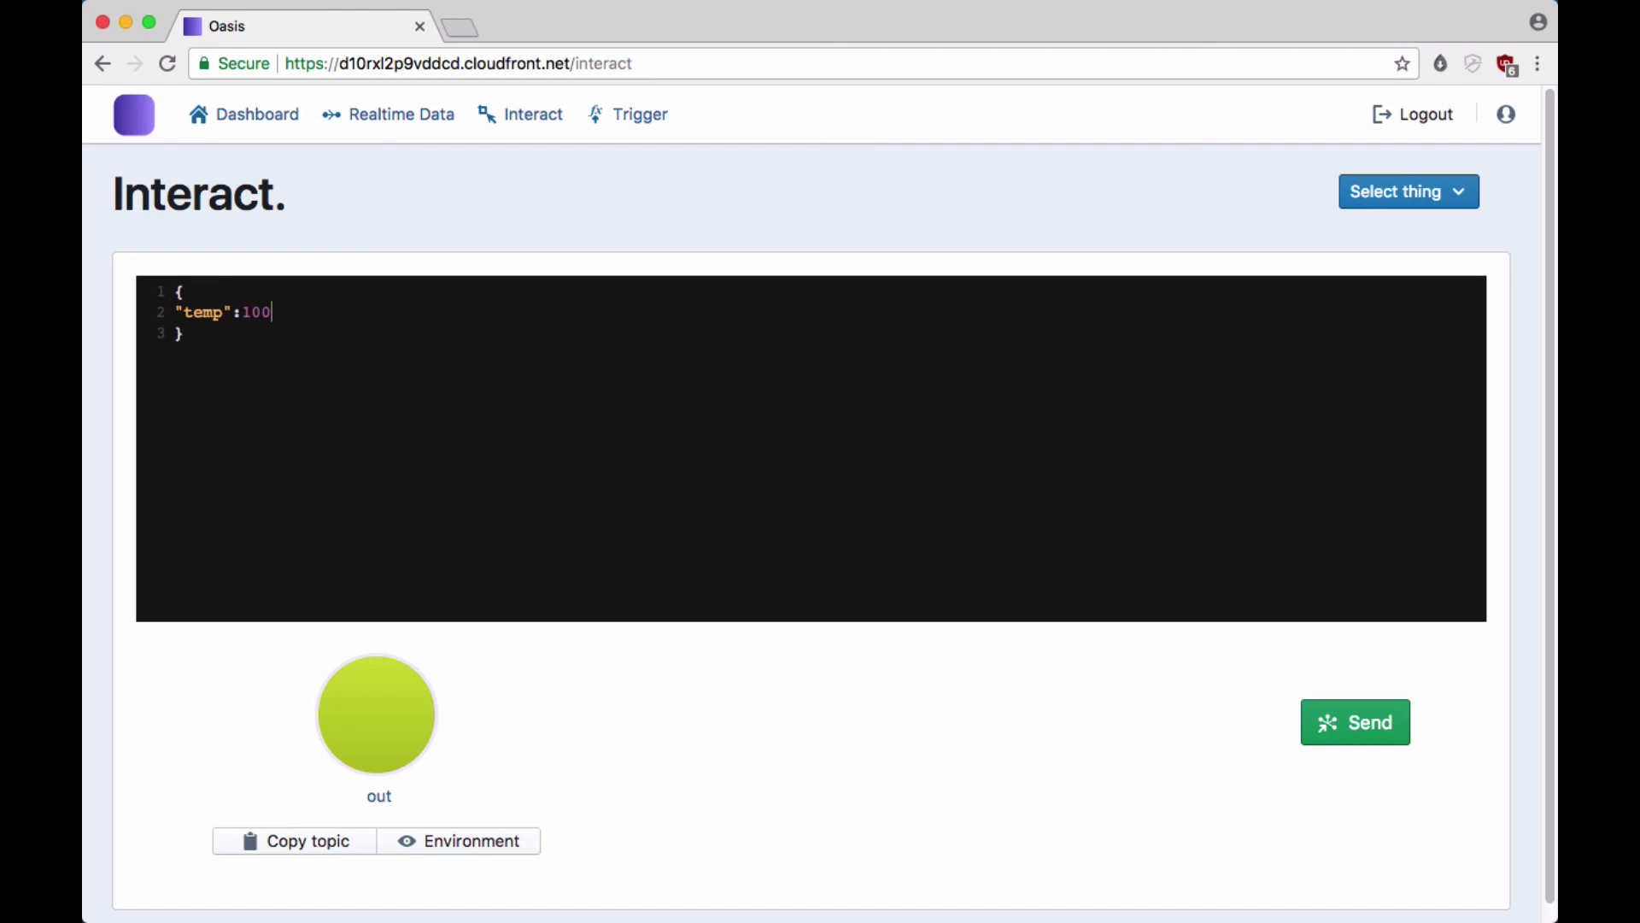
{"action": "left_click", "coordinate": [1344, 733]}
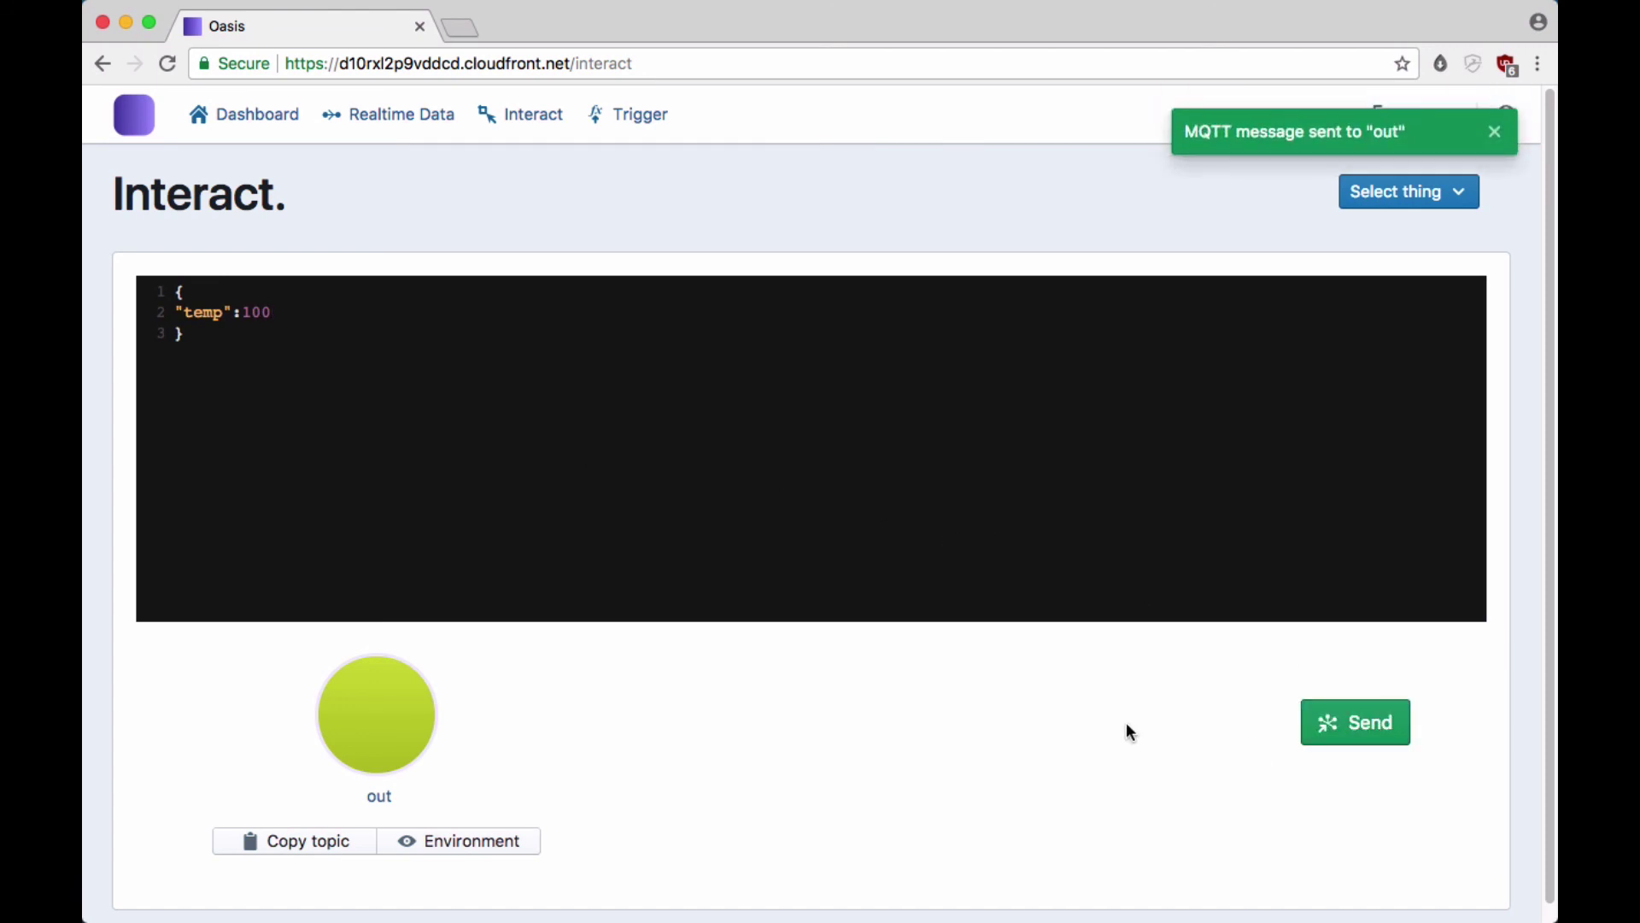